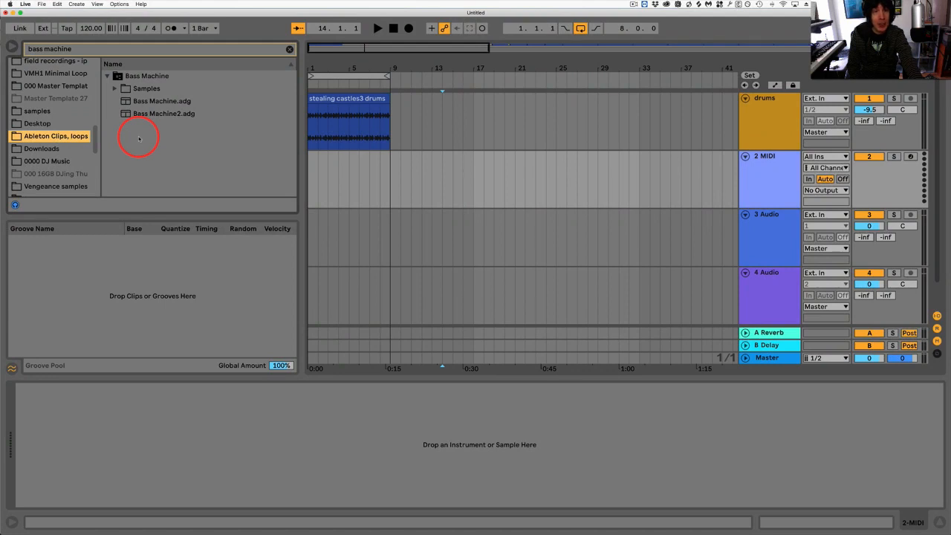
Load the Bass Machine2.adg rack onto the second MIDI track and select its Sub chain.
key(super+a)
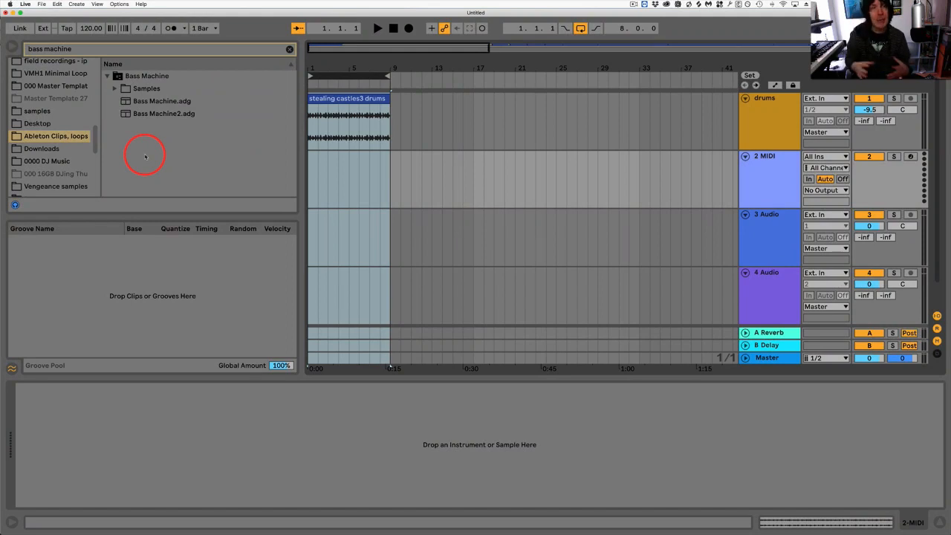
click(141, 115)
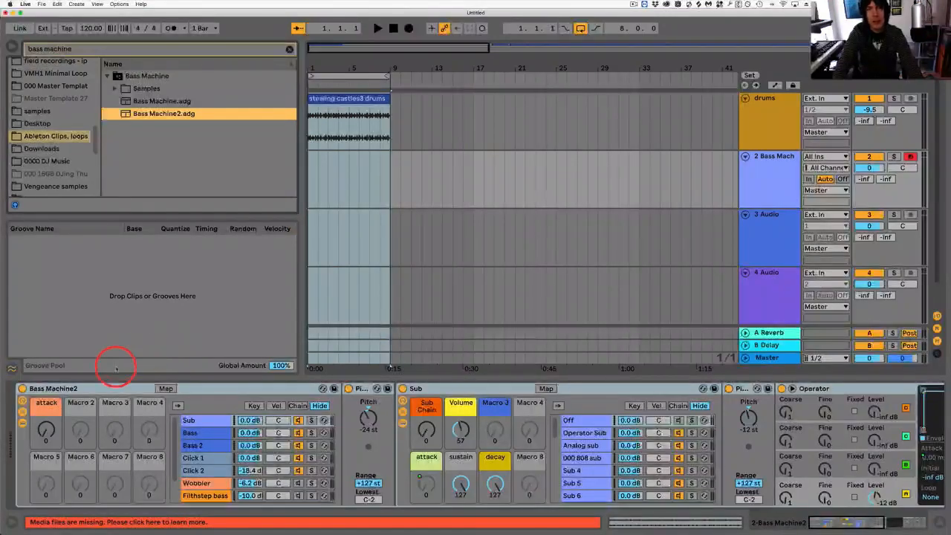
click(91, 388)
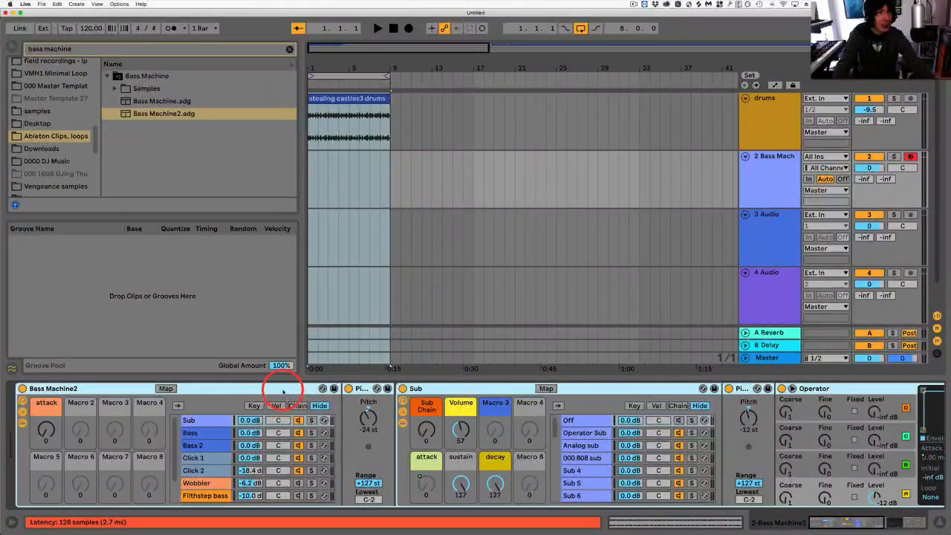
click(208, 420)
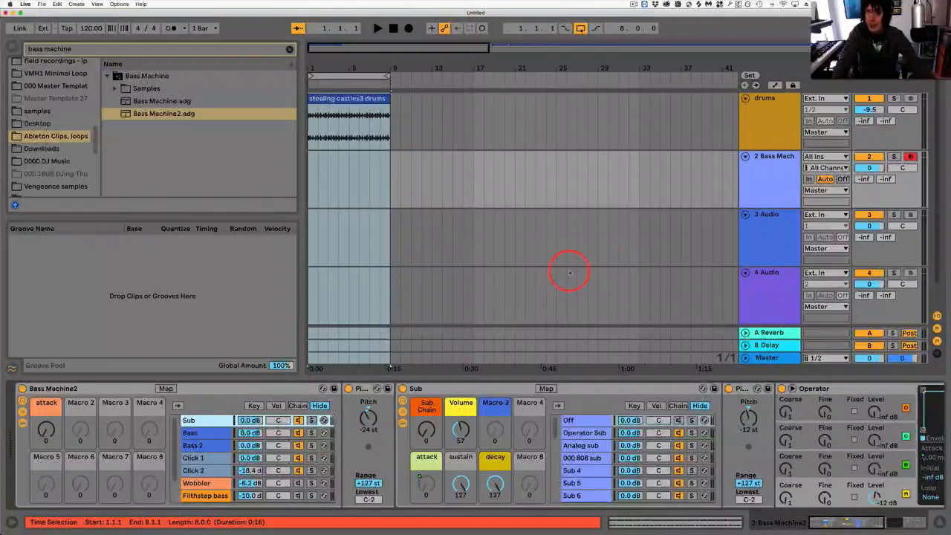
Create an eight-bar MIDI clip below the drum clip on the bass track and set its loop length to one bar.
key(super+a)
click(390, 178)
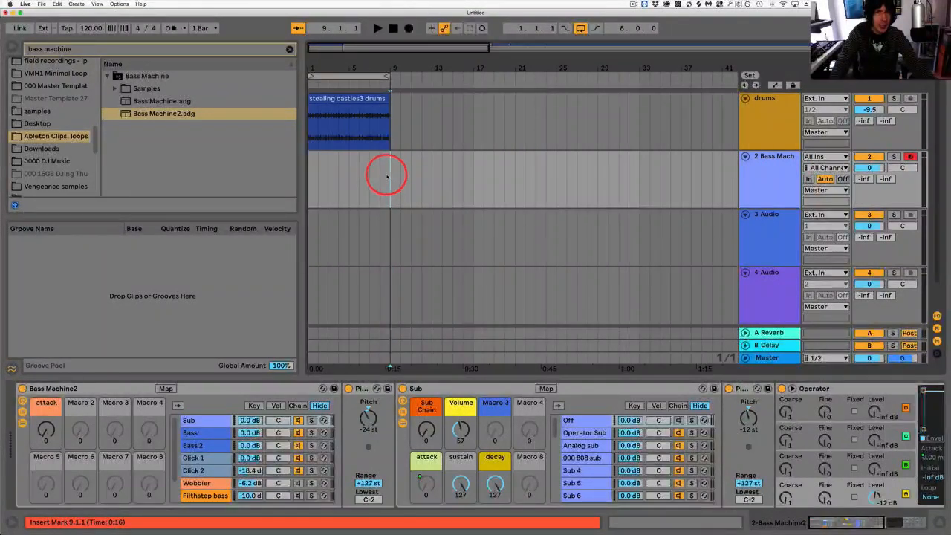
drag(387, 171, 295, 172)
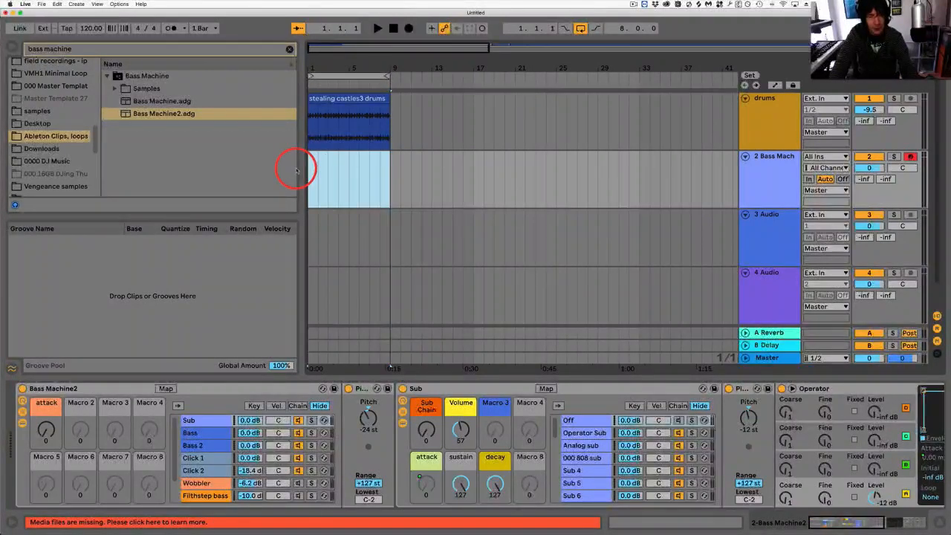
key(super+shift+m)
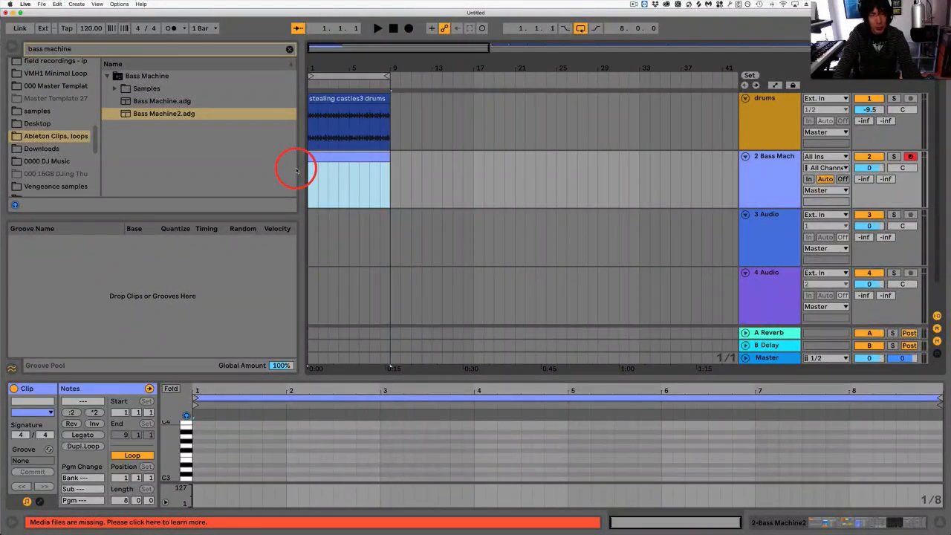
double_click(353, 157)
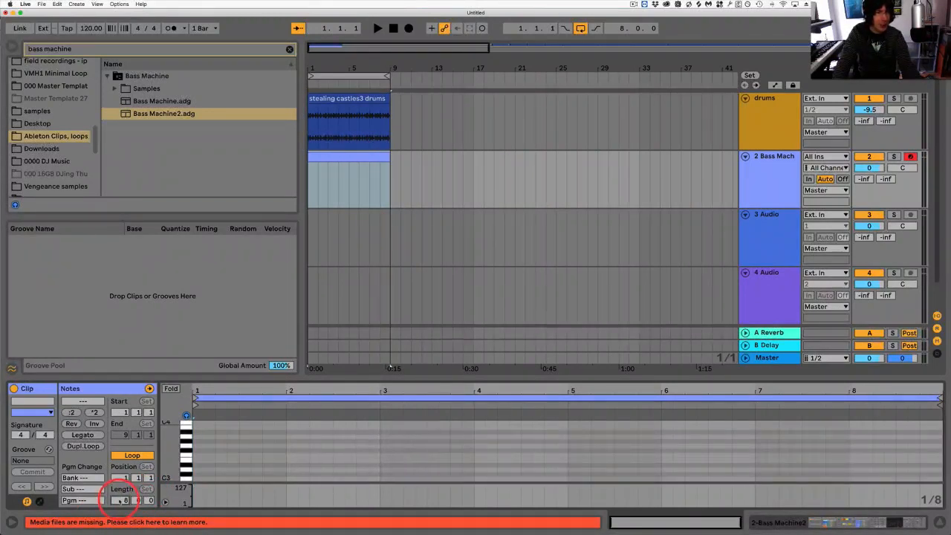
key(Return)
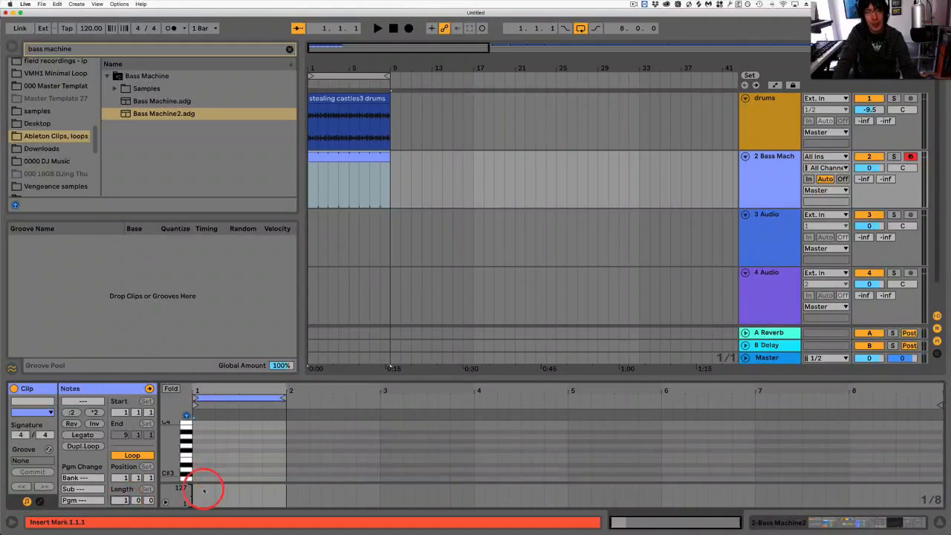
Solo the Sub chain in the Bass Machine2 rack and show the chain's devices.
click(785, 159)
double_click(785, 159)
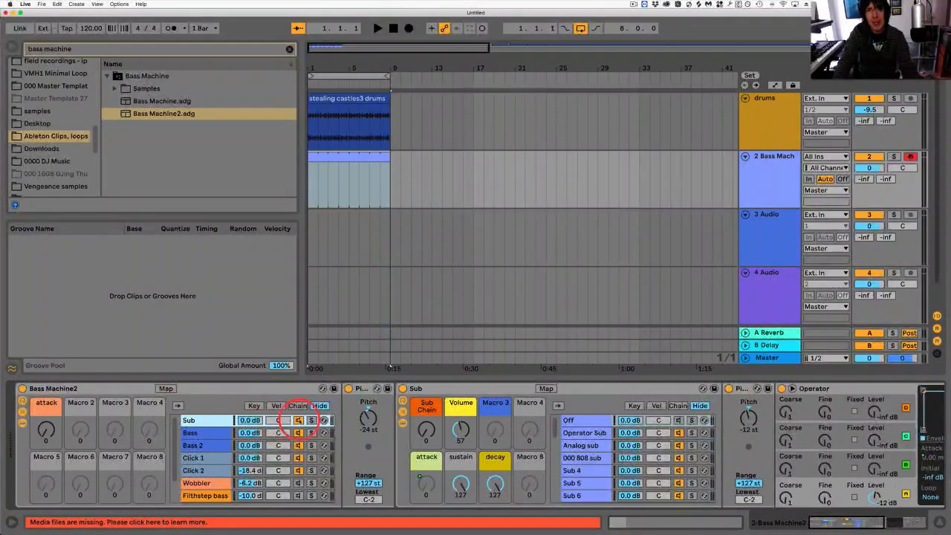
click(312, 421)
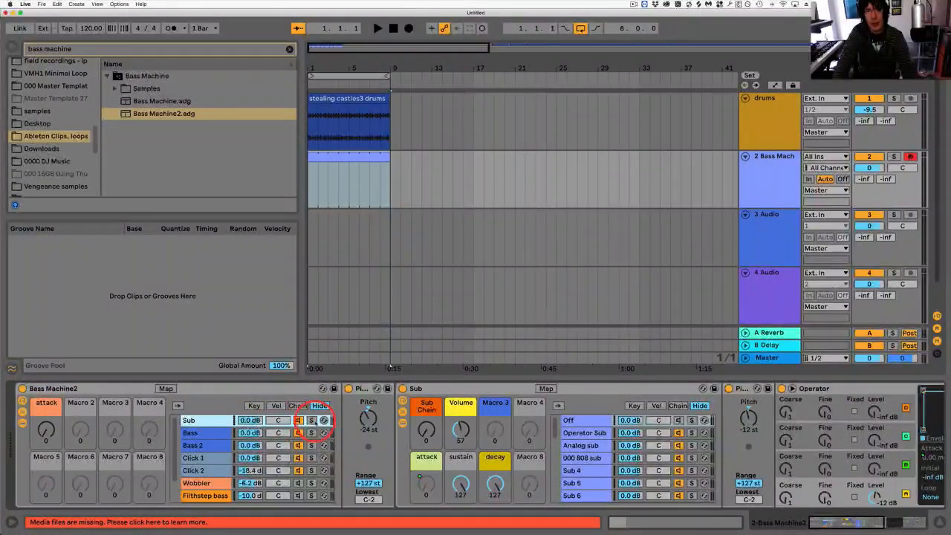
double_click(187, 422)
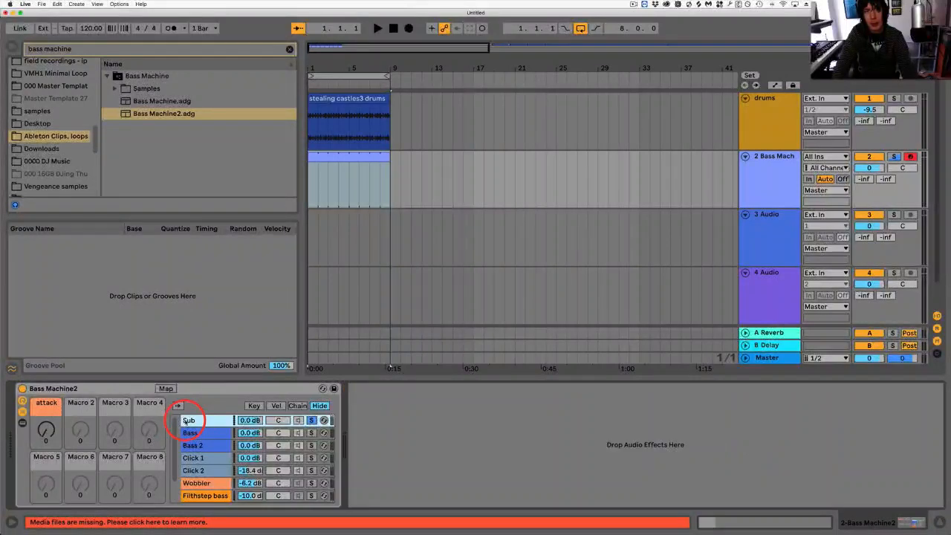
double_click(211, 421)
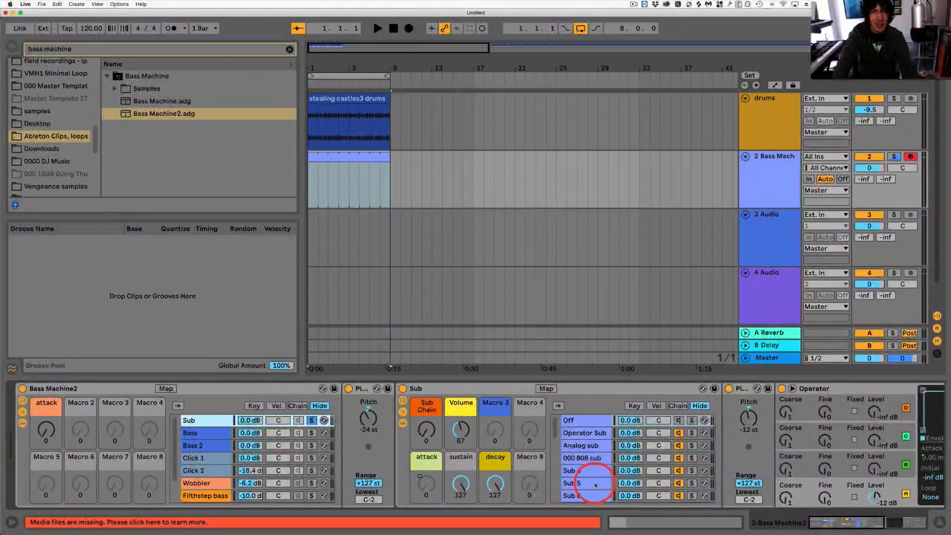
Open the bass clip's notes and add a D#3 note at 1.1.1 lasting an eighth note.
click(361, 168)
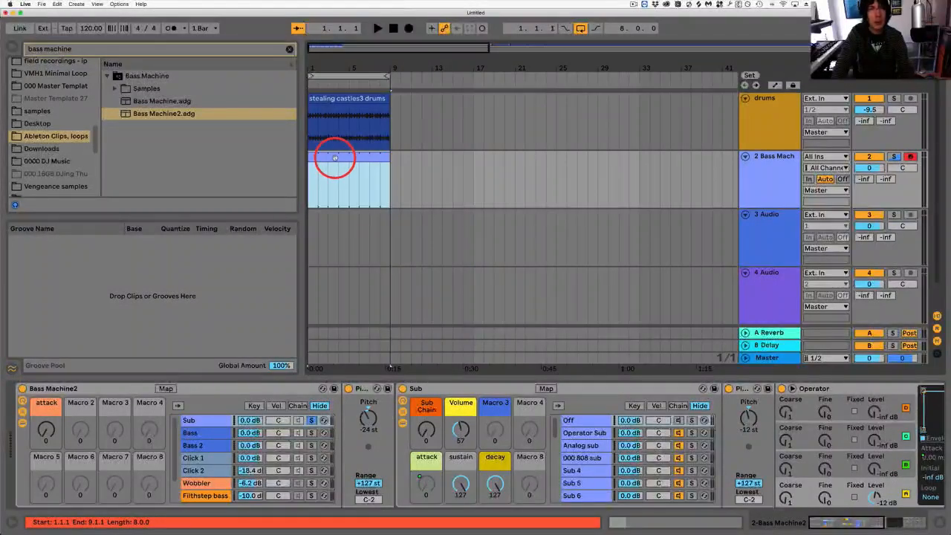
double_click(334, 157)
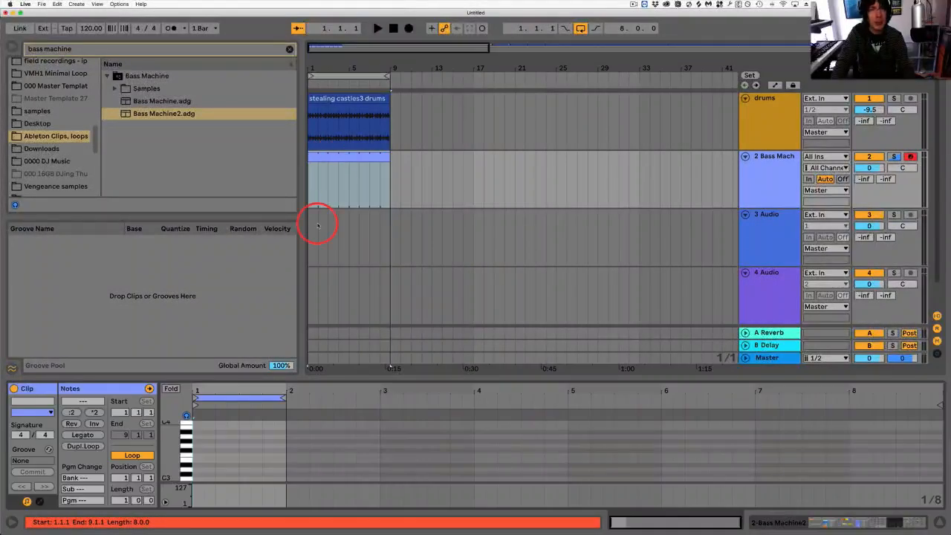
double_click(199, 465)
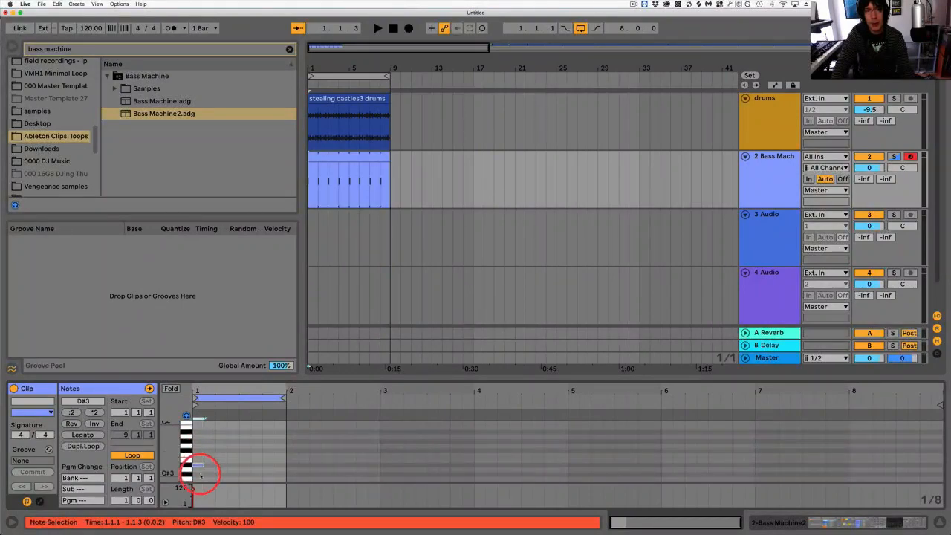
click(206, 467)
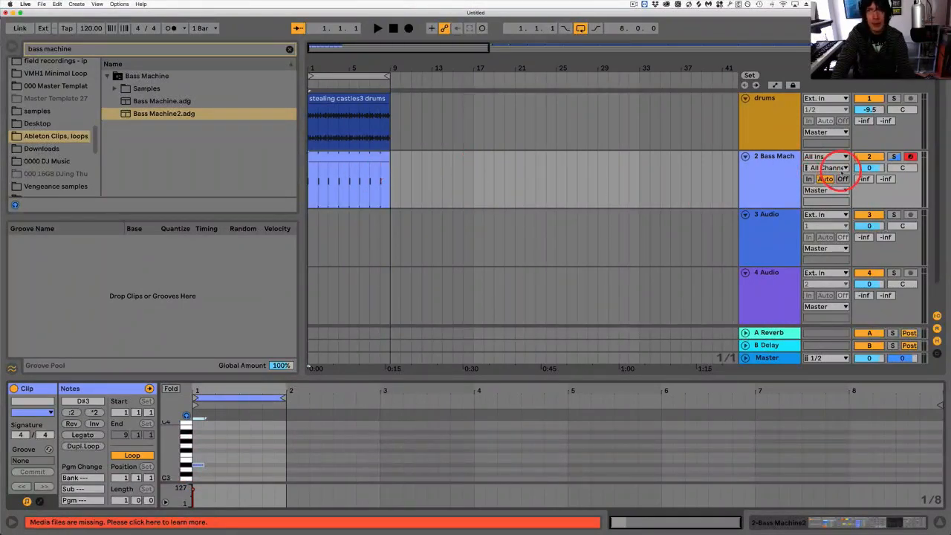
Raise the Sub Chain macro to 6 to choose Operator Sub, and audition the bass with the drums.
click(775, 157)
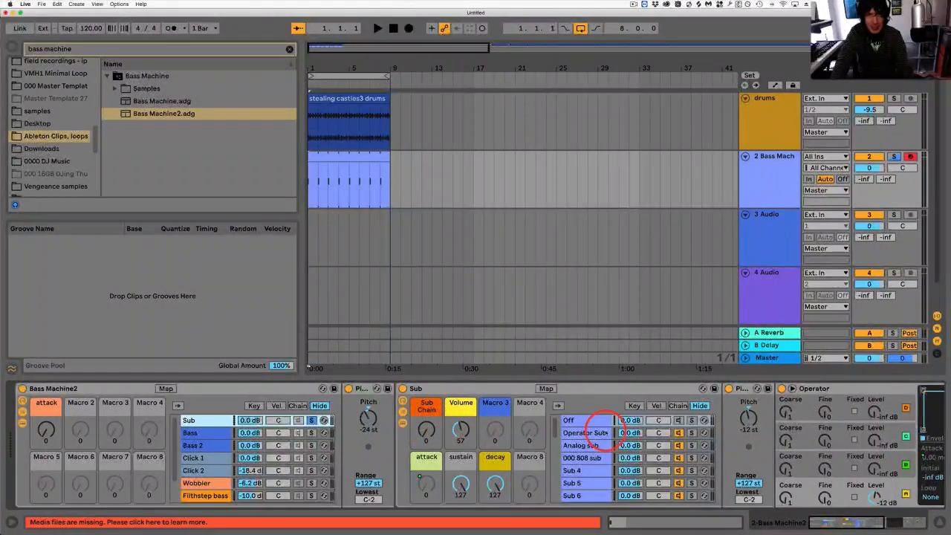
click(426, 432)
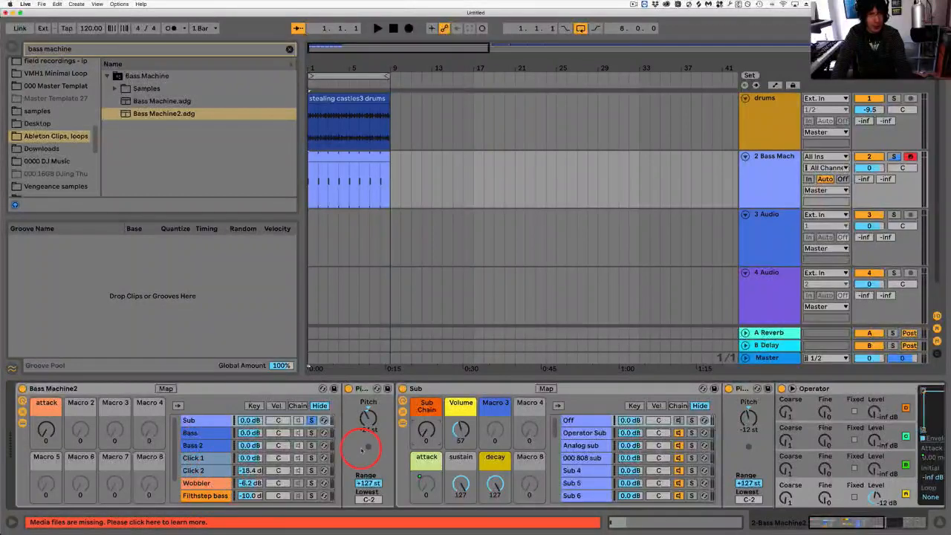
click(426, 431)
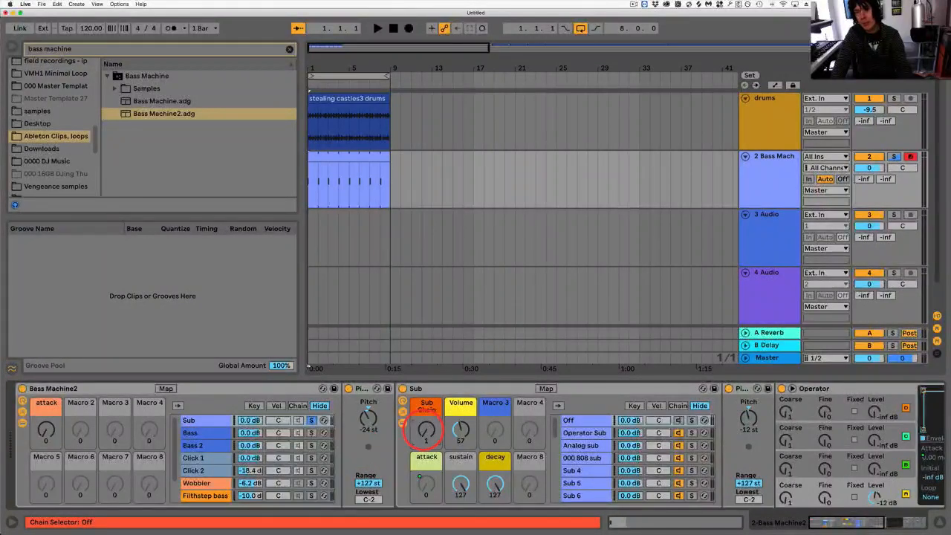
key(space)
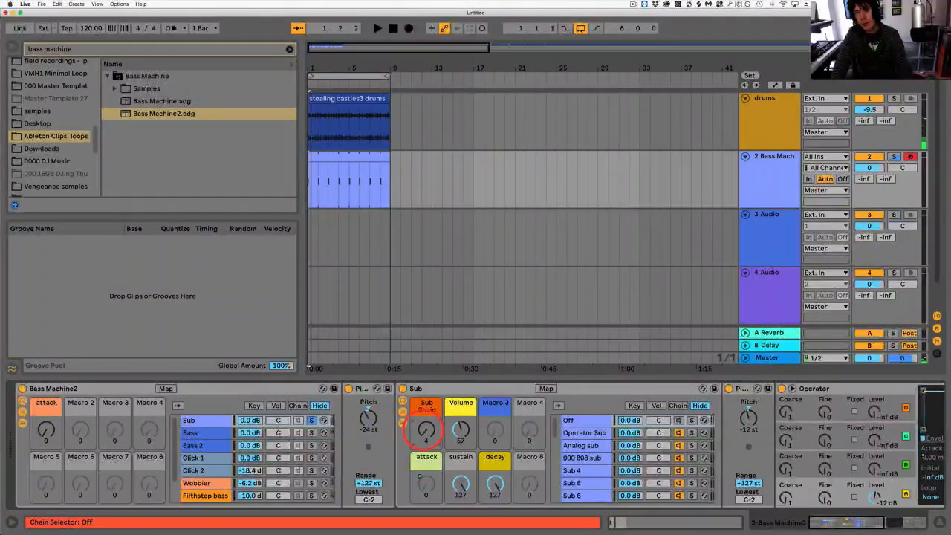
drag(424, 430, 424, 428)
key(space)
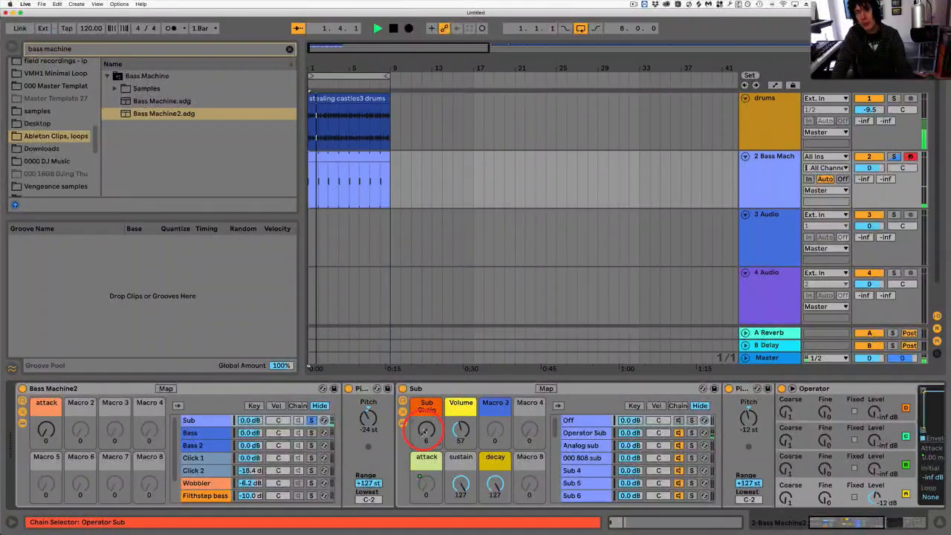
key(space)
key(space)
key(space)
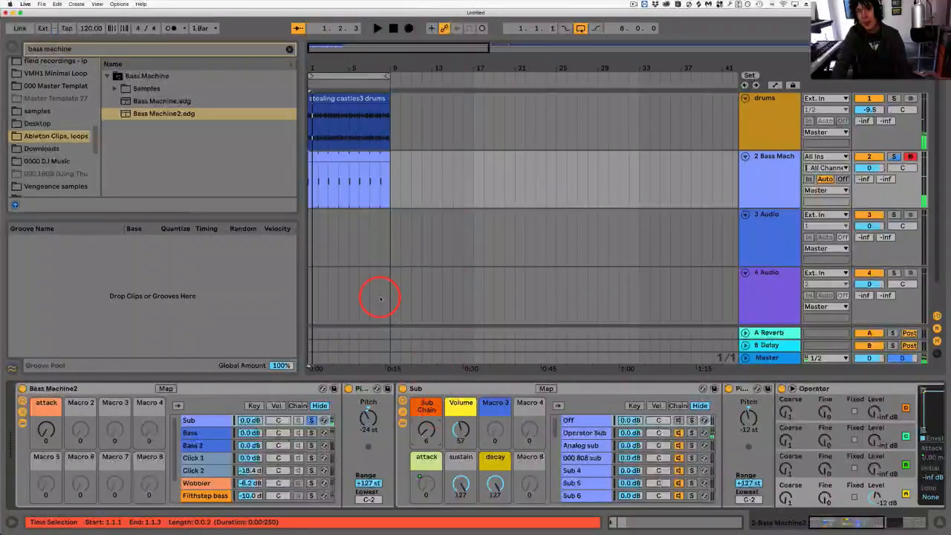
Play the bass clip's loop, and add a D#3 note at 1.2.3 and an F3 note at 1.3.1.
double_click(334, 170)
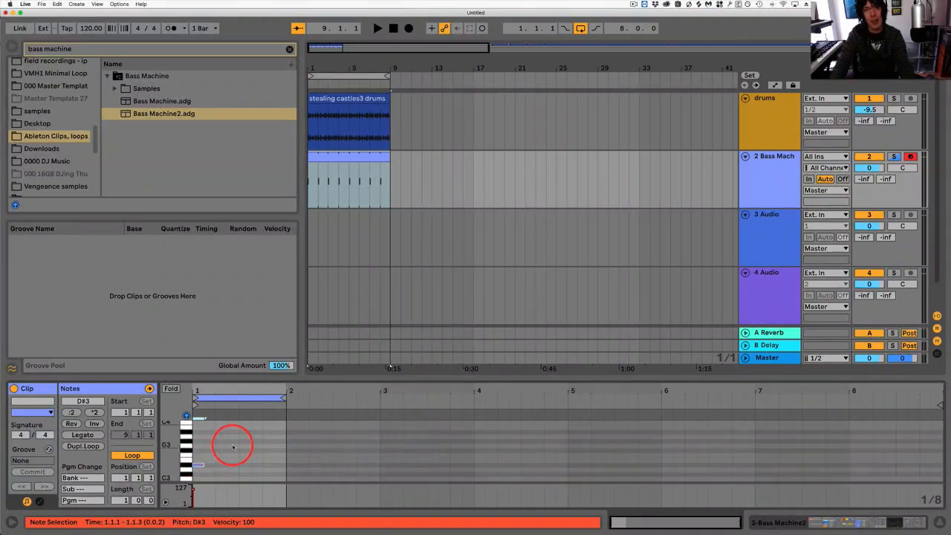
key(space)
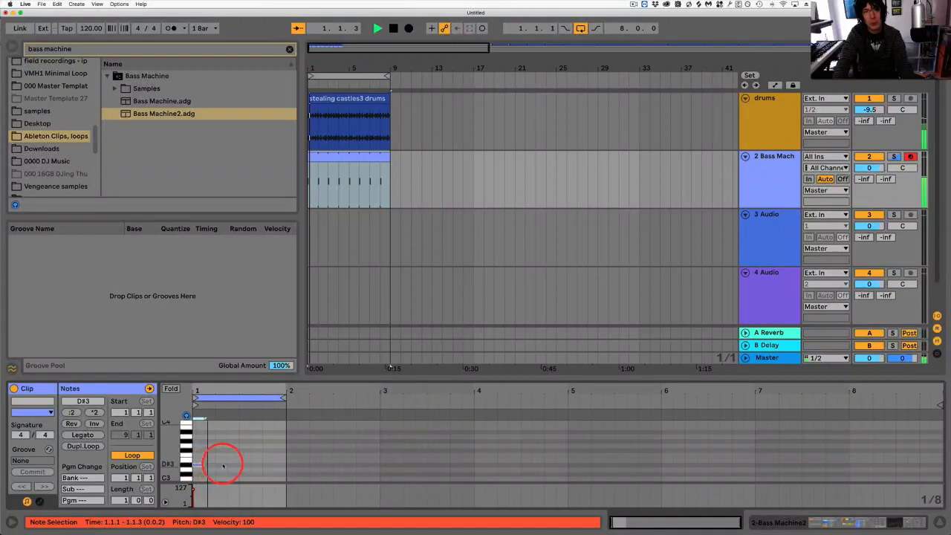
key(space)
double_click(220, 465)
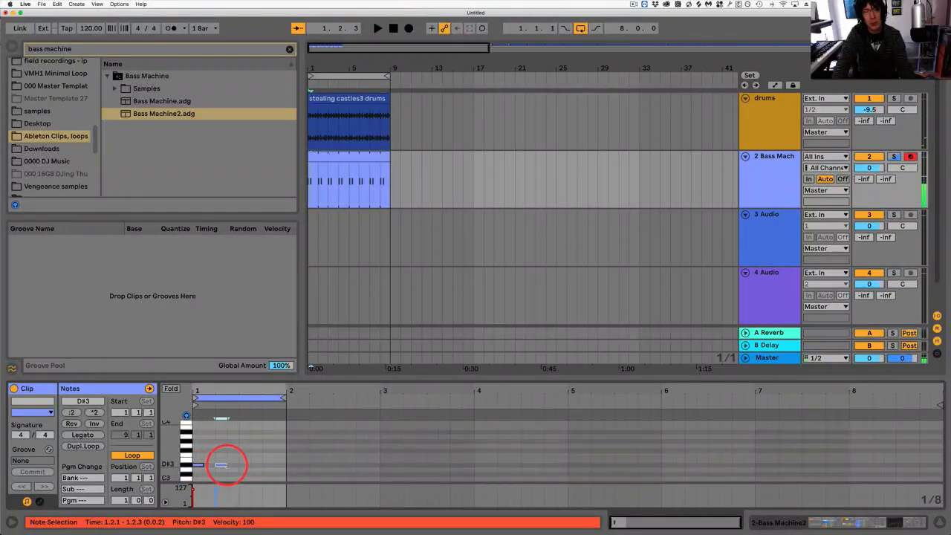
drag(221, 465, 237, 465)
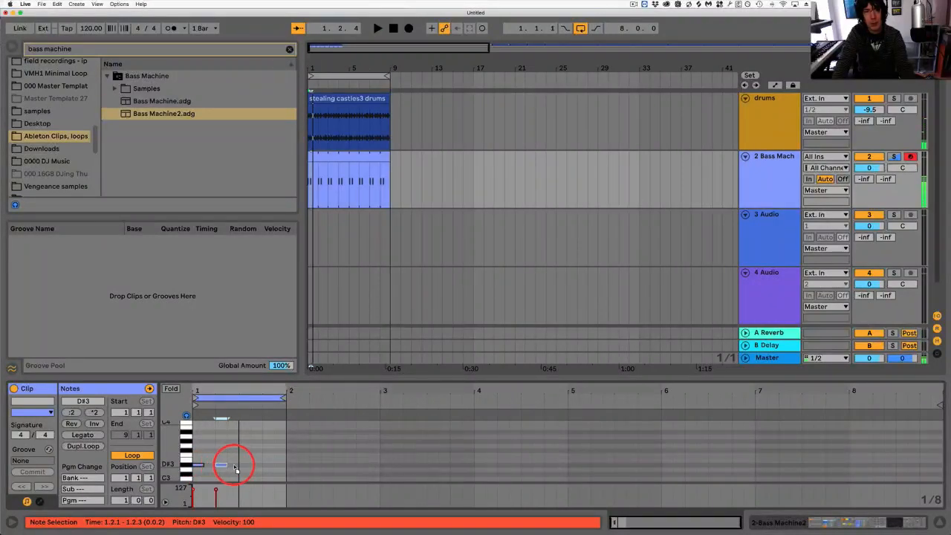
key(space)
double_click(247, 455)
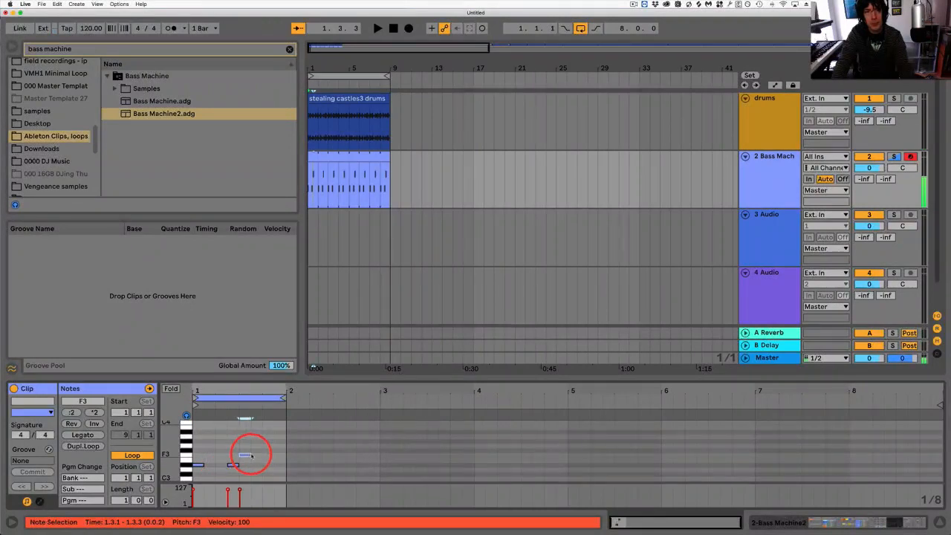
Add a D#3 note at 1.3.3 and a B3 note at 1.4.1 to complete the one-bar bass pattern.
double_click(267, 465)
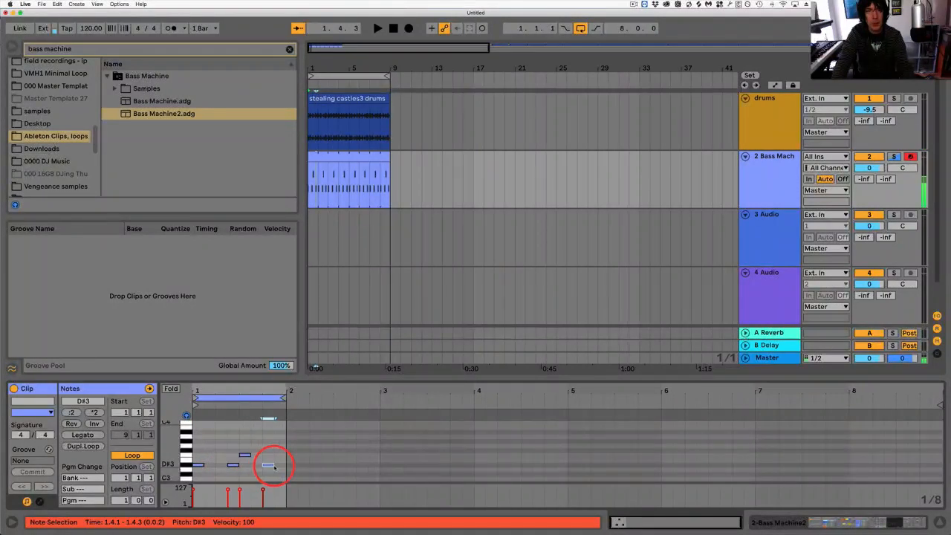
drag(268, 465, 257, 470)
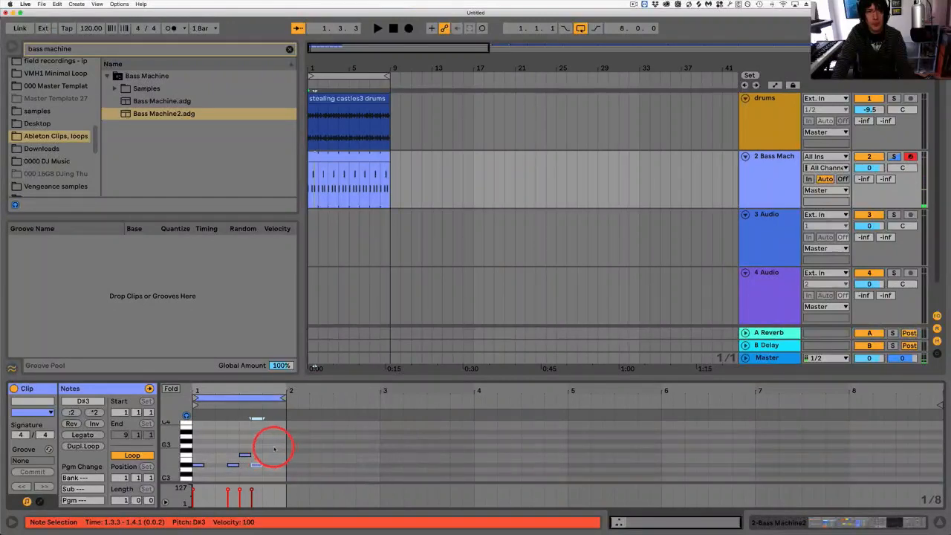
double_click(278, 446)
drag(280, 446, 268, 424)
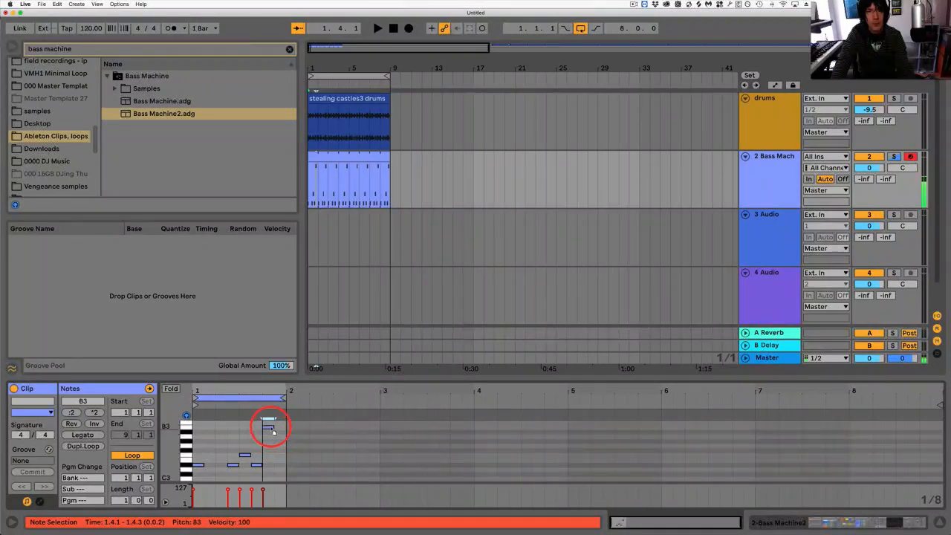
Shorten the D#3 note before beat 4 by trimming its start about a 32nd note, and play back the pattern.
key(space)
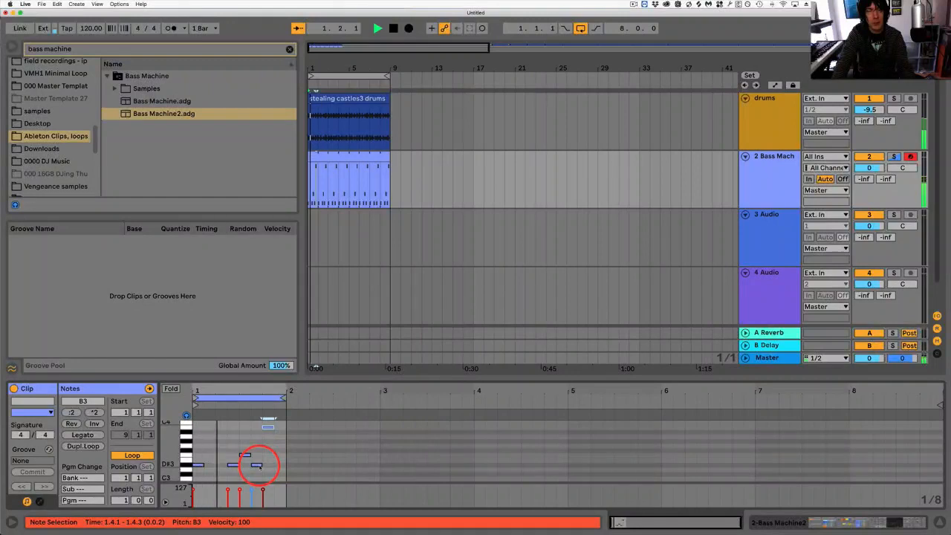
key(space)
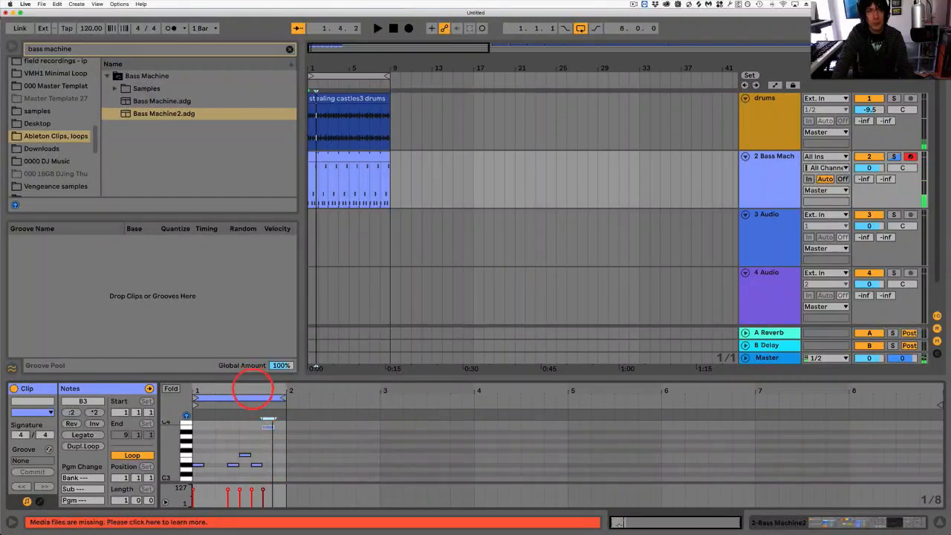
drag(252, 388, 264, 465)
key(space)
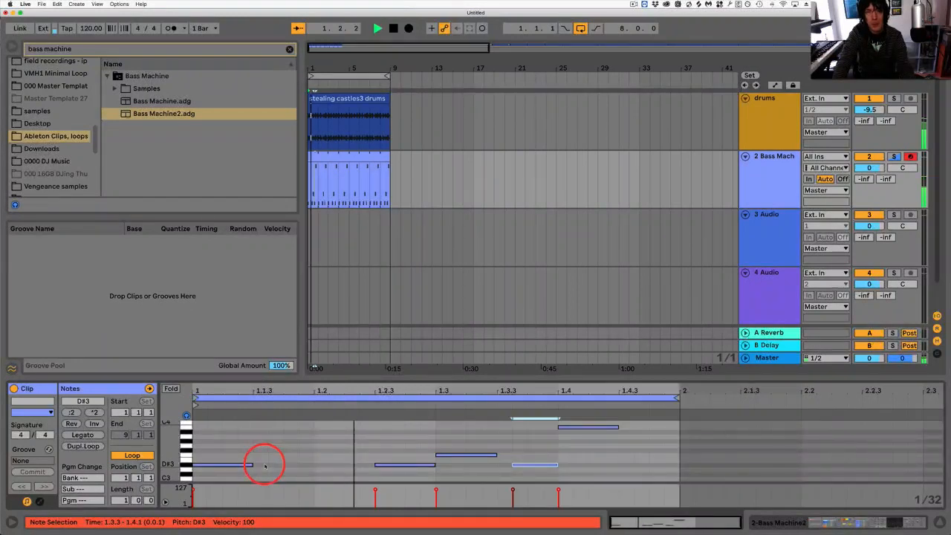
key(space)
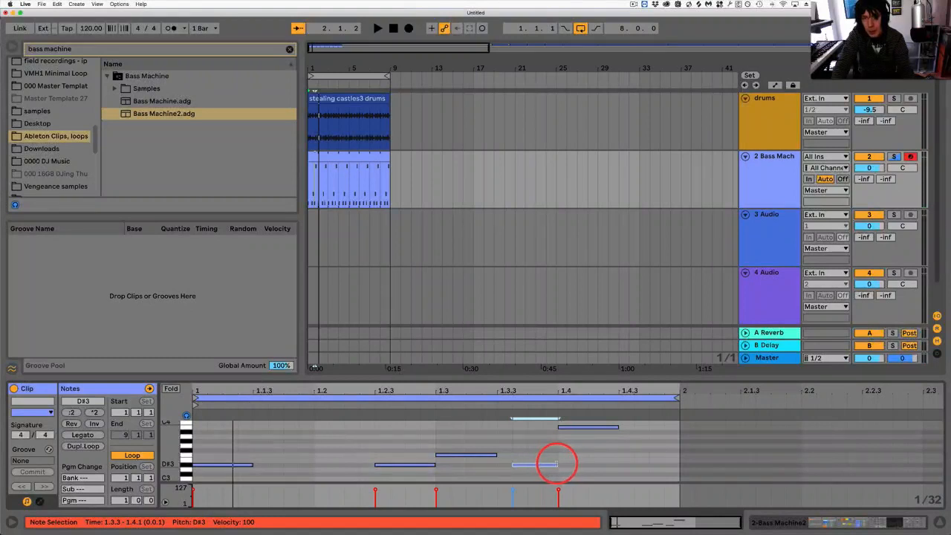
Shorten the D#3 note at 1.3.3 to a 16th, and move the B3 note to 1.3.4 with the same length.
drag(557, 465, 543, 465)
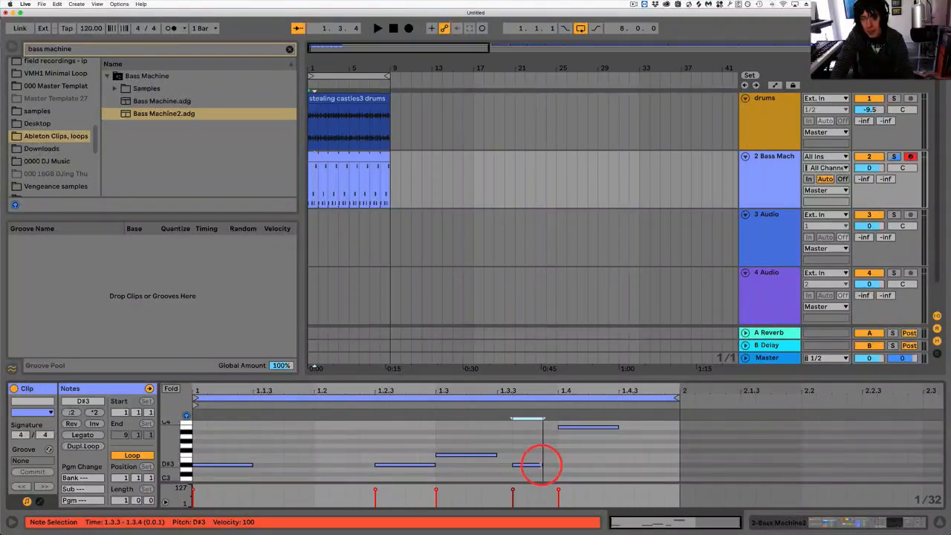
drag(576, 427, 562, 431)
key(space)
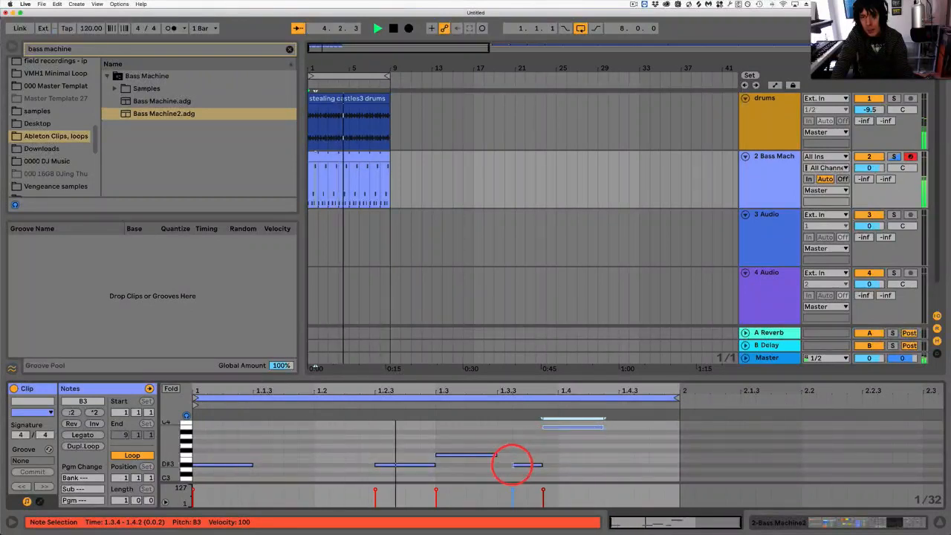
key(space)
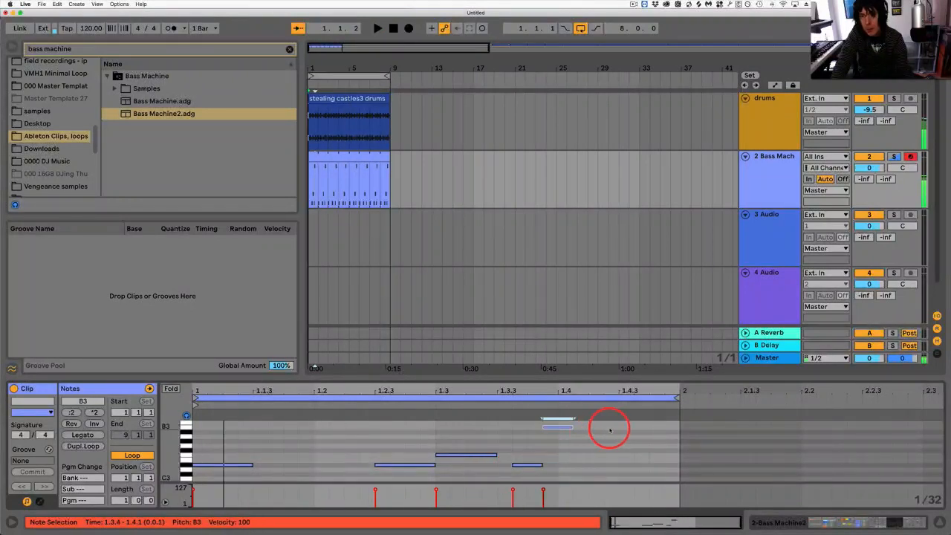
Add a second B3 note, a 16th long, at 1.4.3 and play back the pattern.
click(615, 428)
double_click(614, 428)
drag(611, 427, 643, 427)
key(space)
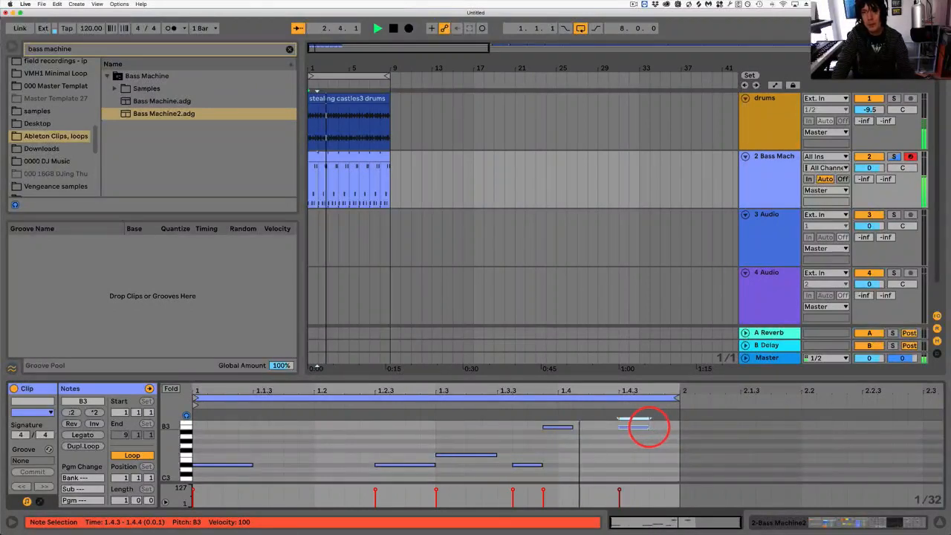
Return to the bass track's devices and look through the Sub rack's list of sub chains.
click(771, 156)
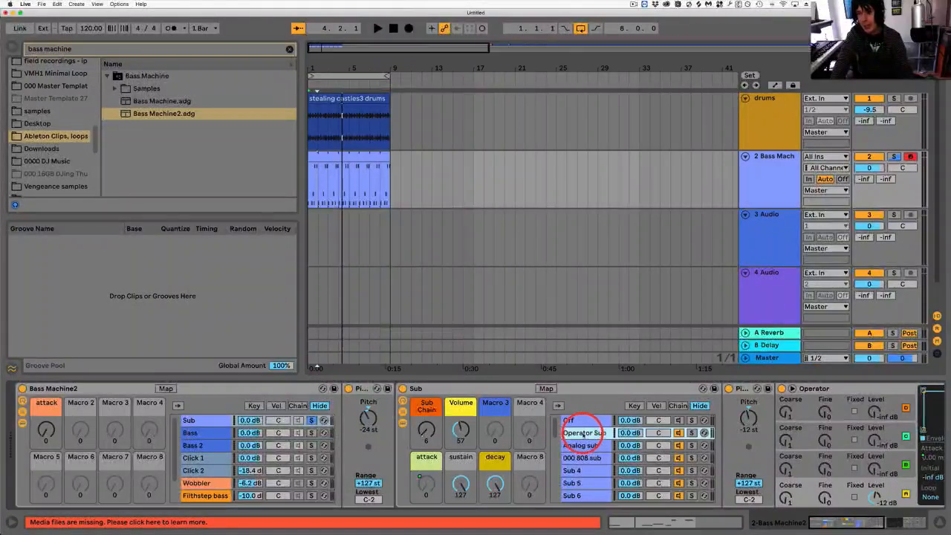
scroll(584, 434, down, 5)
scroll(584, 439, down, 5)
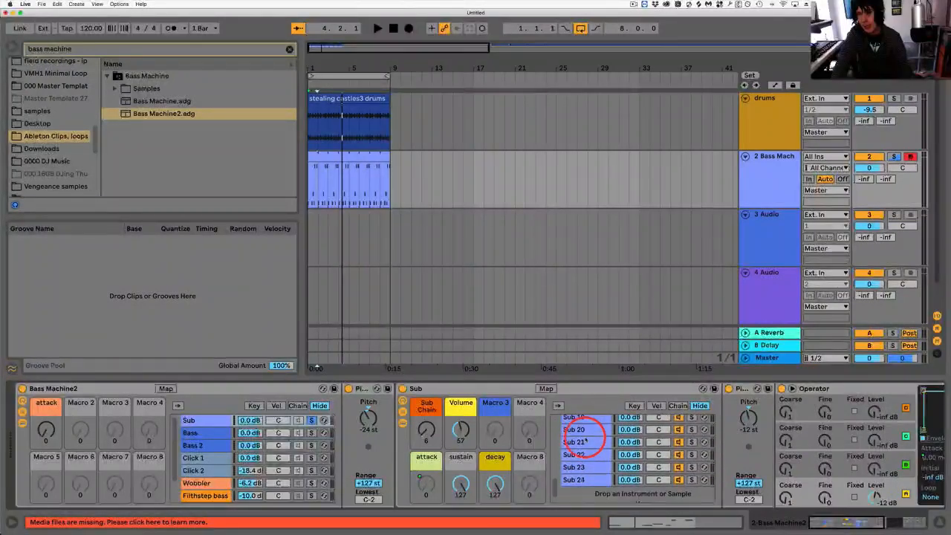
scroll(578, 473, up, 10)
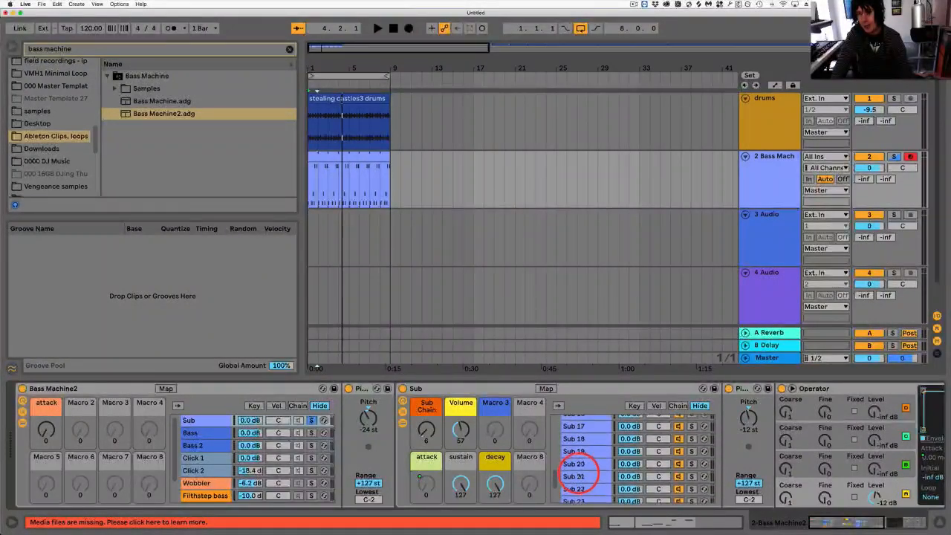
Raise the Sub Chain macro to 12 for Analog sub, lower the Pitch to -36 st, and audition it with the drums.
key(space)
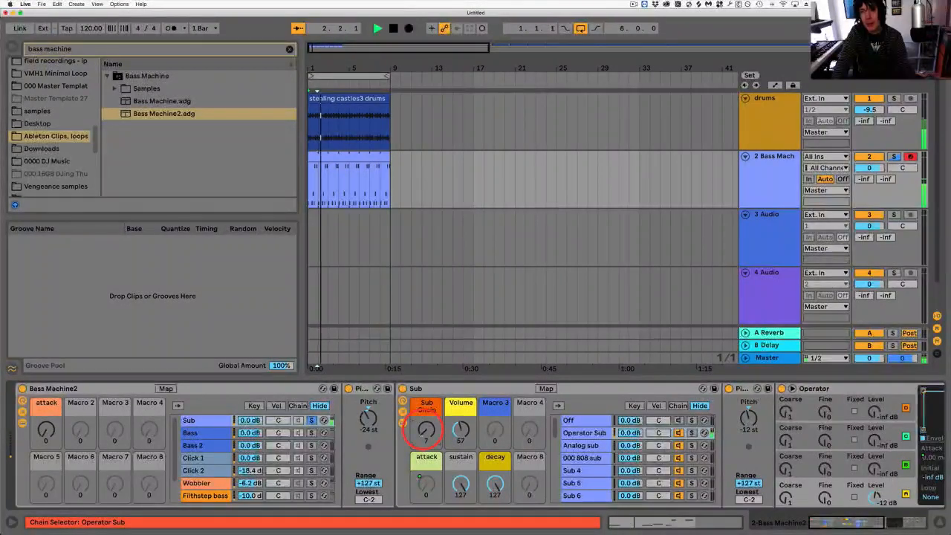
drag(426, 429, 424, 428)
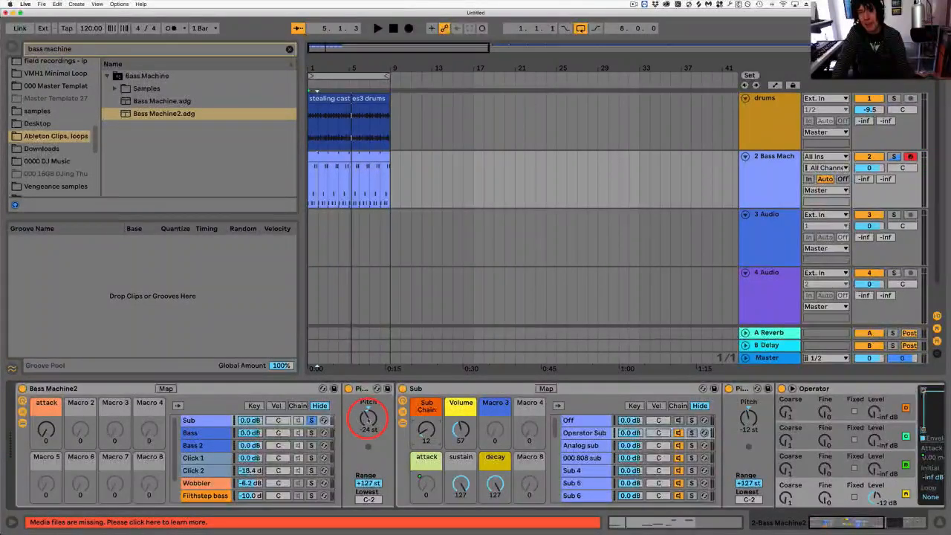
drag(368, 419, 368, 421)
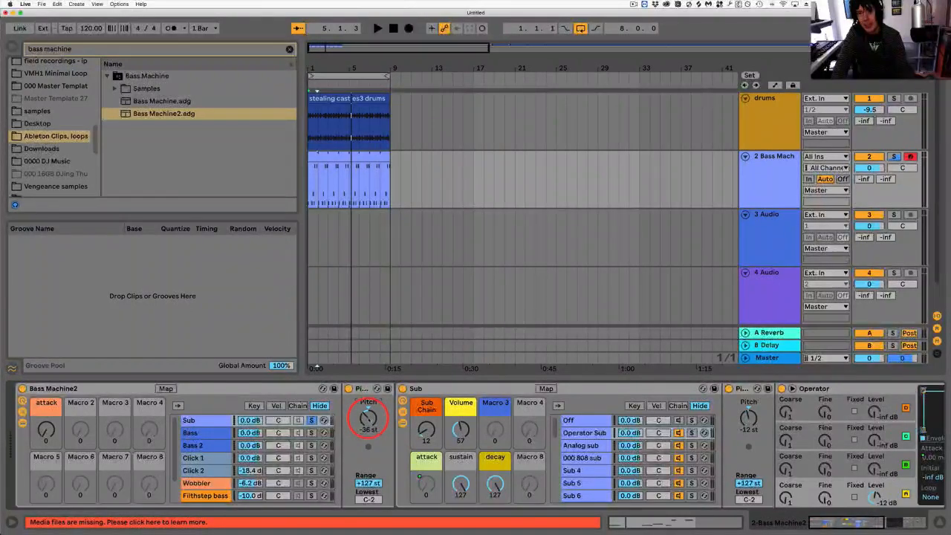
key(space)
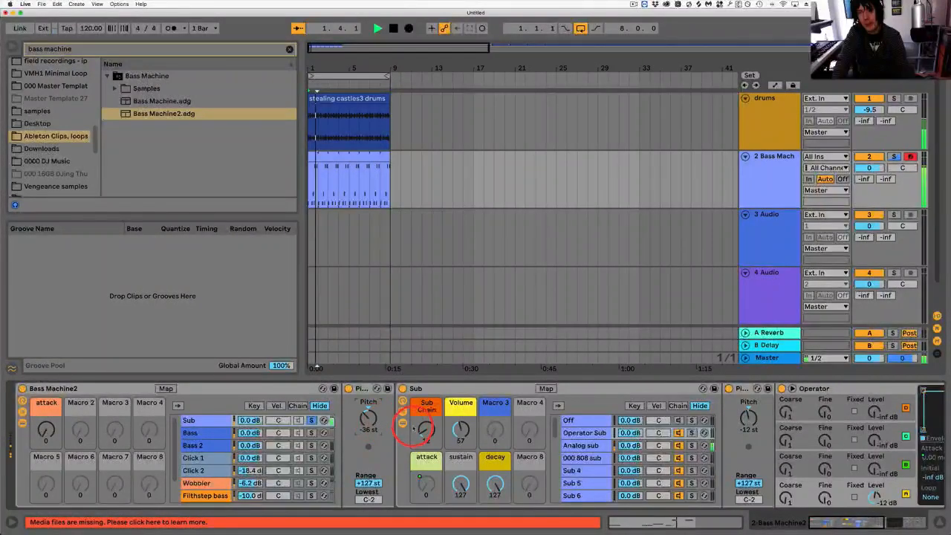
key(space)
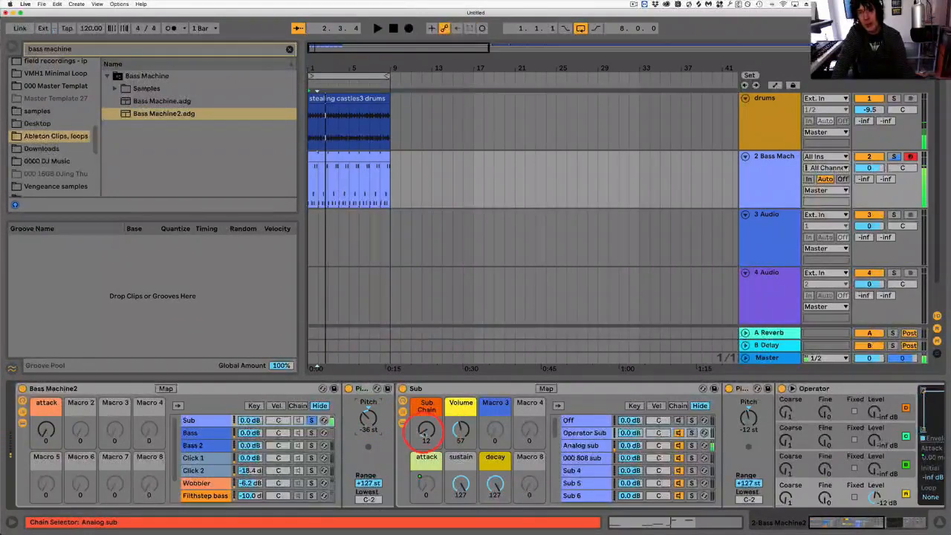
key(space)
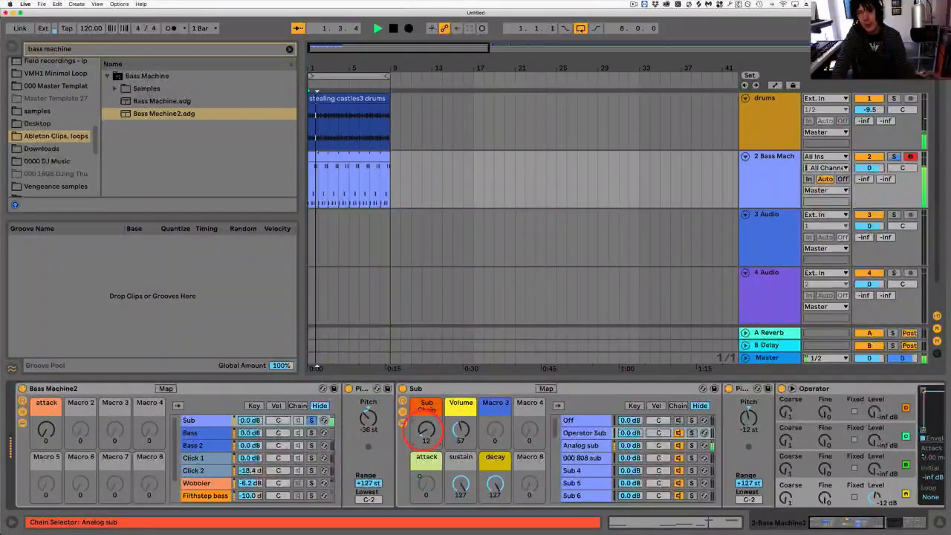
Show the Sub rack's chain select zones and set the chain selector to 22, within Sub 4's zone.
drag(423, 430, 424, 421)
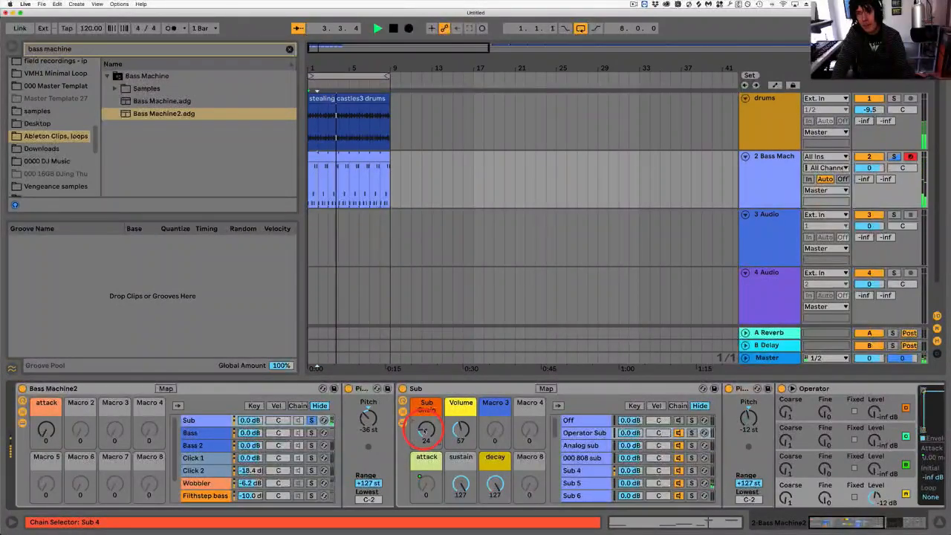
drag(425, 429, 423, 435)
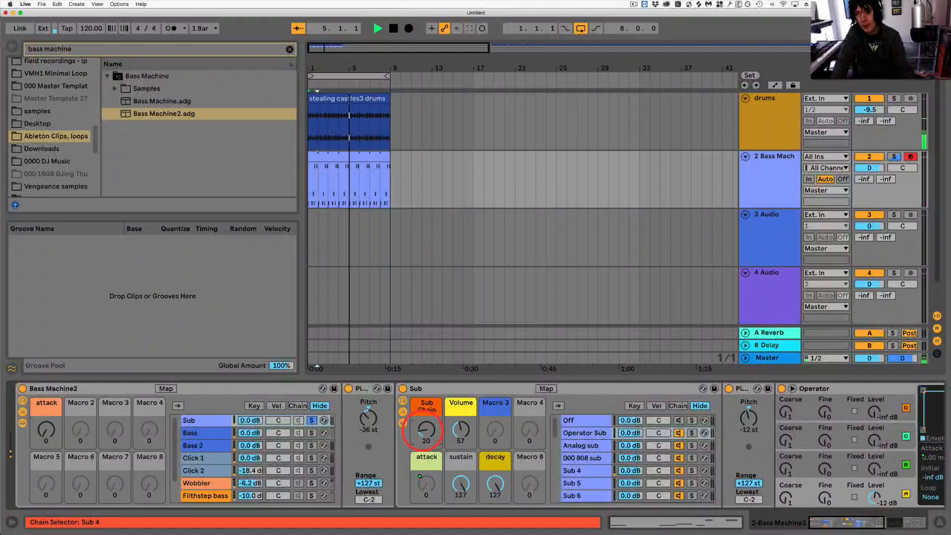
click(677, 405)
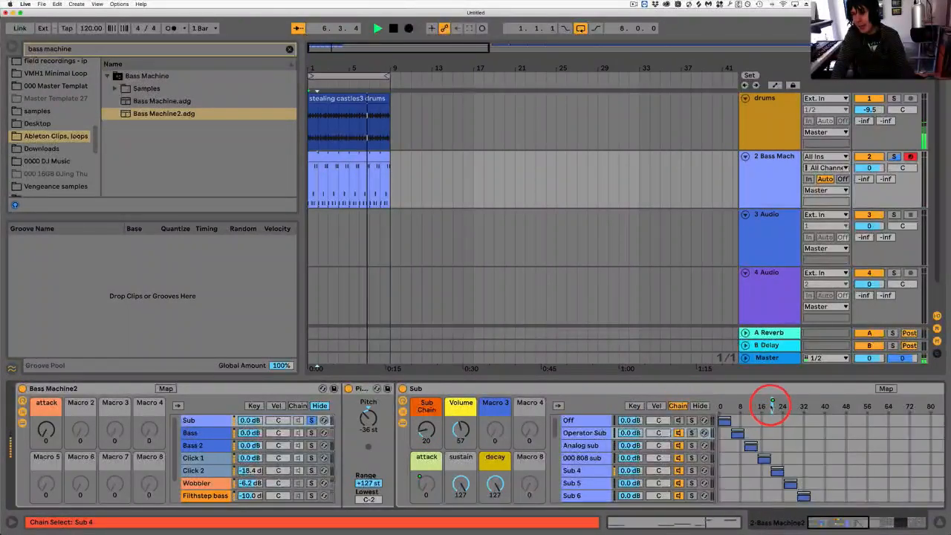
drag(772, 405, 778, 405)
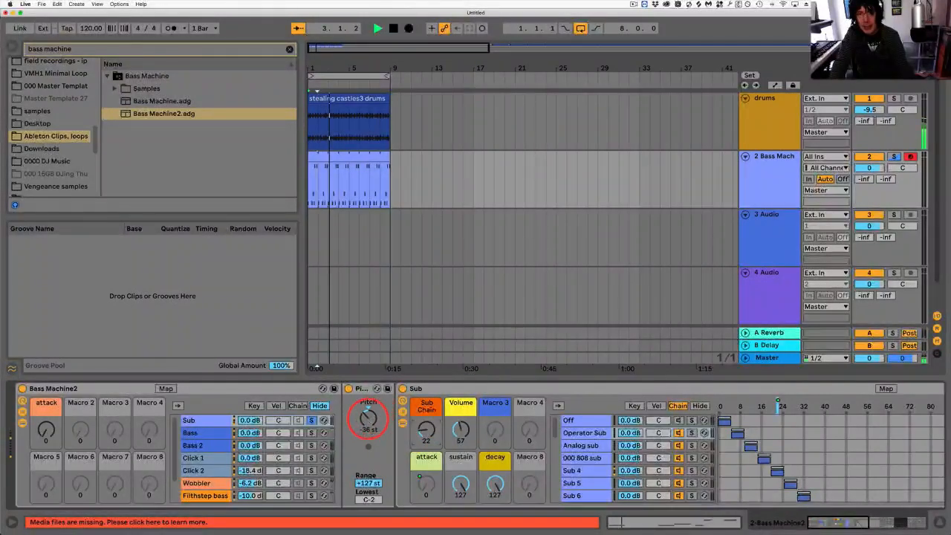
Try the Pitch at -12 st, raise the Sub Chain macro to 25 for Sub 5, and lower the Pitch to -24 st.
drag(369, 418, 368, 415)
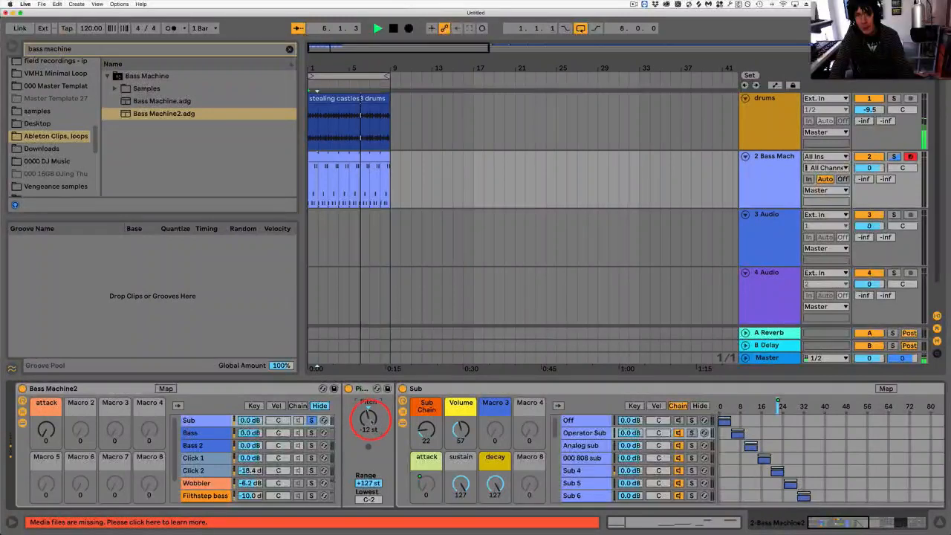
drag(426, 429, 426, 428)
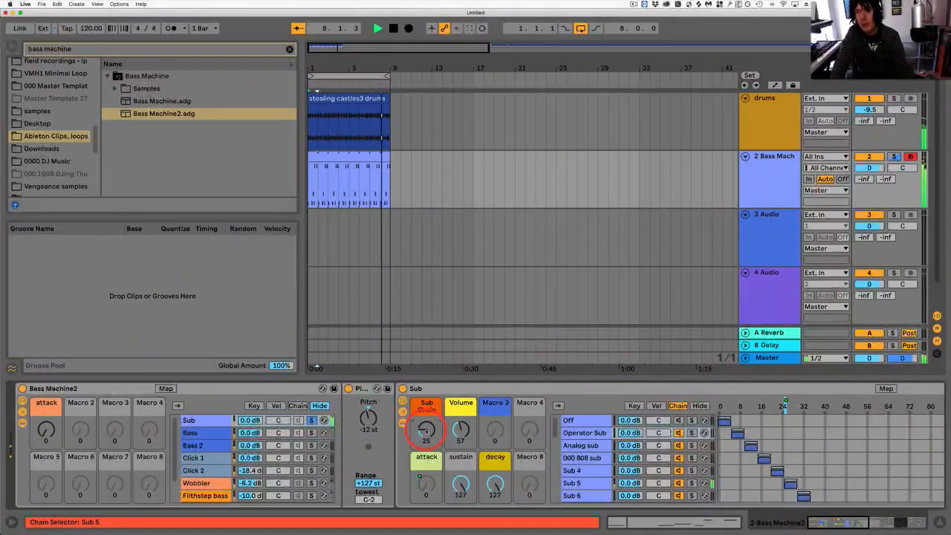
drag(368, 418, 368, 416)
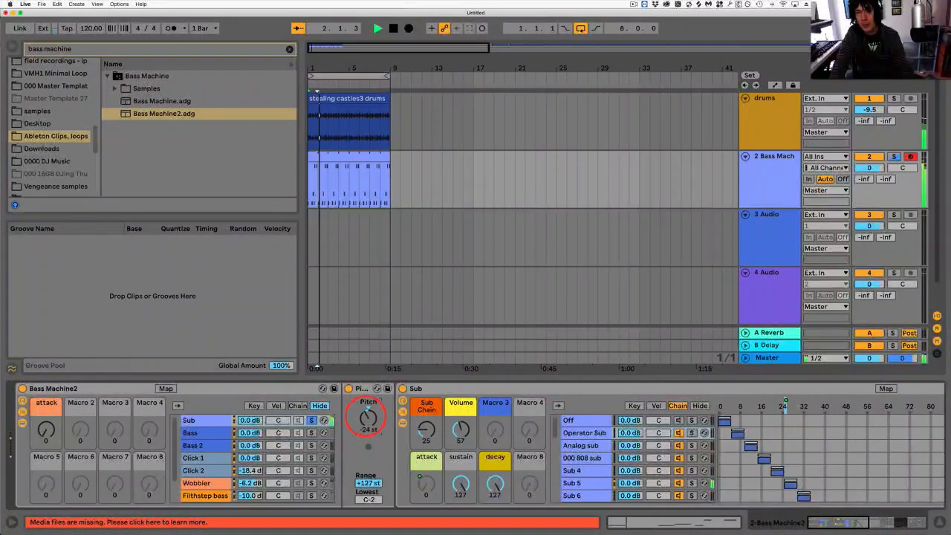
drag(367, 416, 368, 416)
Audition Sub 6 with Sub Chain at 30 and Pitch at -36 st, and Sub 7 with Sub Chain at 36 and Pitch at -24 st.
drag(426, 430, 426, 428)
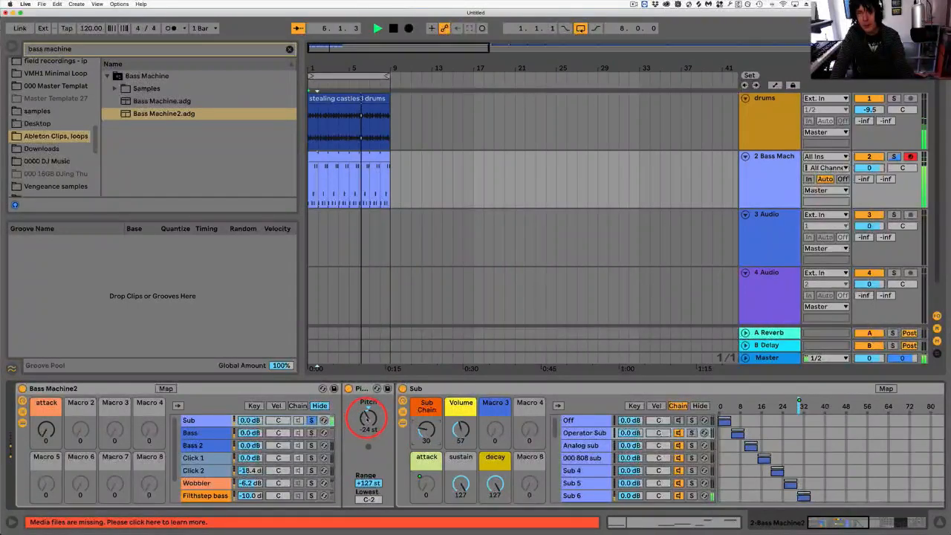
drag(367, 417, 367, 419)
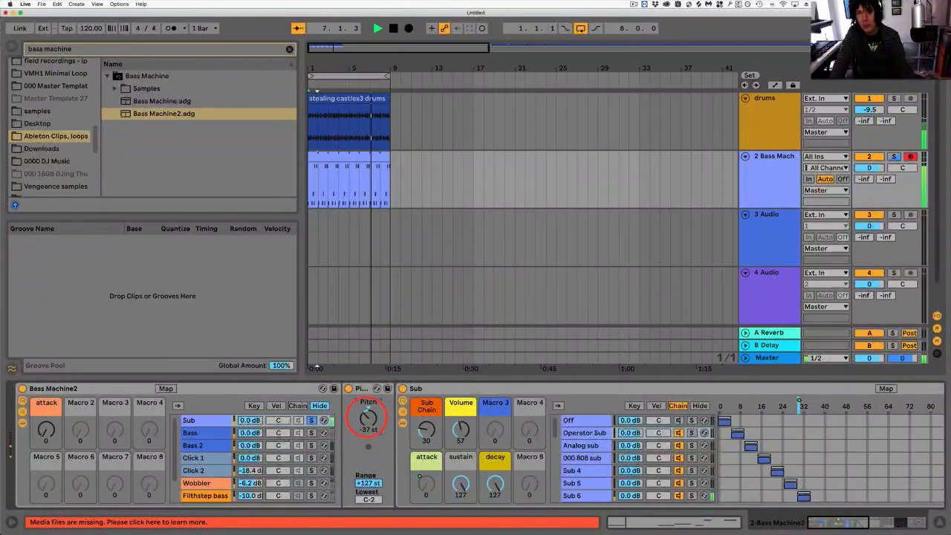
click(426, 429)
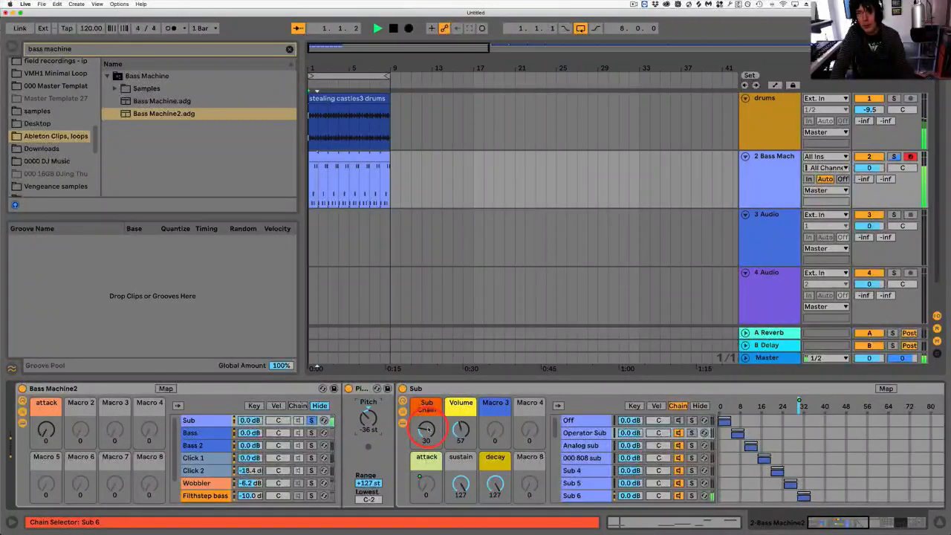
drag(426, 429, 426, 427)
drag(368, 417, 368, 412)
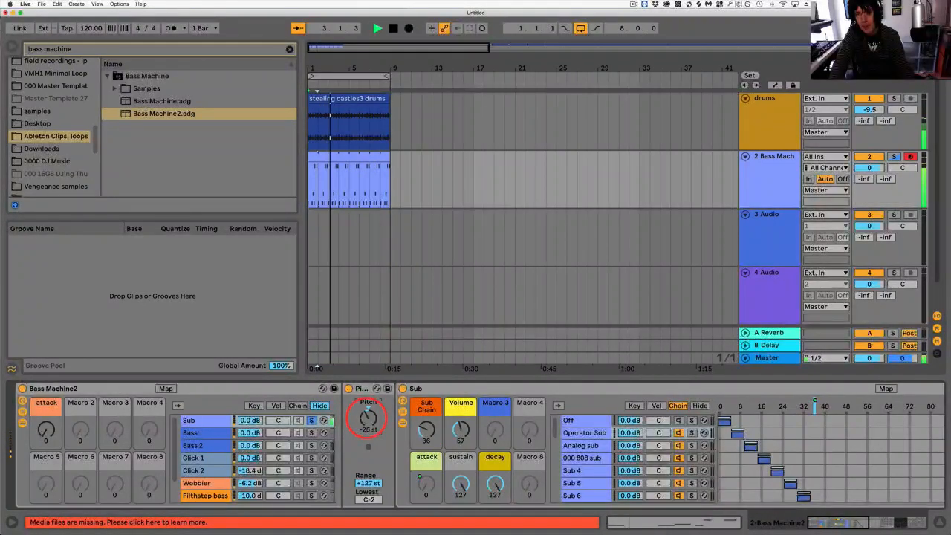
Audition further subs by raising the Sub Chain macro to 42, 46 and 52 during playback.
click(427, 437)
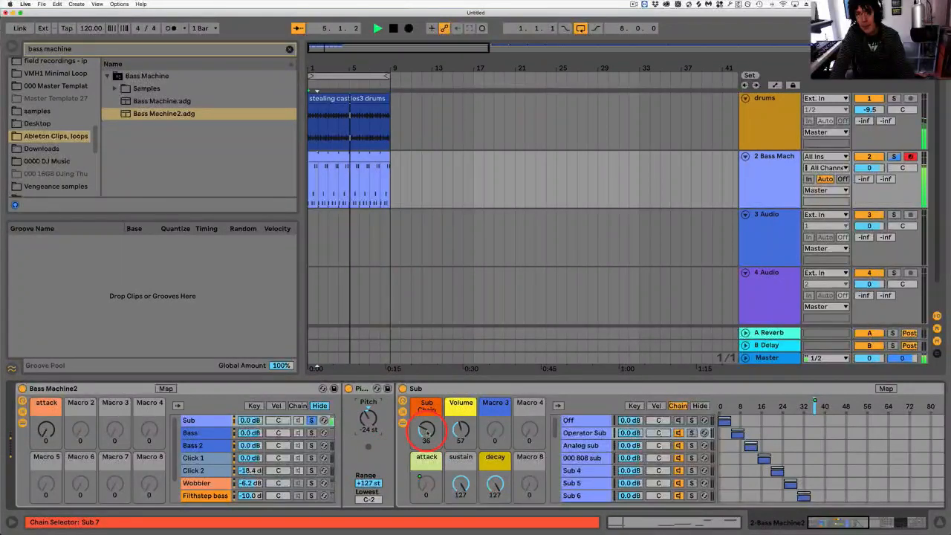
key(space)
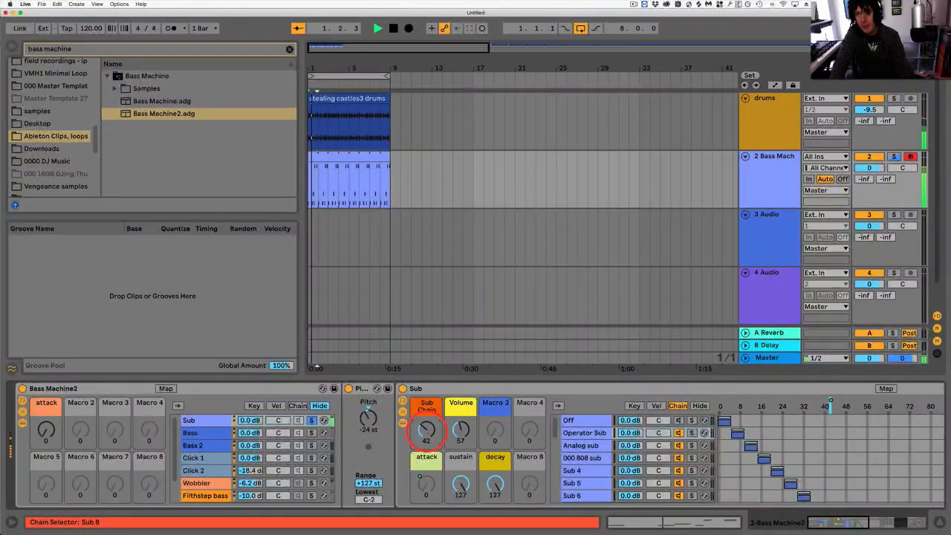
drag(427, 437, 427, 432)
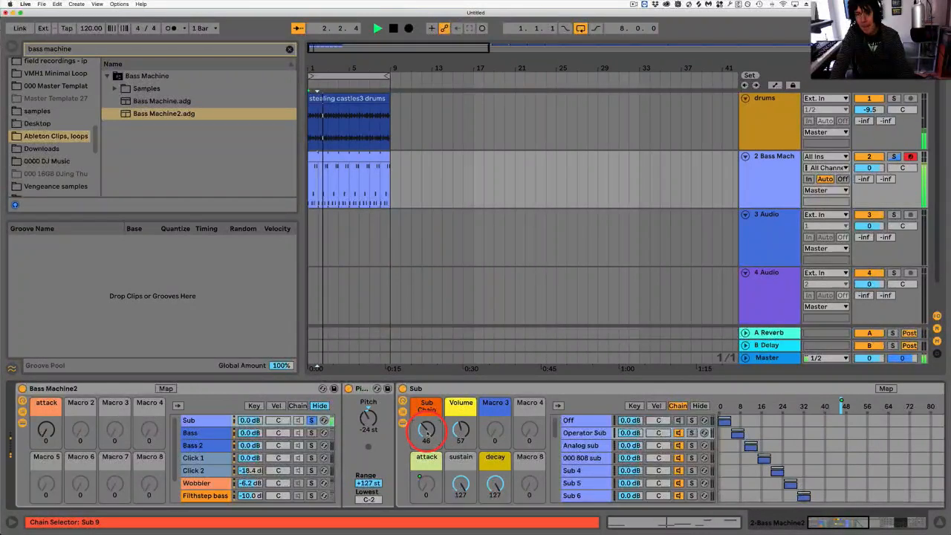
drag(427, 432, 427, 427)
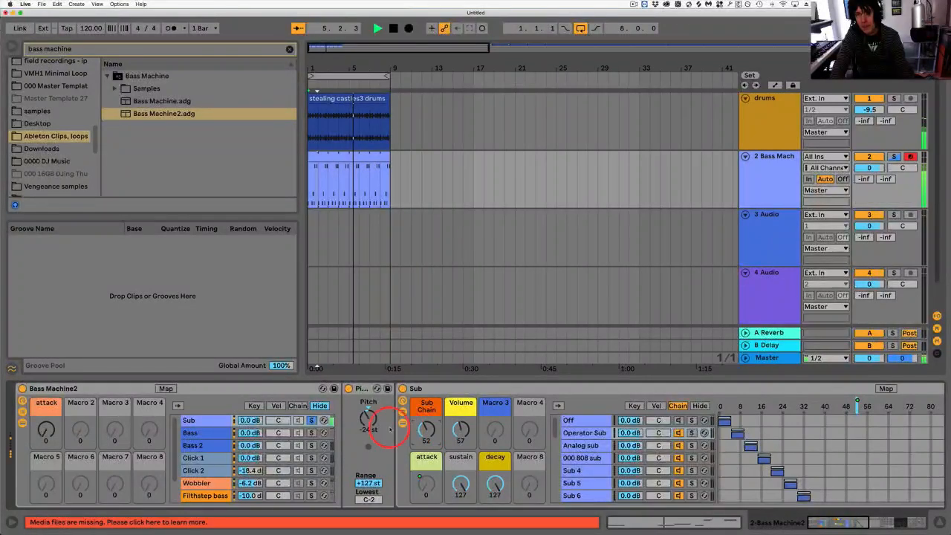
drag(368, 420, 369, 424)
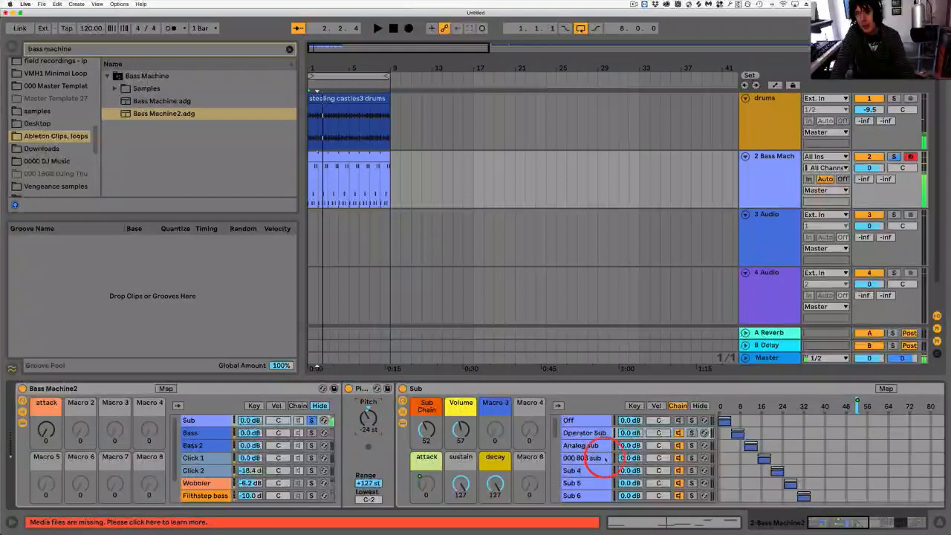
Browse the remaining sub chains, and set the Sub Chain macro to 100 with the Pitch at -36 st.
scroll(605, 458, down, 10)
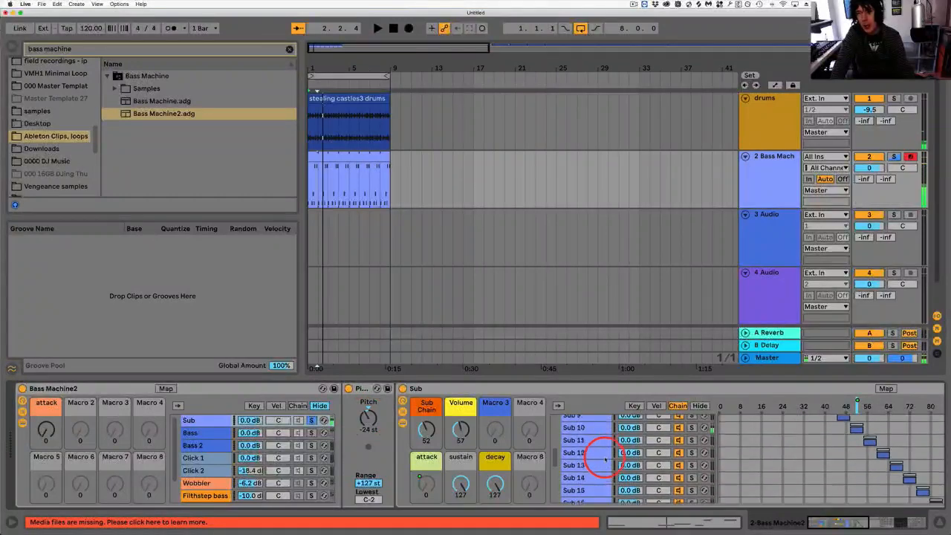
scroll(604, 459, up, 3)
scroll(605, 459, up, 4)
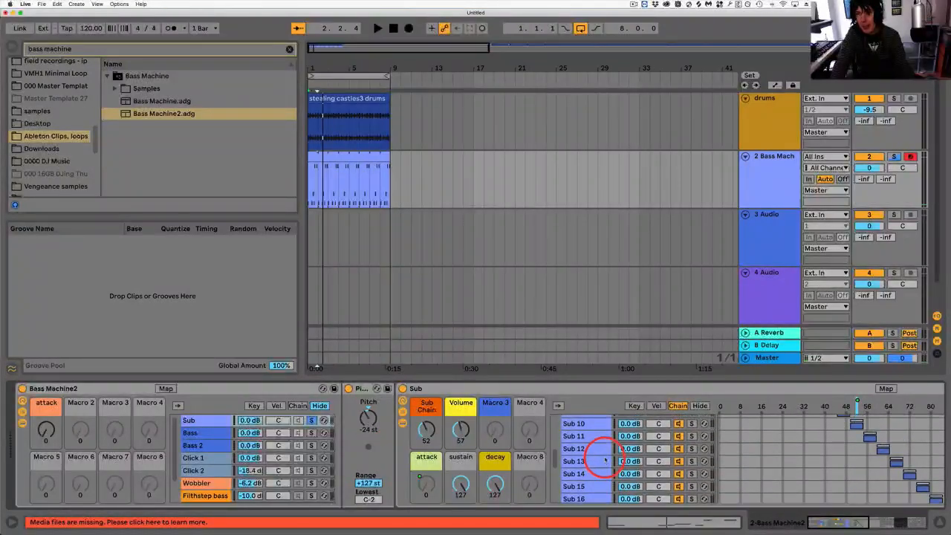
drag(426, 430, 427, 427)
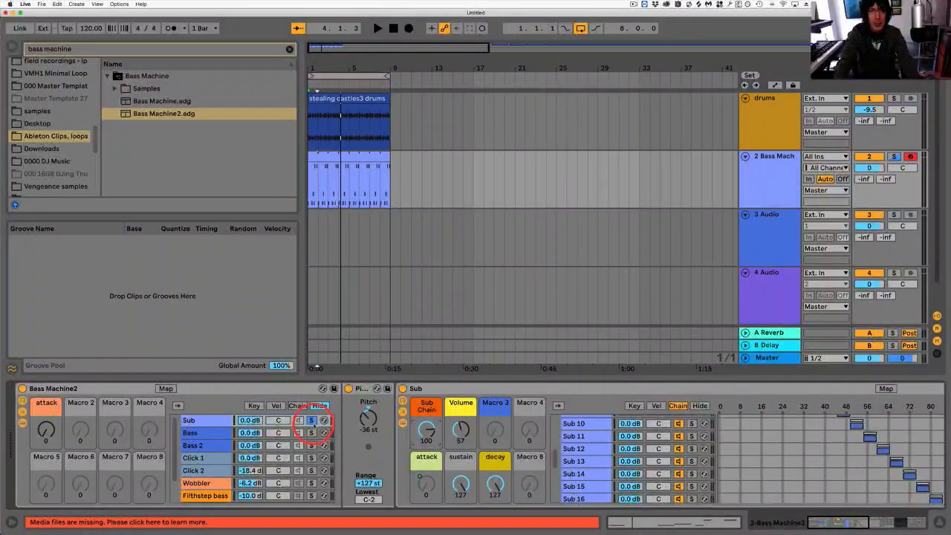
Unsolo the Sub chain in the Bass Machine2 rack, and select and solo the Bass chain.
click(311, 420)
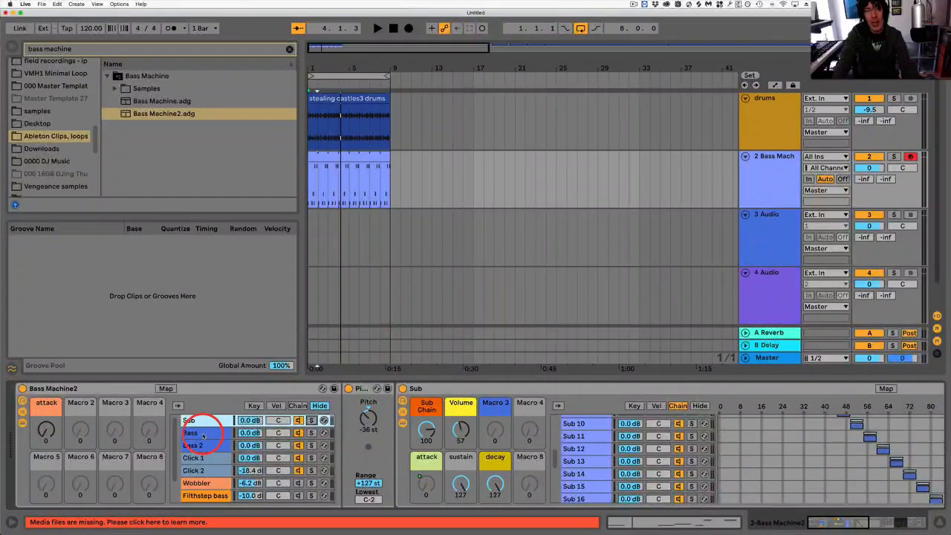
click(201, 433)
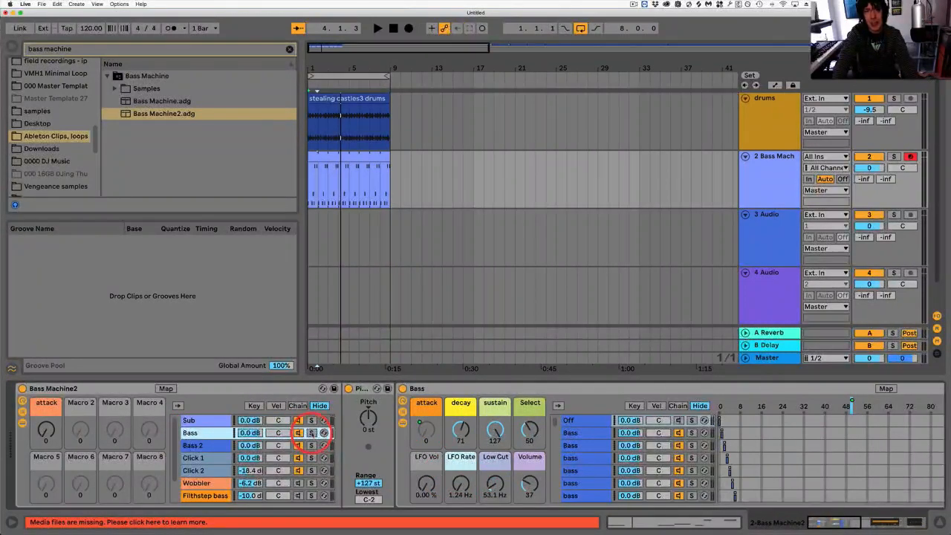
click(311, 432)
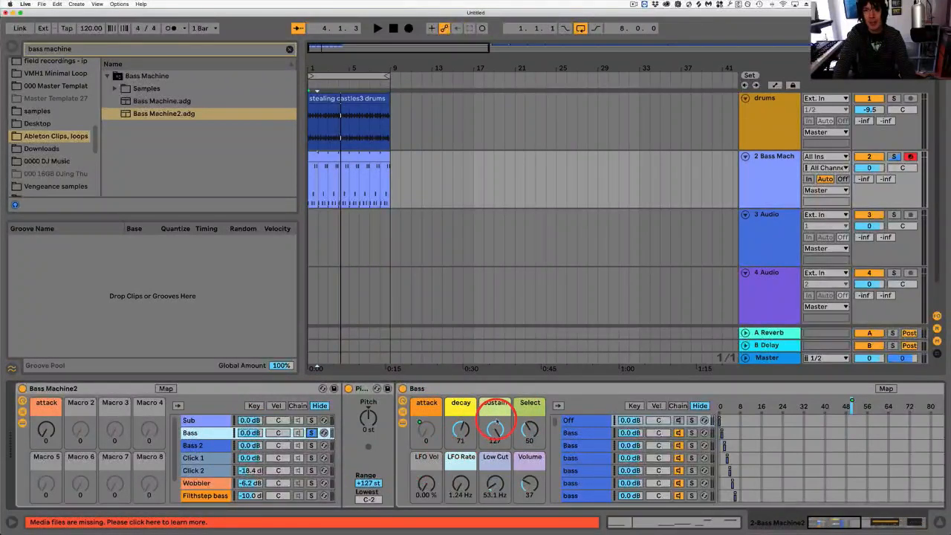
Audition the Bass chain's sounds during playback with the Select macro at 2, 6 and 7.
key(space)
key(space)
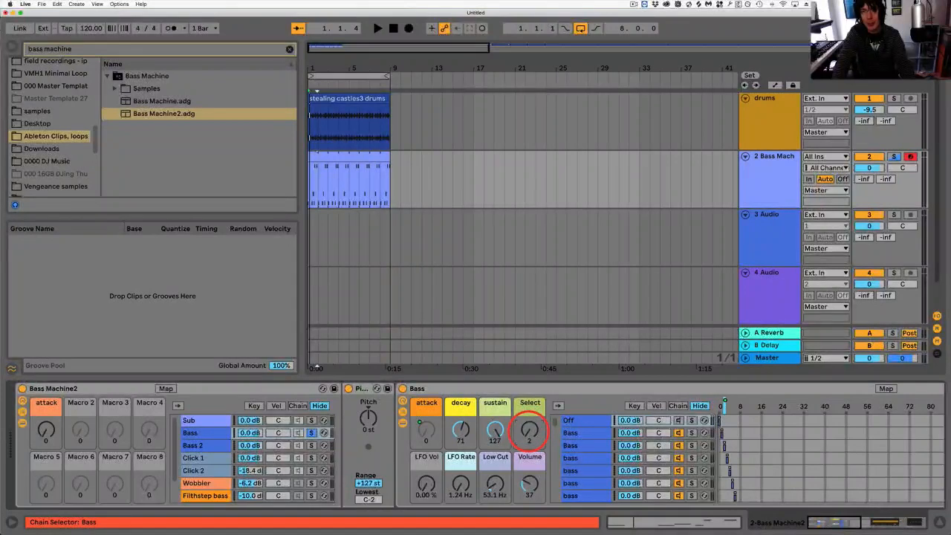
key(space)
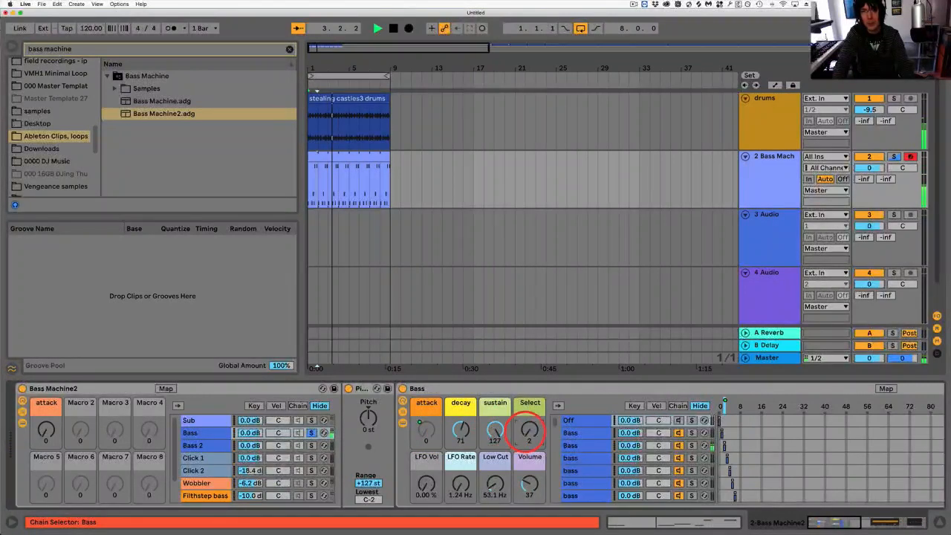
drag(529, 429, 529, 428)
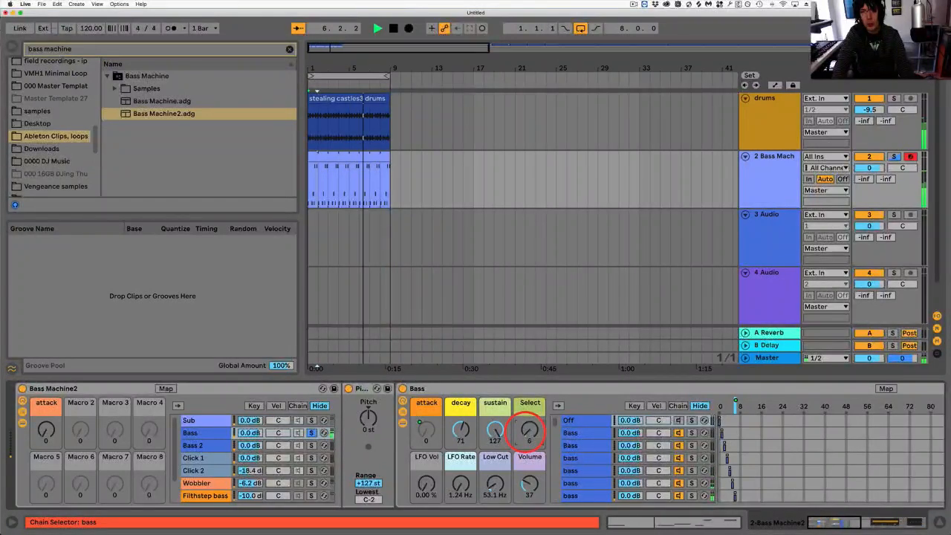
drag(529, 430, 528, 428)
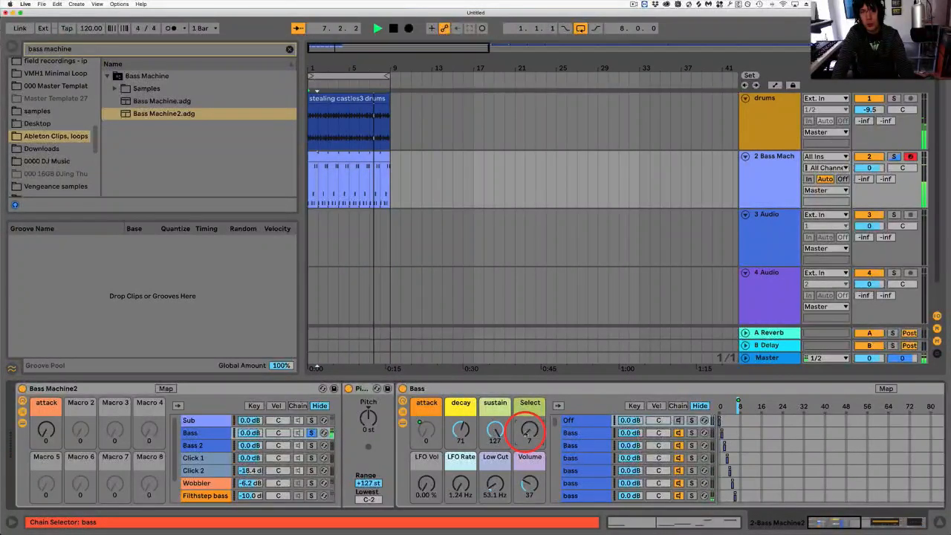
key(space)
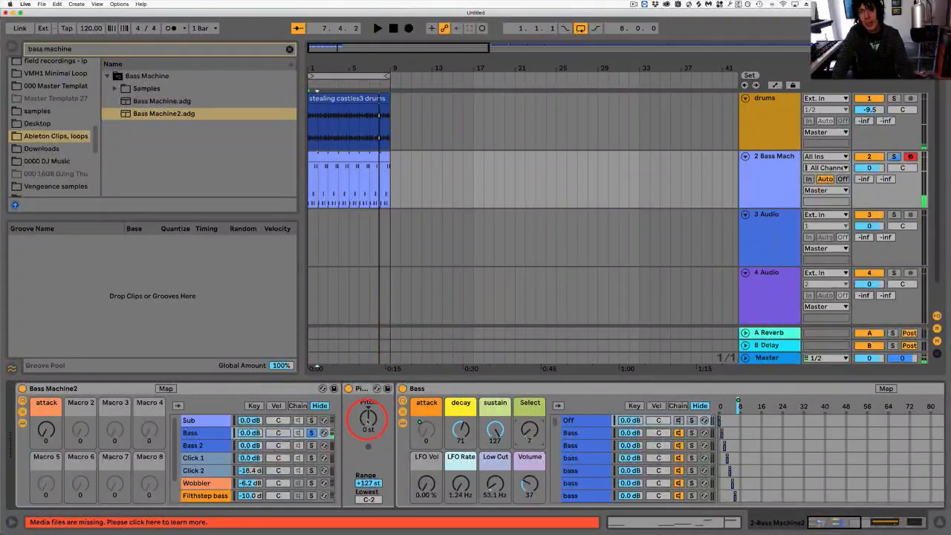
Try another Pitch transposition on the Bass chain during playback, and return it to 0 st.
key(space)
drag(369, 418, 367, 408)
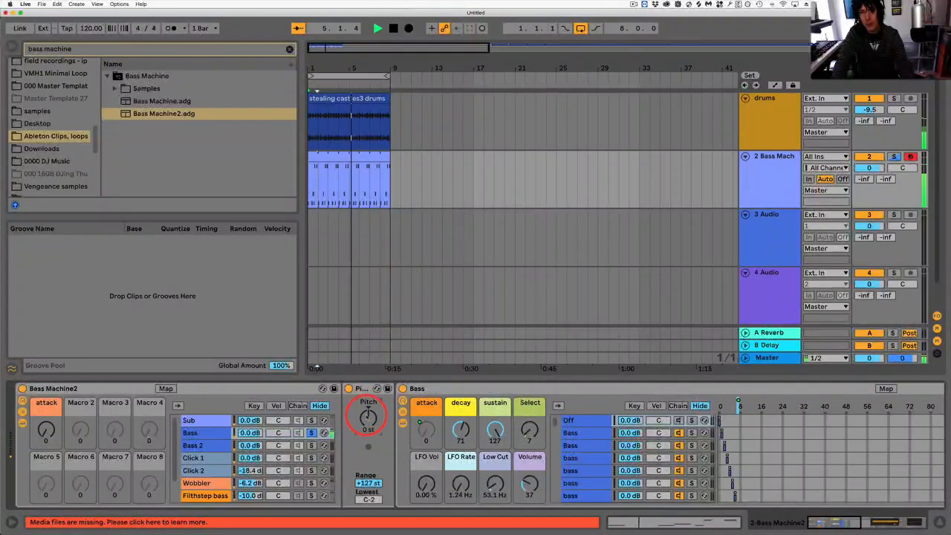
key(space)
Audition further bass sounds during playback by raising the Bass rack's Select macro to 20 and 25.
key(space)
drag(529, 429, 529, 418)
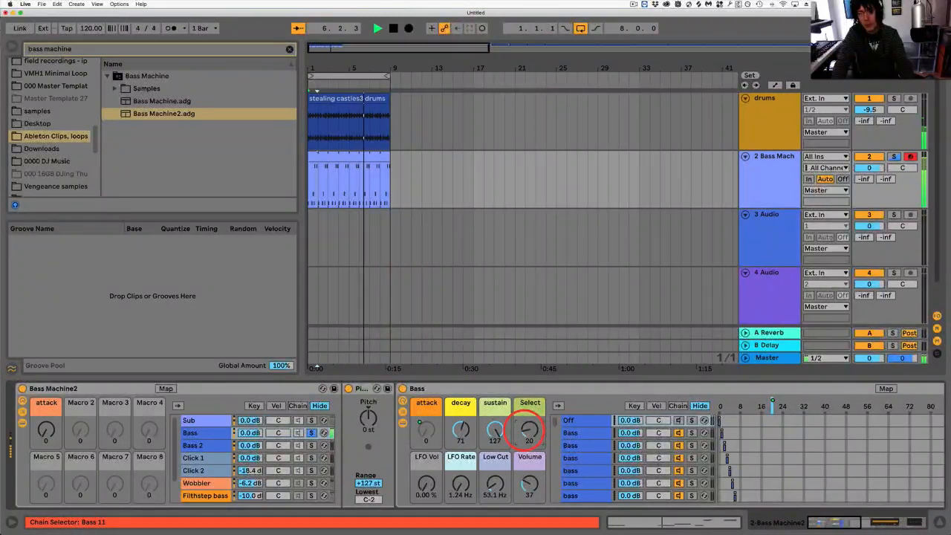
drag(529, 417, 525, 432)
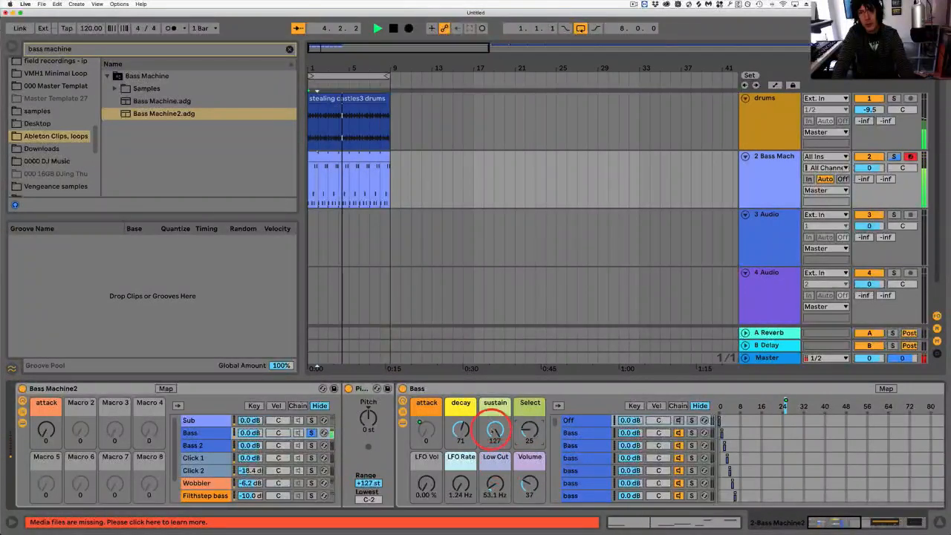
key(space)
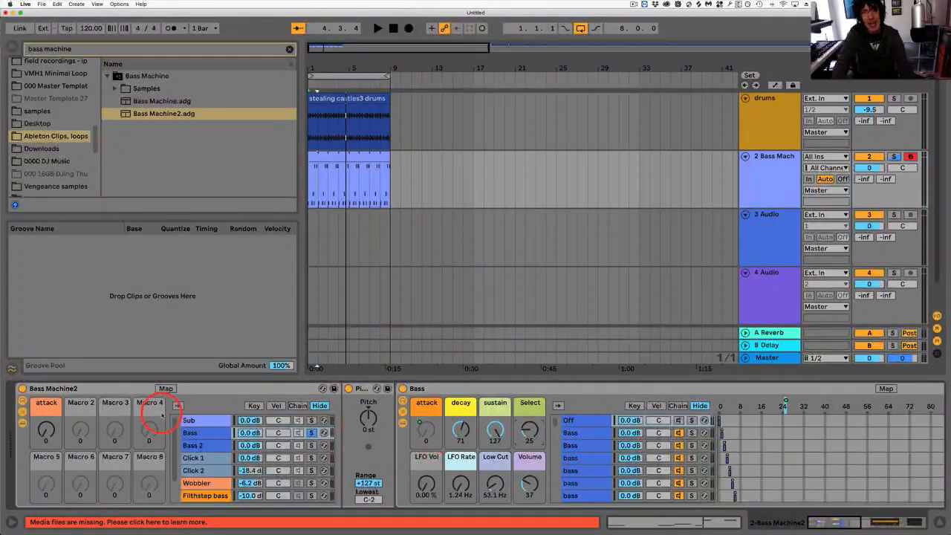
Shape the bass sound by setting the Bass rack's decay to 37, sustain to 85 and Low Cut to 122 Hz.
drag(460, 431, 495, 421)
key(space)
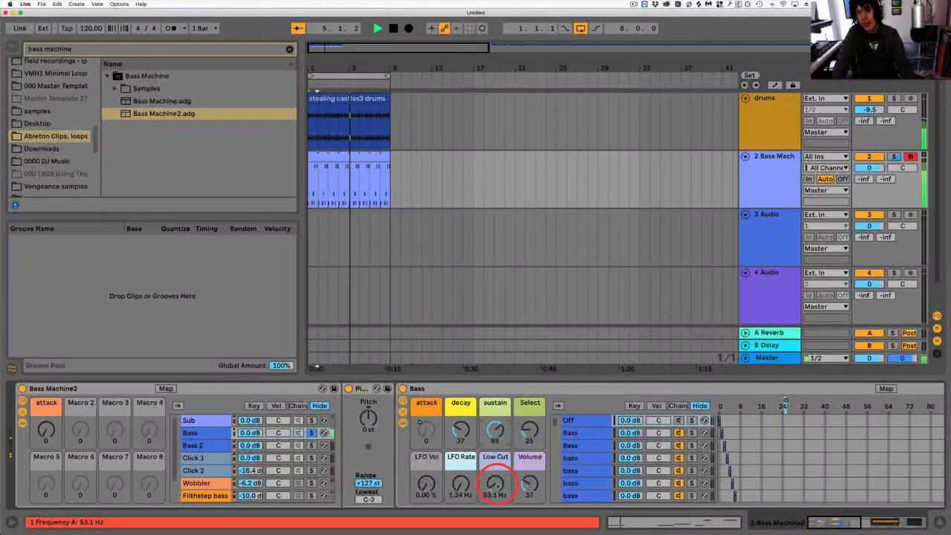
drag(495, 483, 495, 467)
drag(496, 484, 496, 501)
Solo the Sub chain alongside Bass, and audition the two layers together.
click(199, 417)
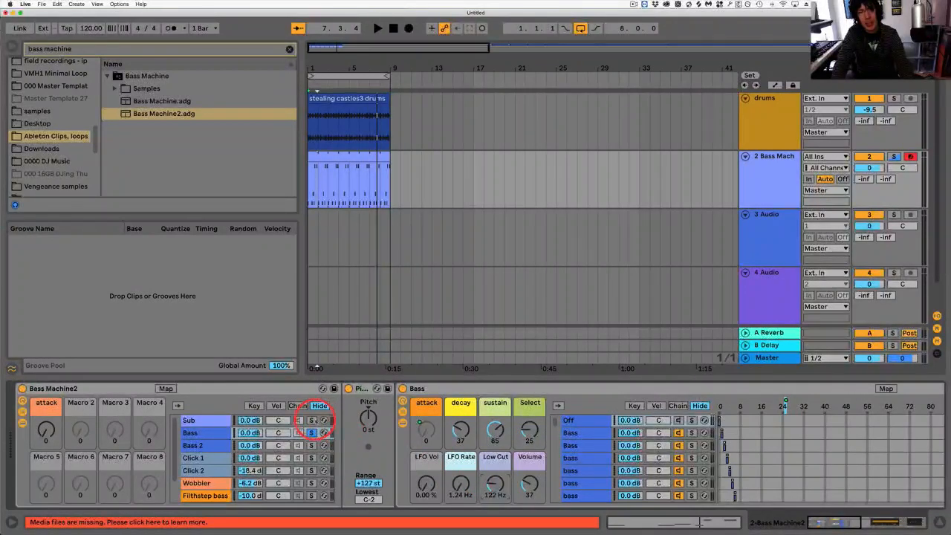
click(312, 420)
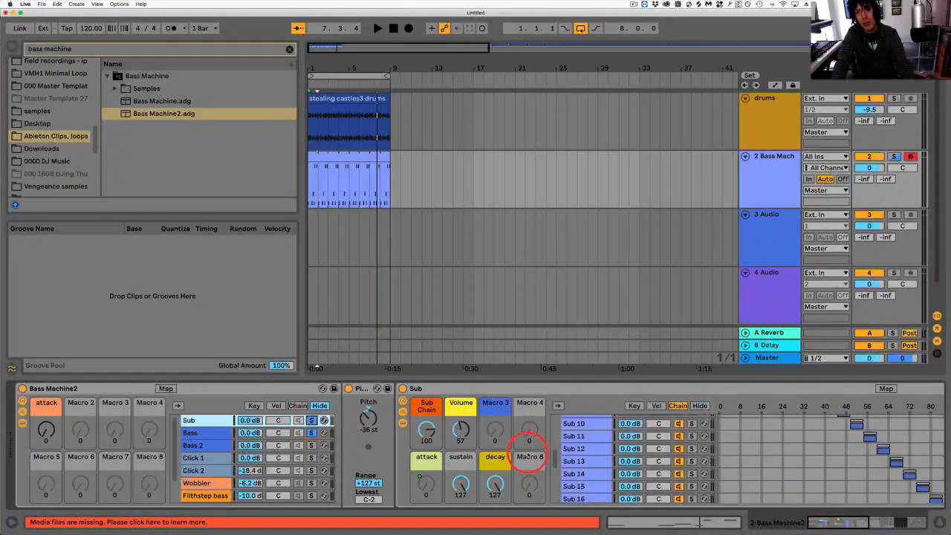
key(space)
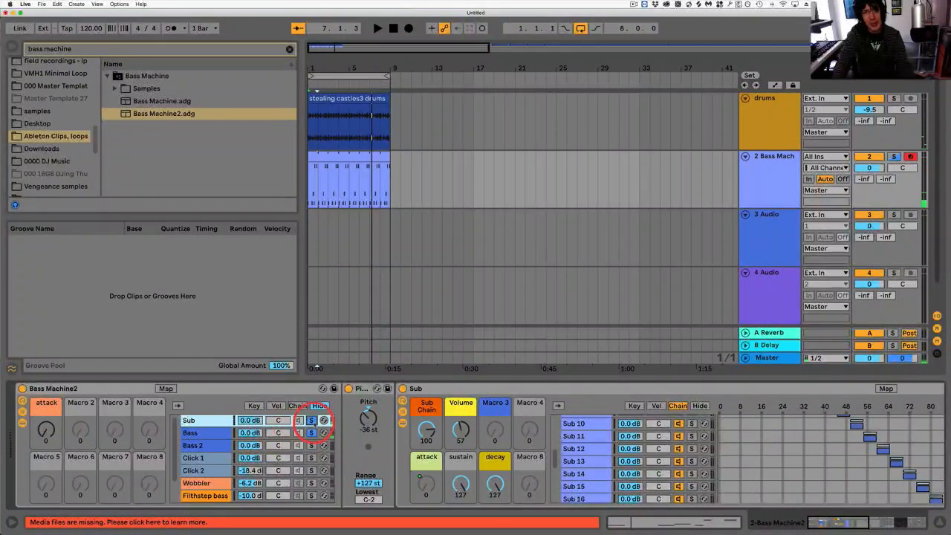
Clear the Sub and Bass solos, and audition the Bass chain with its Select macro at 40.
click(214, 433)
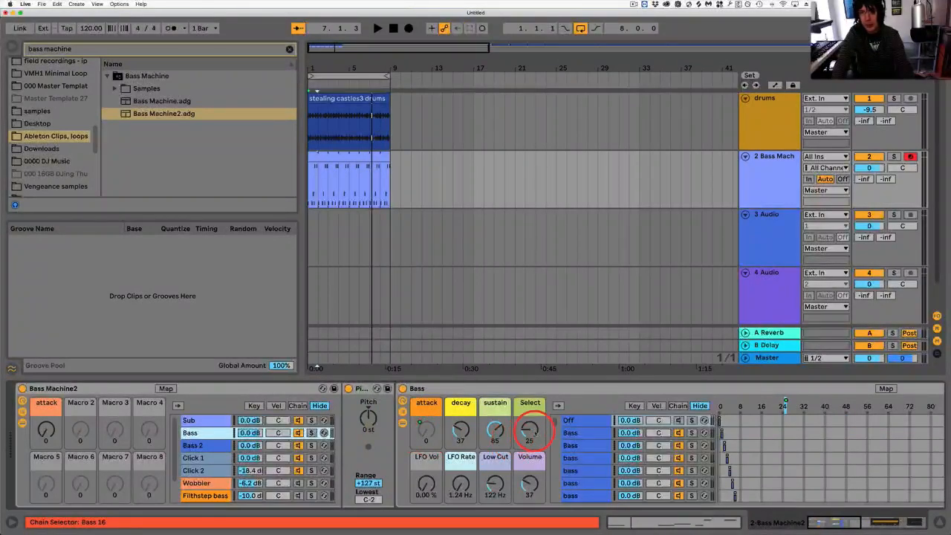
drag(529, 429, 529, 429)
key(space)
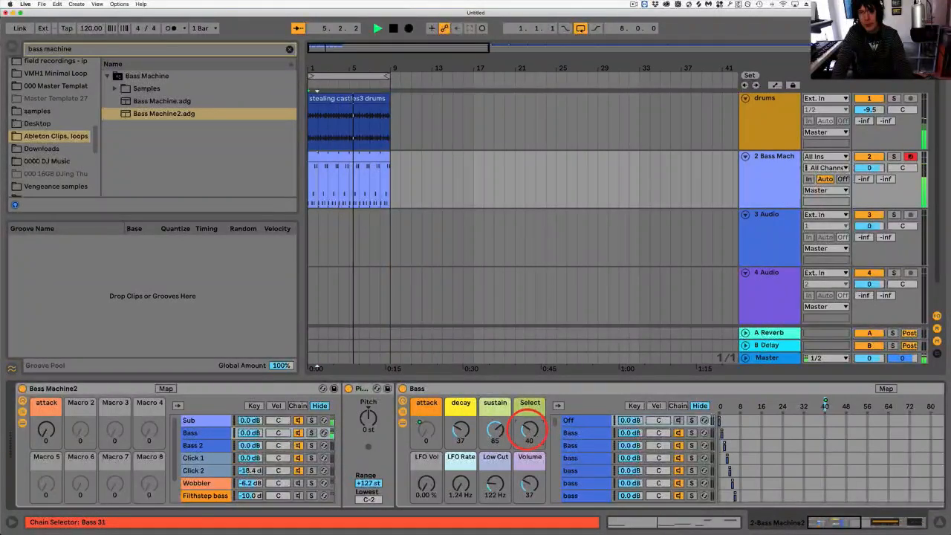
key(space)
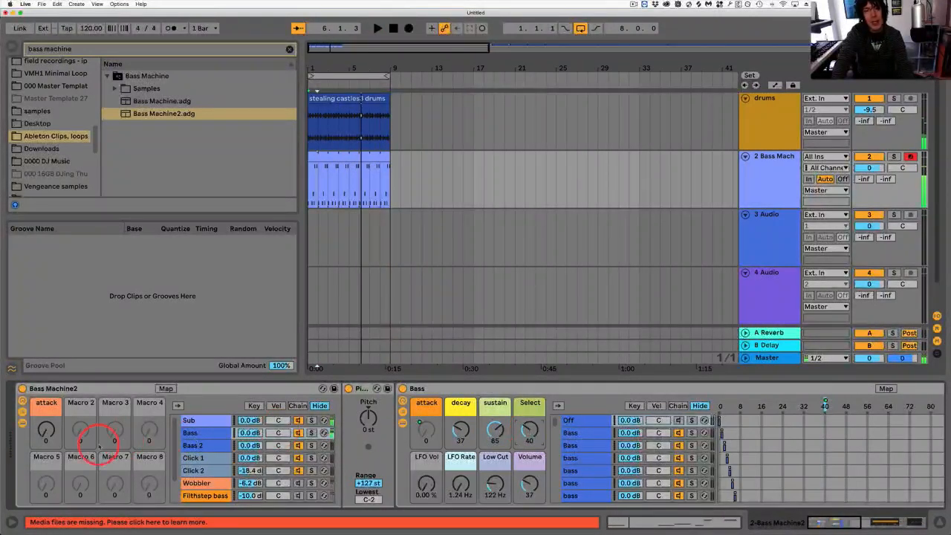
Inspect the Bass 2, Bass and Sub chains of the Bass Machine2 rack, and solo the Click 1 chain.
click(197, 445)
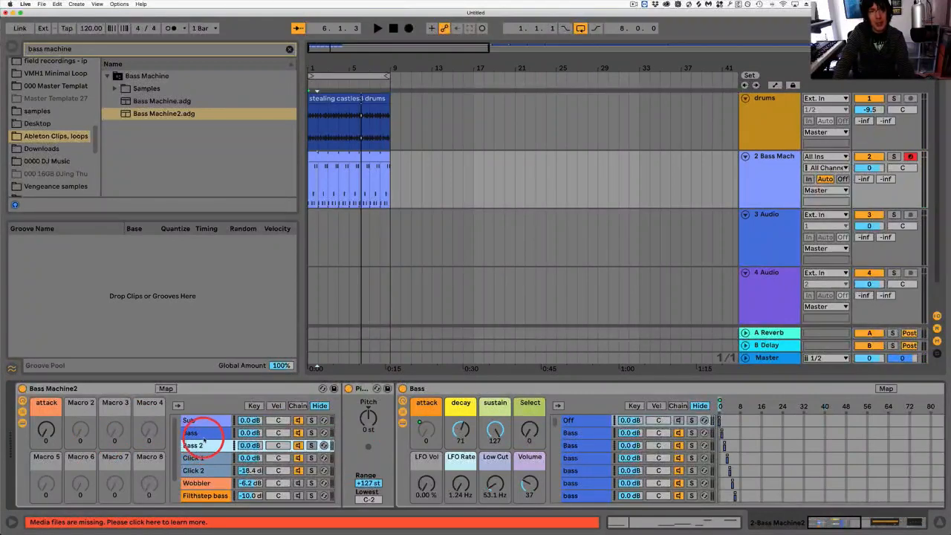
click(199, 432)
click(584, 444)
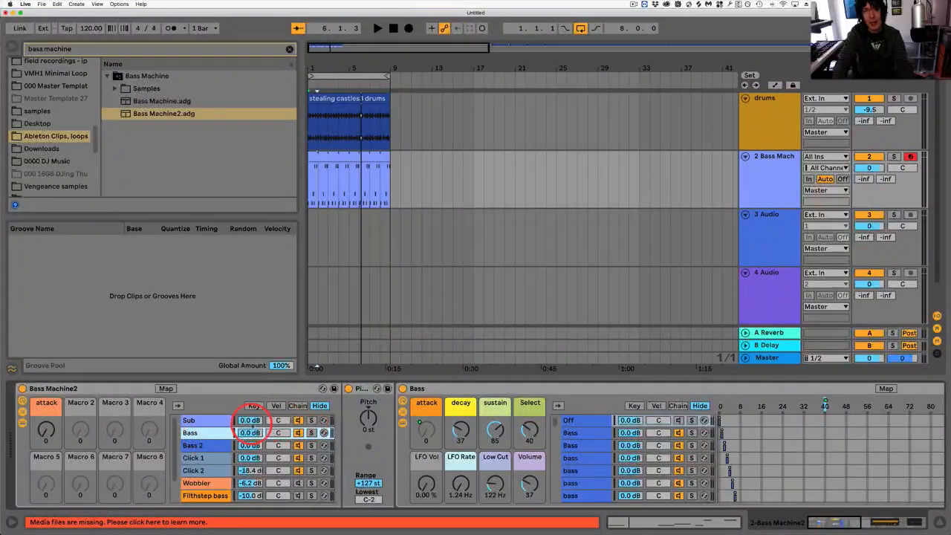
click(250, 421)
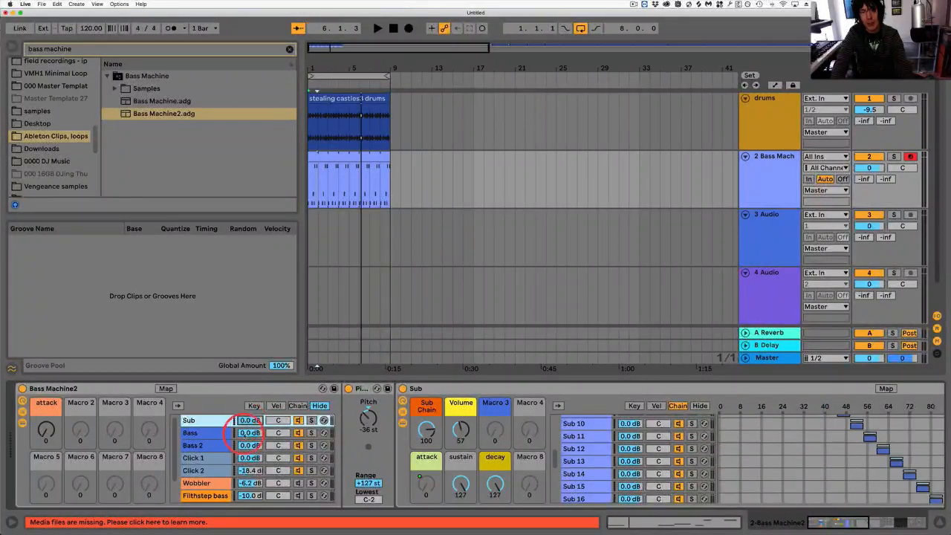
click(218, 458)
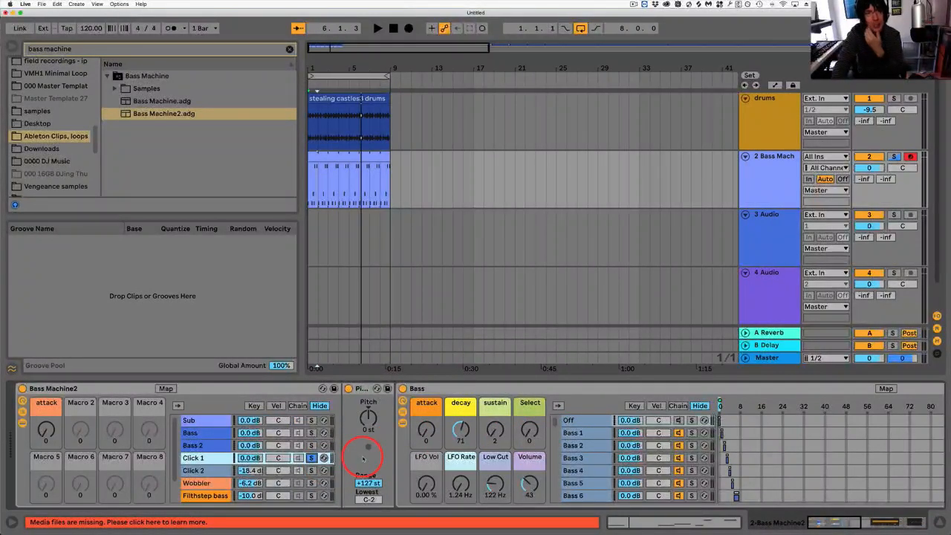
Solo the Bass chain, and set its Select macro to 41 and Volume to 38 during playback.
click(200, 436)
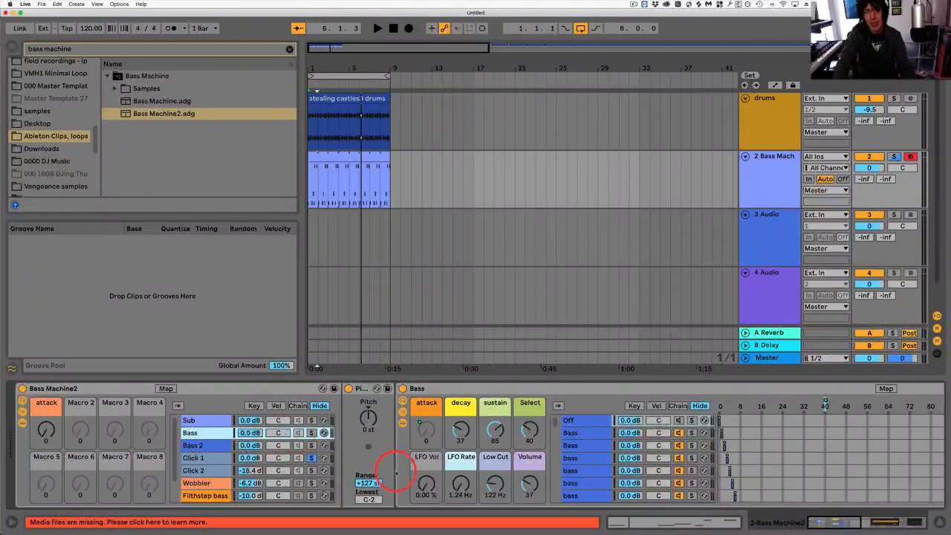
click(312, 432)
key(space)
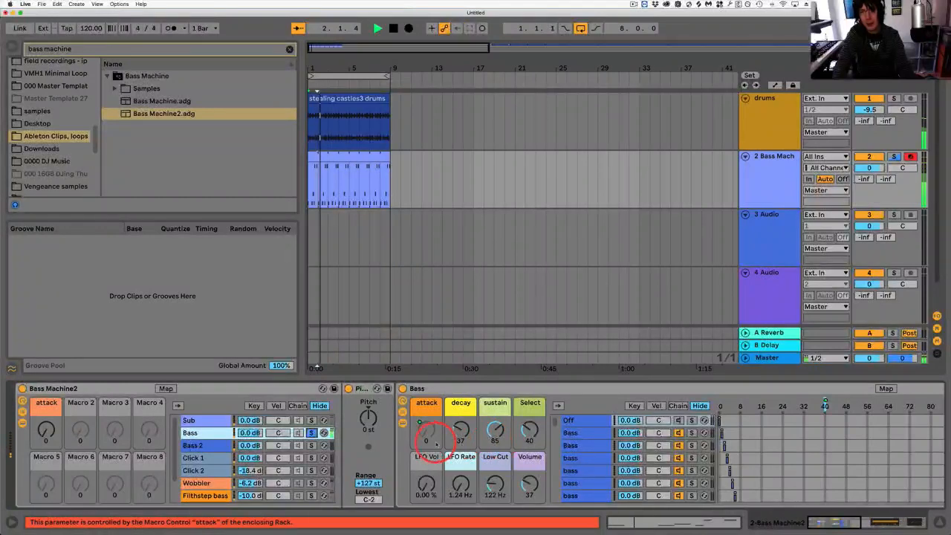
drag(529, 428, 529, 427)
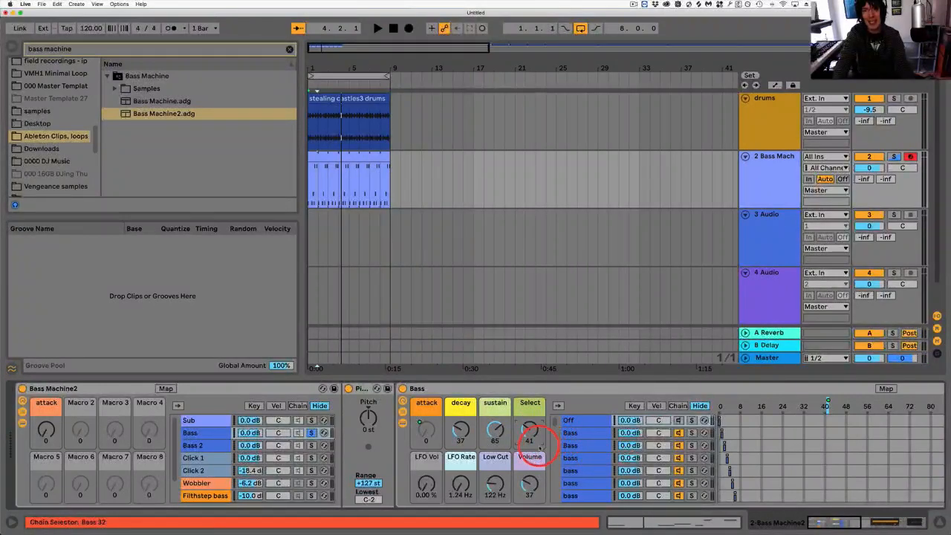
key(space)
drag(529, 485, 529, 488)
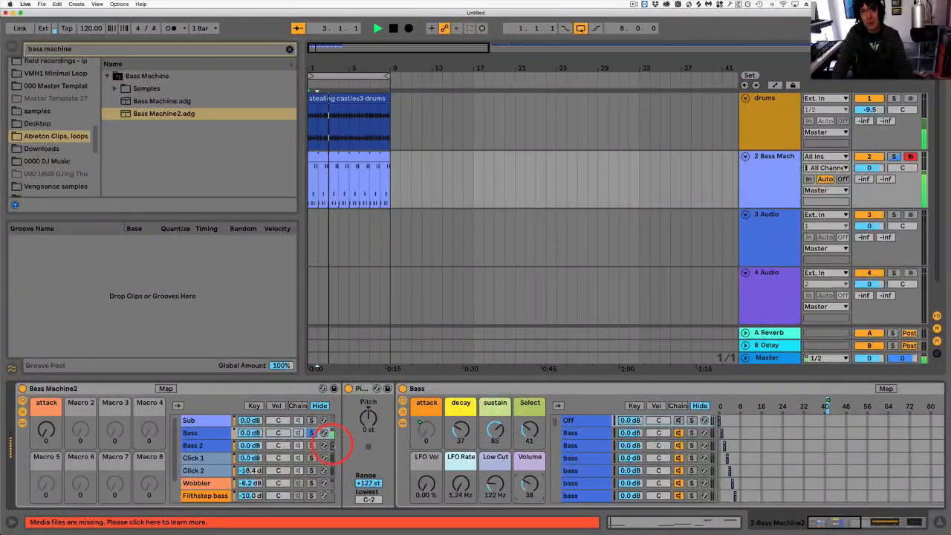
key(space)
Solo the Click 1 chain, and audition it with the Select macro at 8.
click(312, 458)
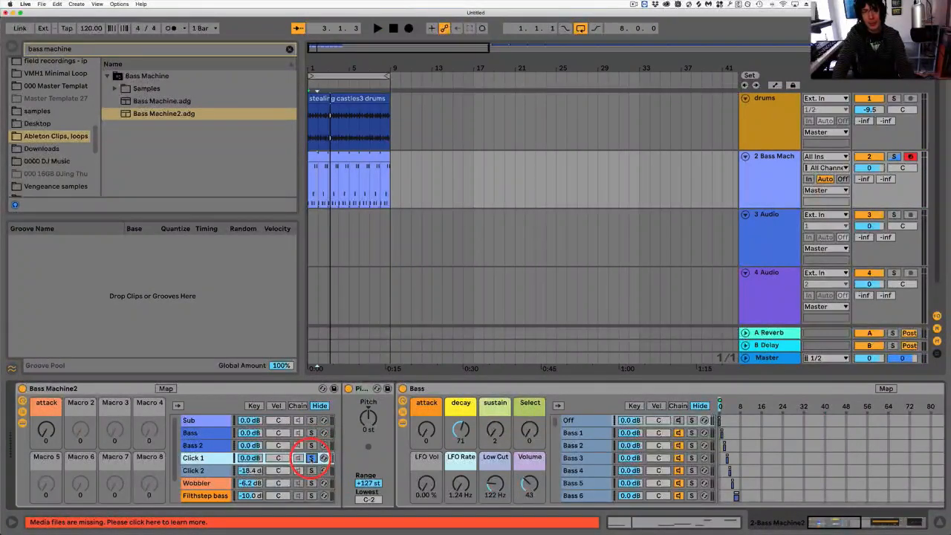
key(space)
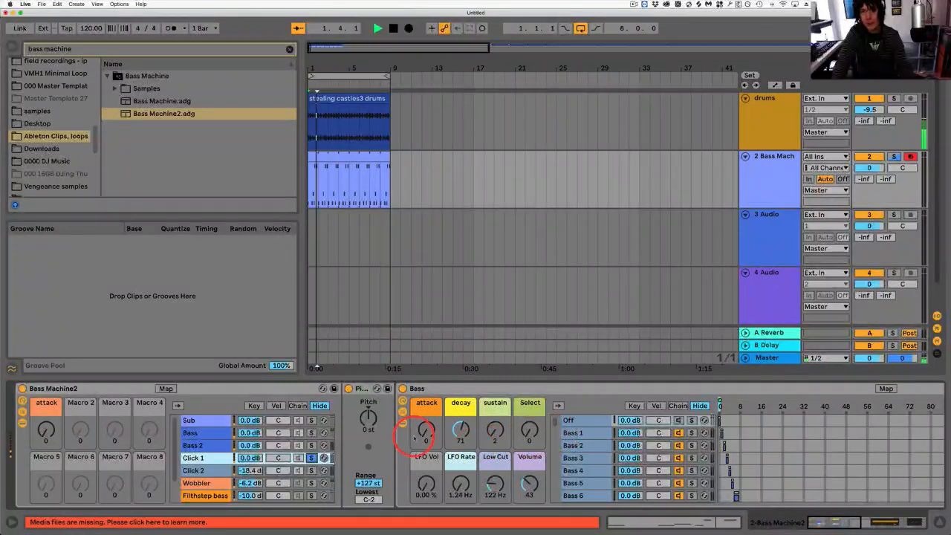
drag(529, 431, 529, 416)
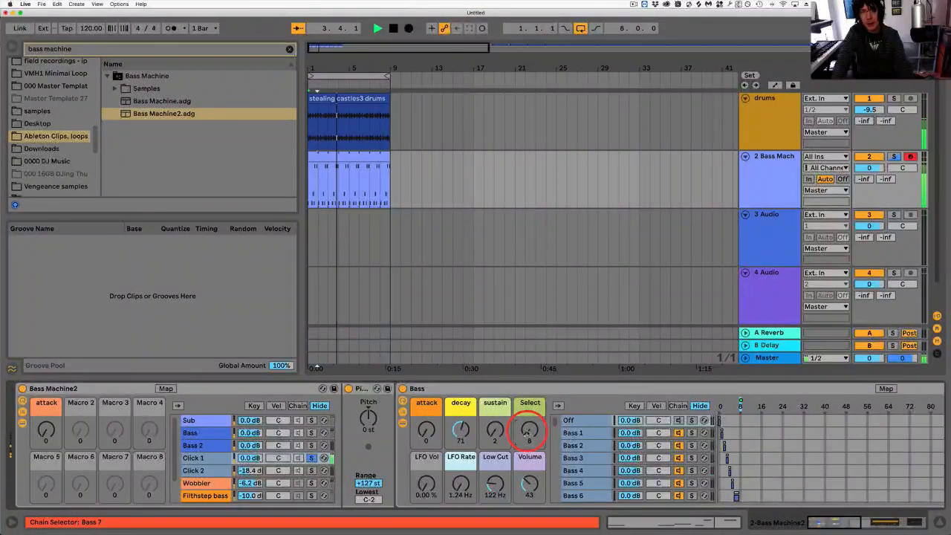
key(space)
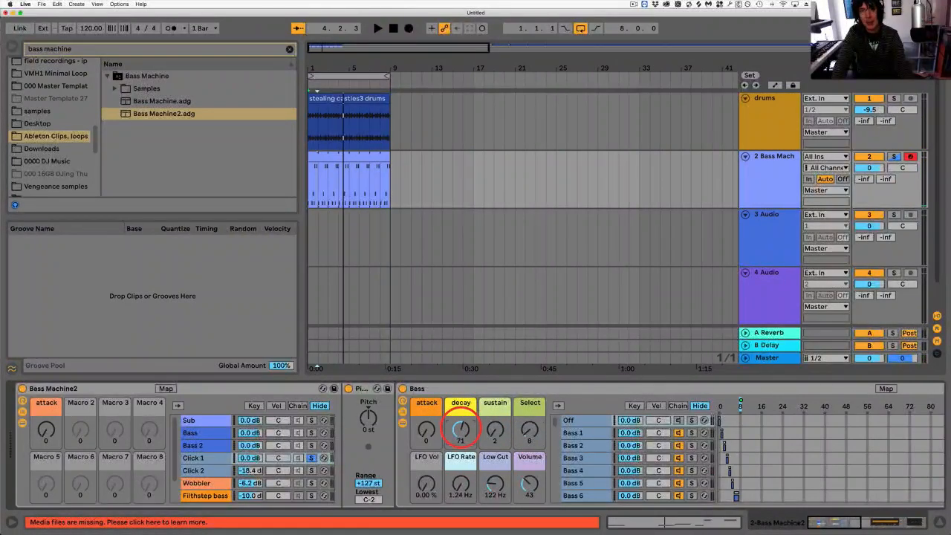
Set Click 1's decay macro to 42, and raise its Select macro to 11 and 26 during playback.
key(space)
mouse_move(461, 429)
mouse_down()
mouse_move(460, 443)
mouse_move(461, 429)
mouse_up()
click(217, 457)
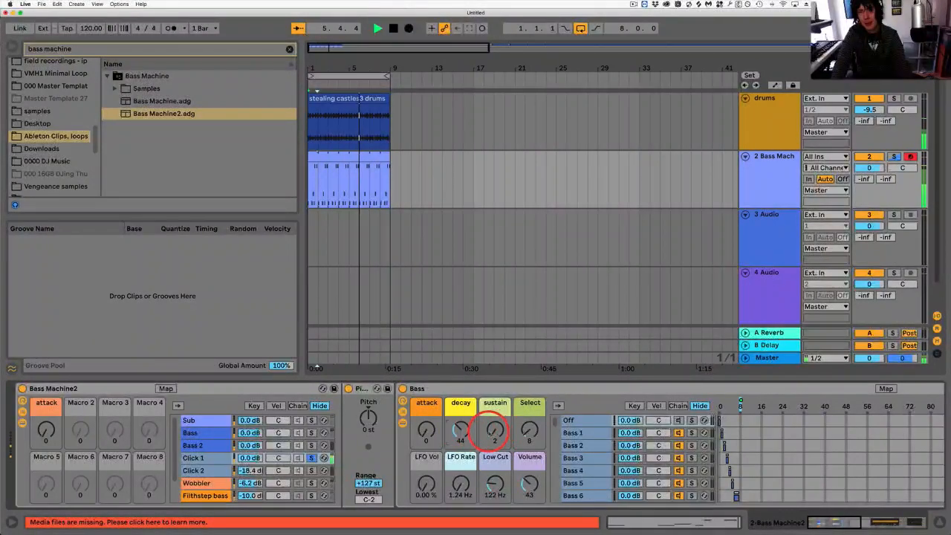
drag(460, 429, 461, 430)
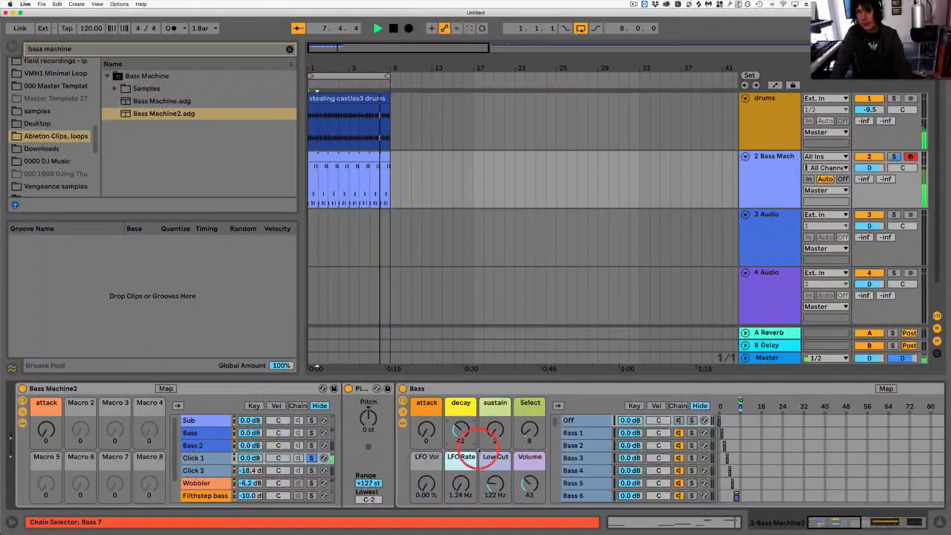
drag(528, 433, 528, 428)
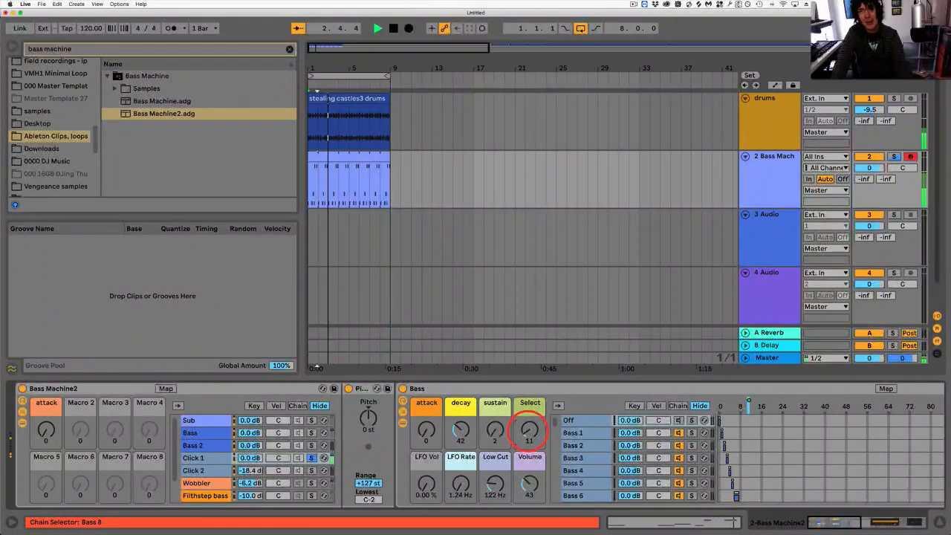
drag(529, 432, 529, 427)
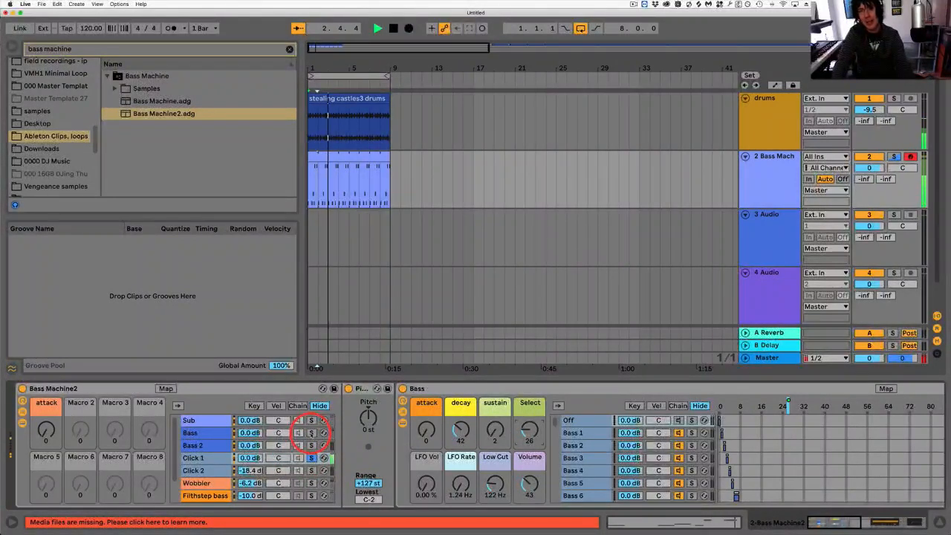
Solo the Bass chain alongside Click 1, and lower the Click 1 chain volume to -9.0 dB.
click(311, 432)
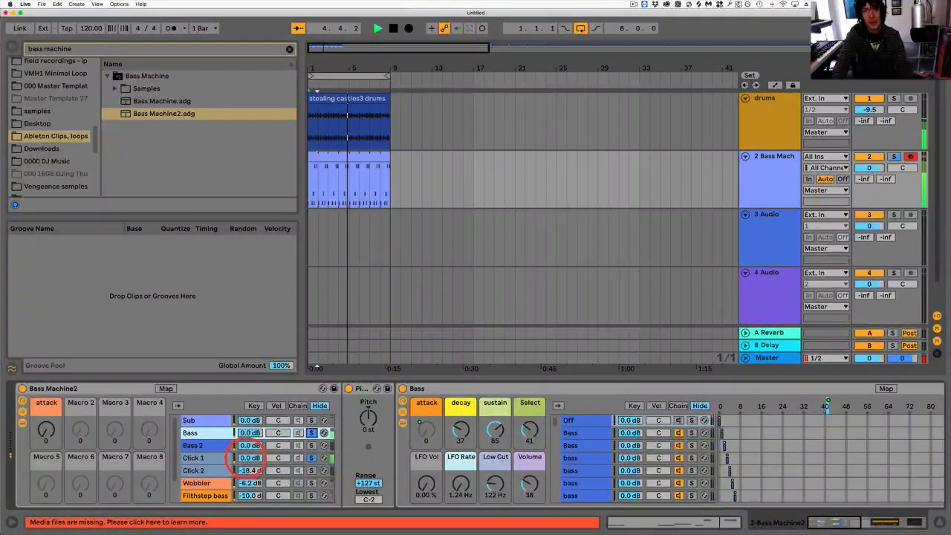
drag(246, 457, 246, 462)
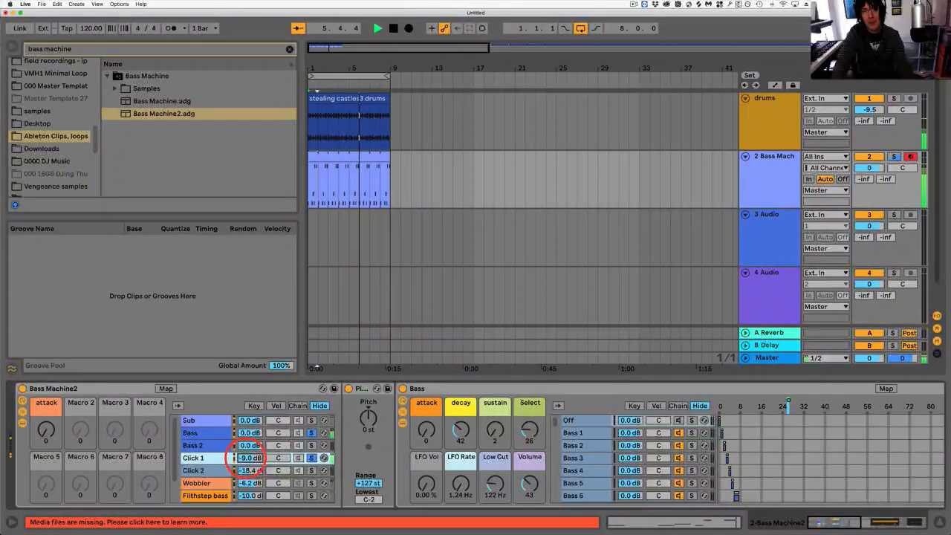
click(311, 458)
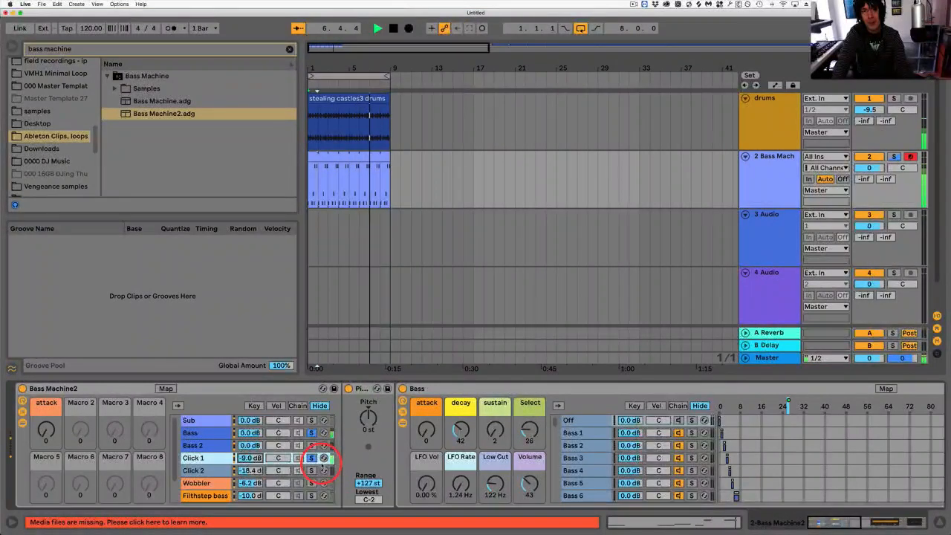
Audition the soloed Bass and Click 1 chains together under the drum loop.
key(space)
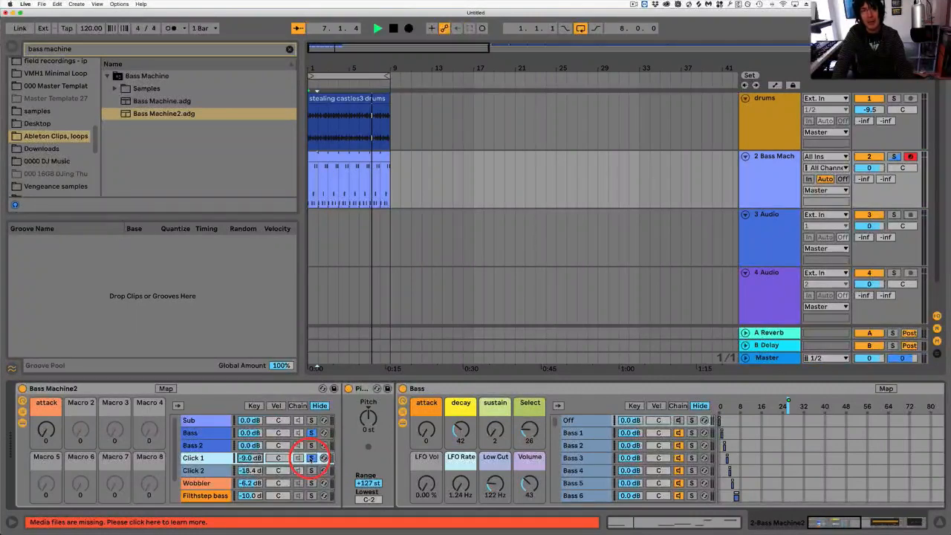
key(space)
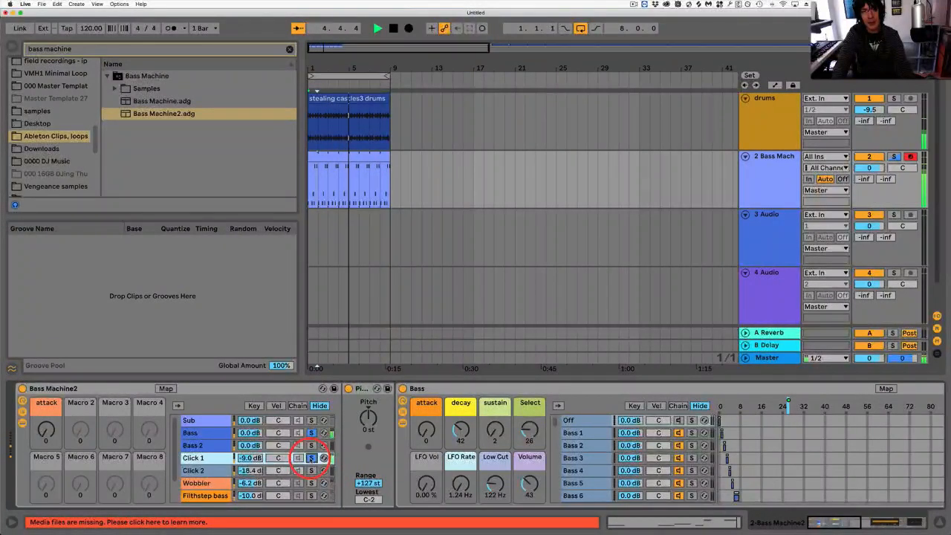
key(space)
Solo only the Bass chain, play it, and set its LFO Rate to 9.93 Hz and LFO Vol to 48.0 %.
click(311, 434)
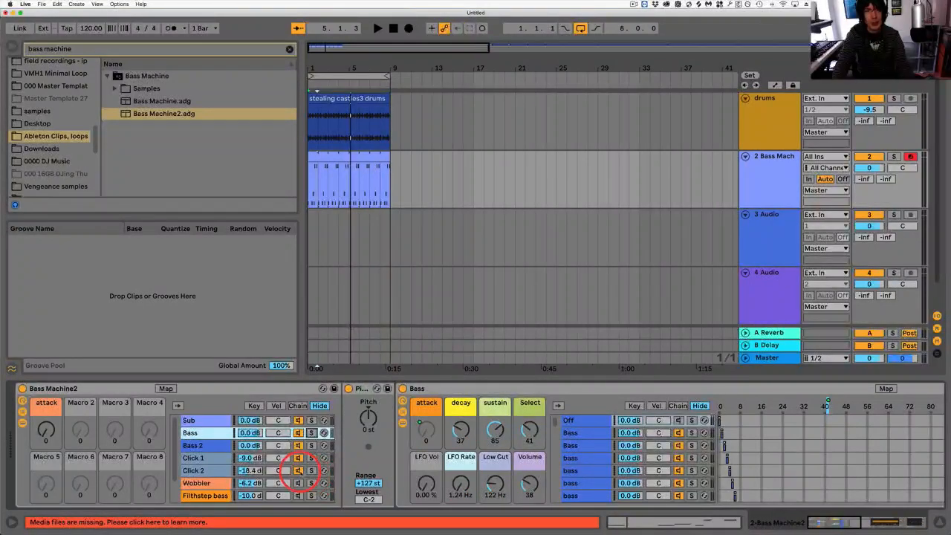
click(311, 433)
key(space)
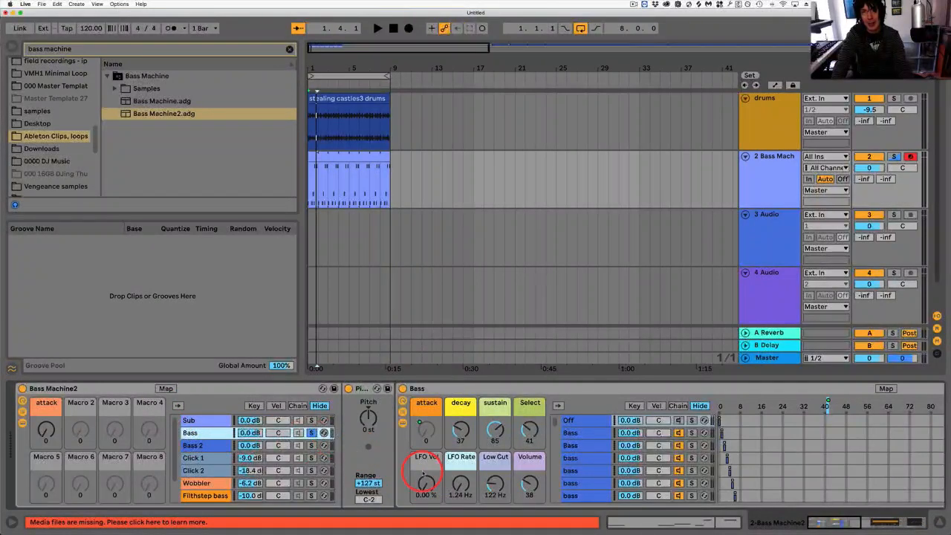
drag(425, 473, 460, 482)
click(460, 484)
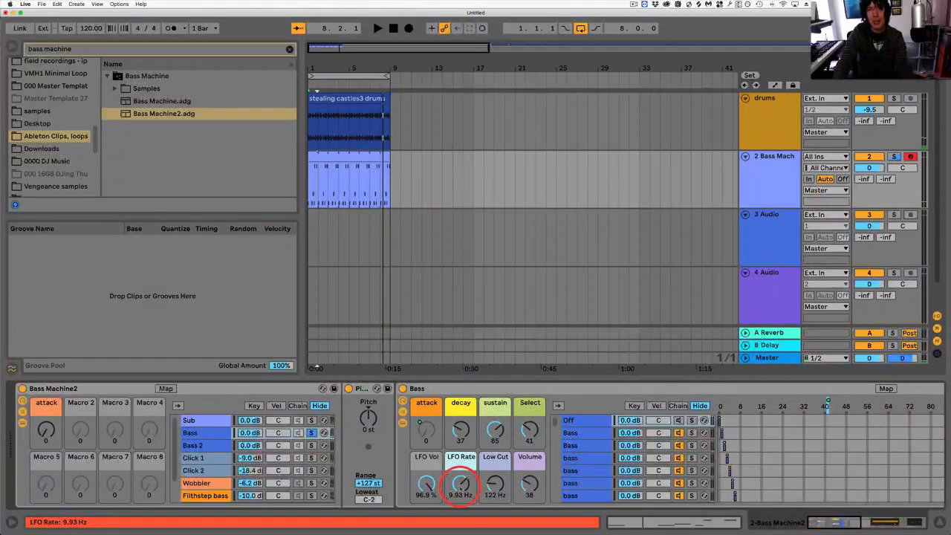
click(425, 484)
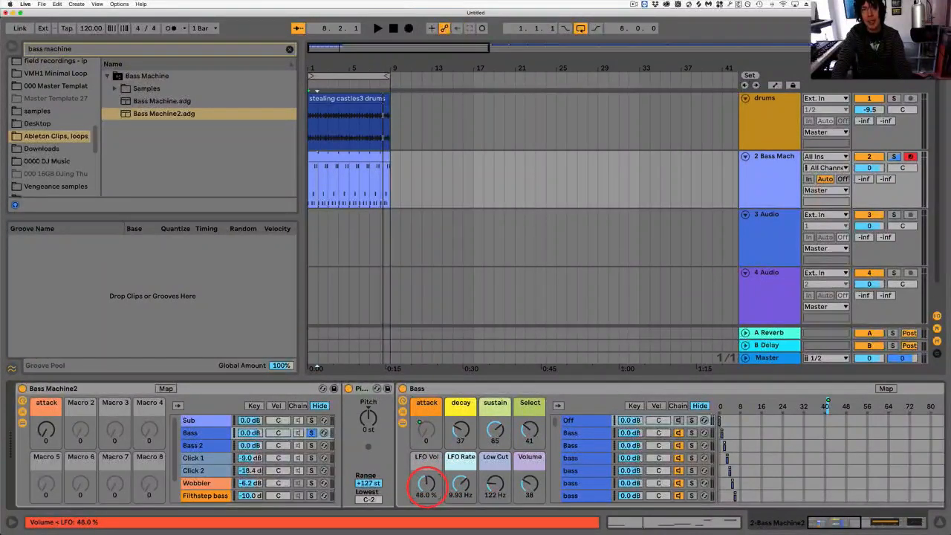
Compare the macro settings of the Bass and Bass 2 chains.
click(277, 456)
click(199, 445)
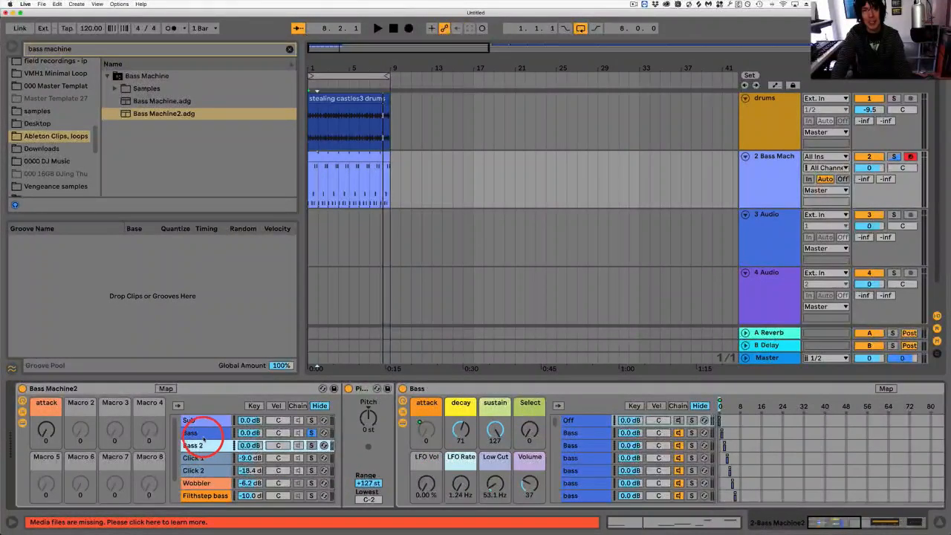
click(201, 433)
click(203, 446)
click(204, 434)
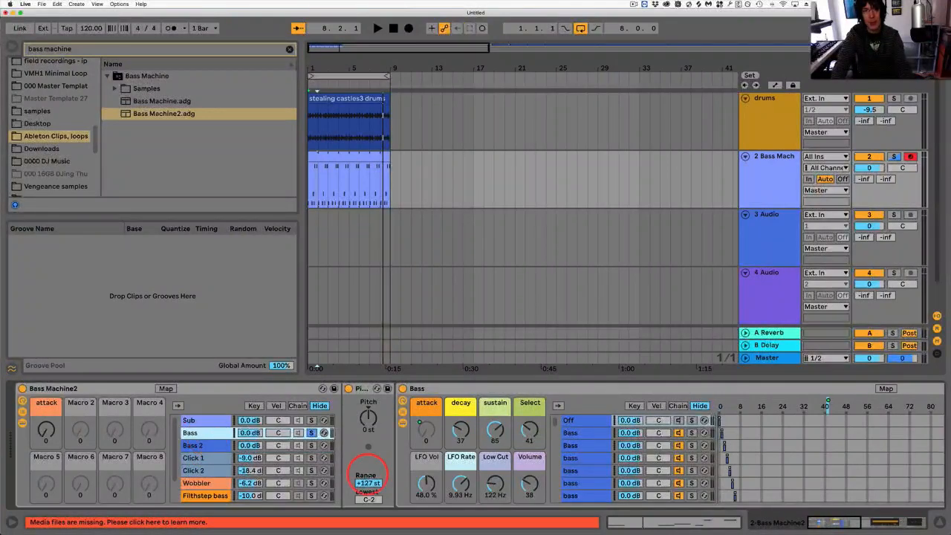
Solo the Click 2 chain, and set its decay macro to 1.02 s and chain select to 10 during playback.
click(195, 471)
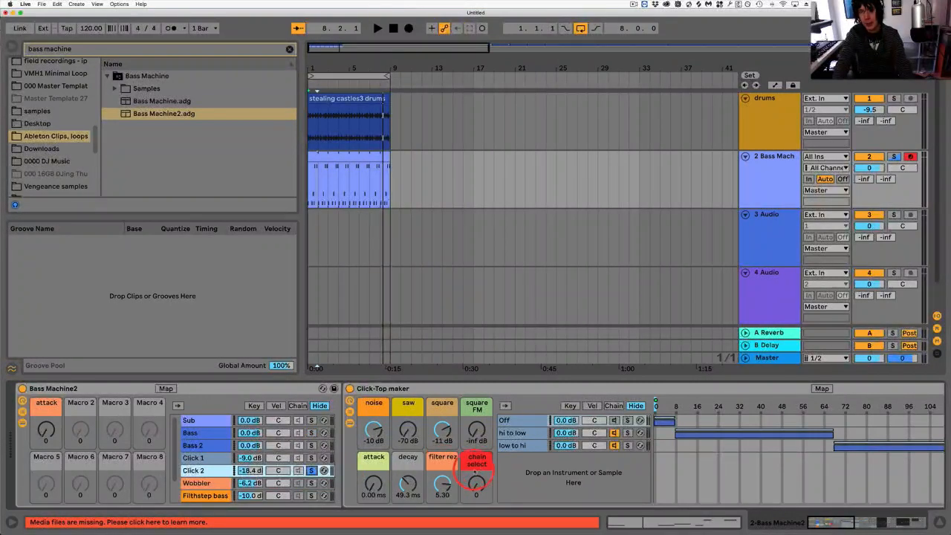
key(space)
drag(408, 484, 431, 459)
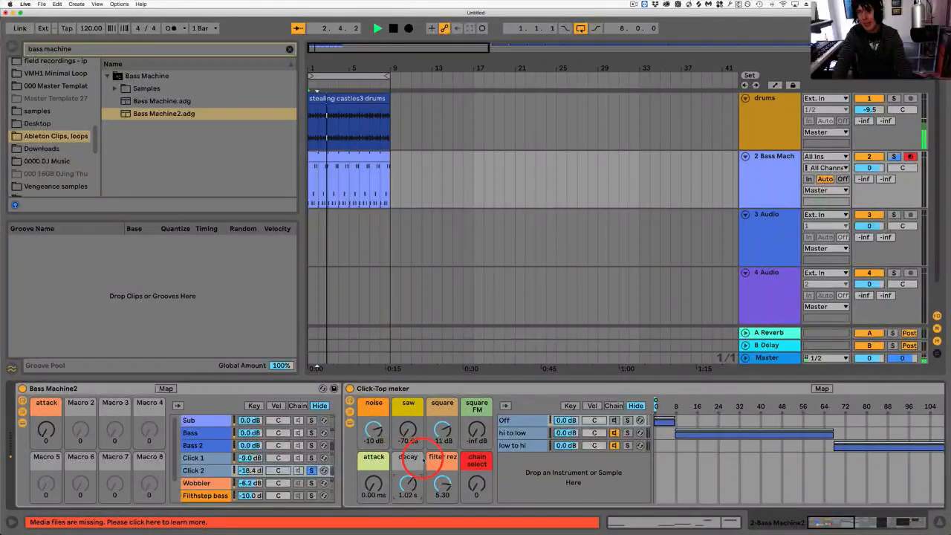
drag(476, 490, 473, 482)
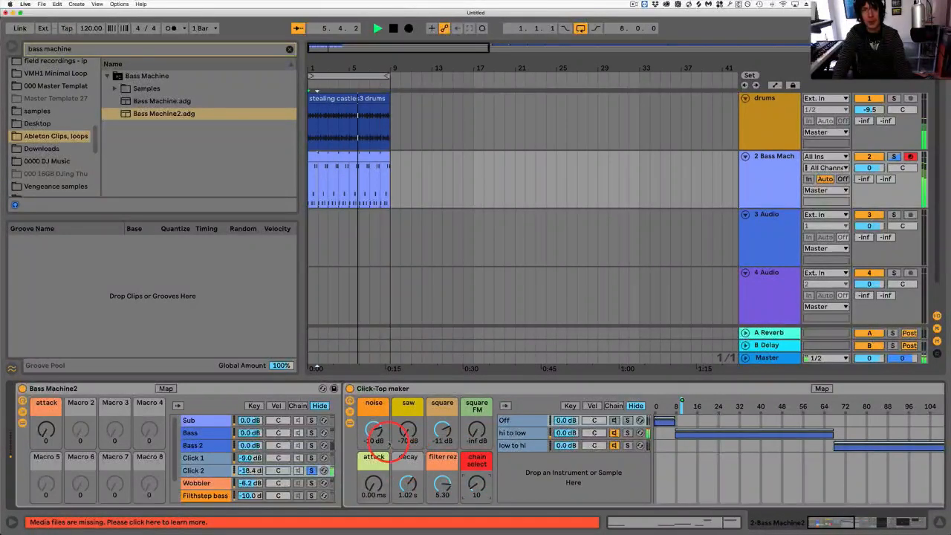
key(space)
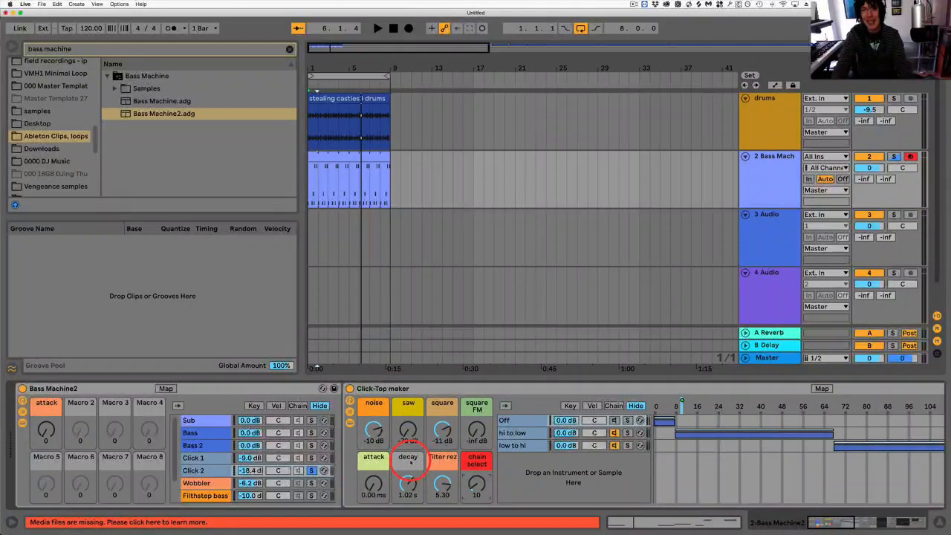
Try Click 2's decay macro at 1.88 s, and shorten it to 256 ms during playback.
click(406, 487)
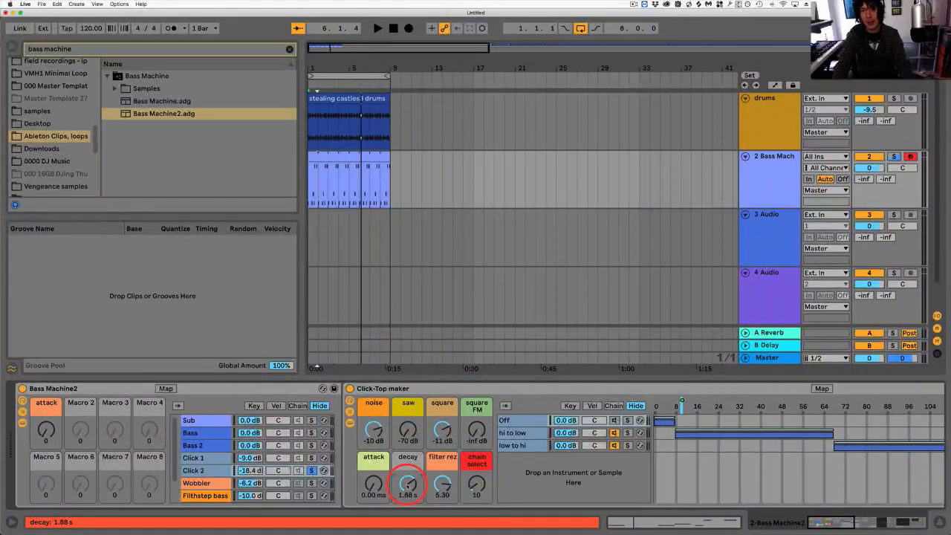
key(space)
mouse_move(408, 484)
mouse_down()
mouse_move(408, 505)
mouse_move(407, 475)
mouse_move(407, 486)
mouse_up()
key(space)
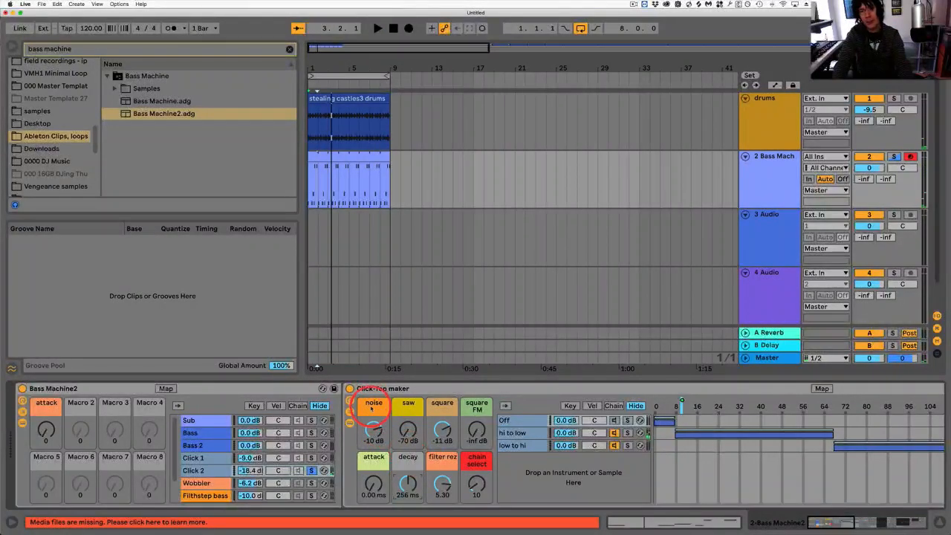
Set Click 2's filter rez to 3.41, and turn its square and noise macros down to -inf dB during playback.
drag(371, 408, 394, 414)
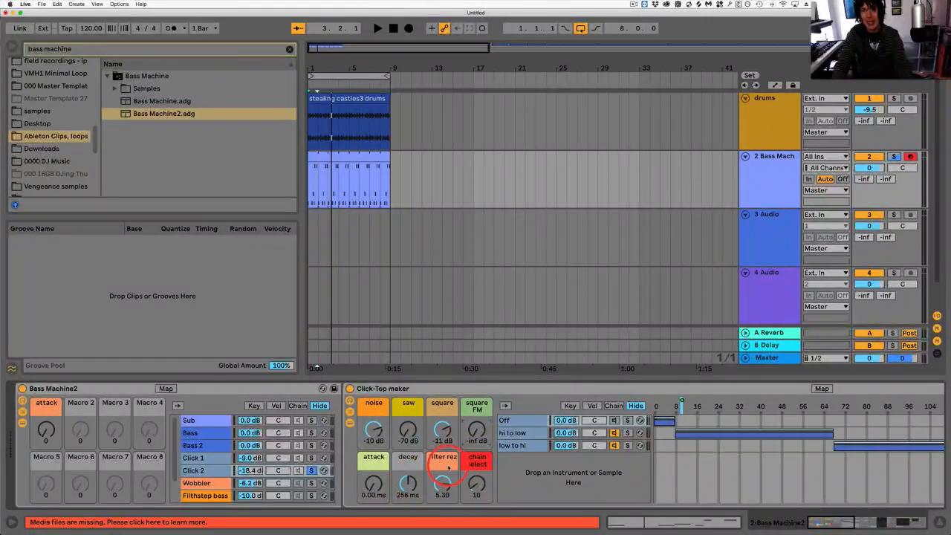
drag(448, 466, 443, 486)
key(space)
click(374, 429)
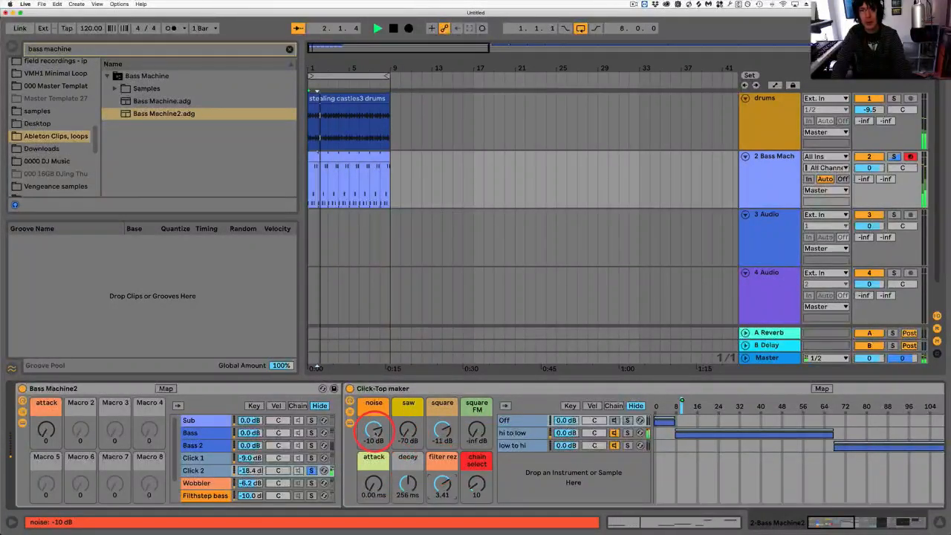
drag(442, 429, 445, 448)
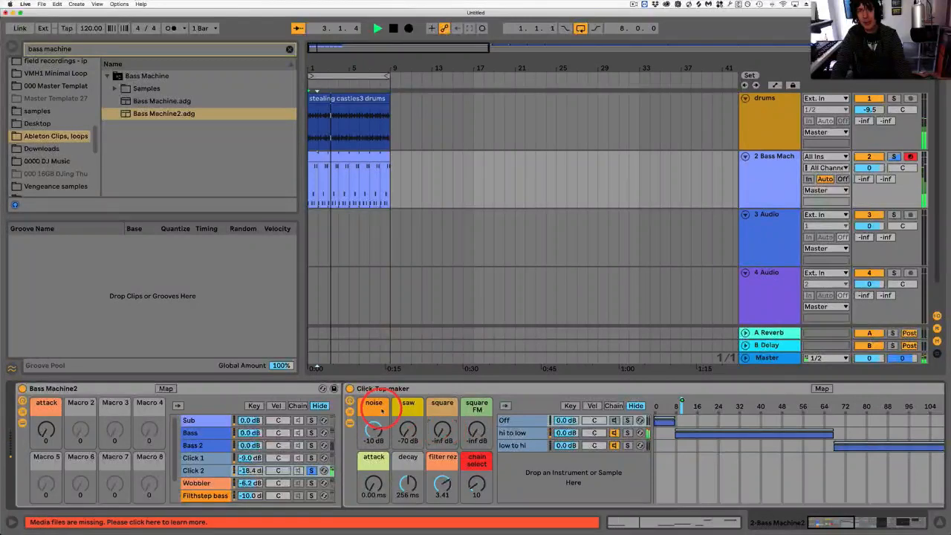
drag(375, 431, 374, 429)
double_click(371, 427)
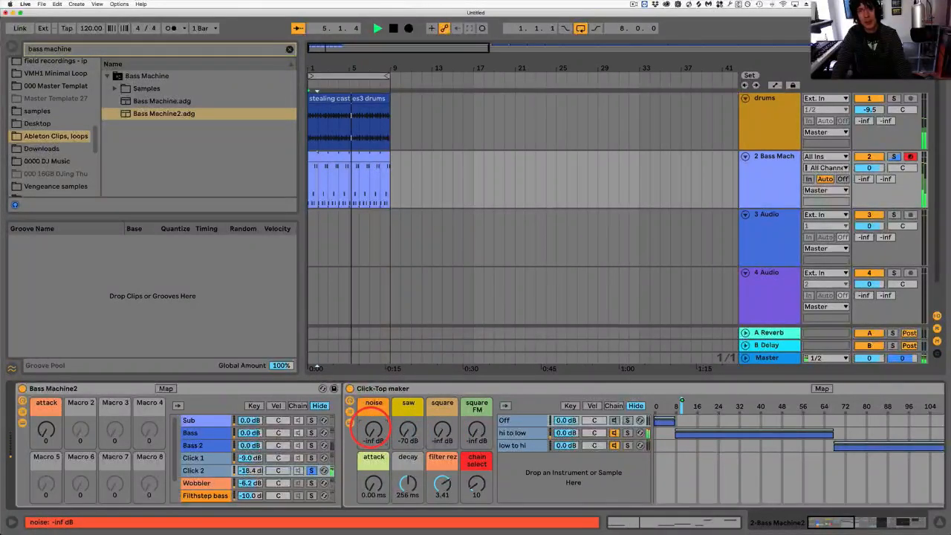
Audition Click 2's saw at -2.8 dB, replace it with square at 0.0 dB, and set the decay to 108 ms.
drag(407, 432, 408, 429)
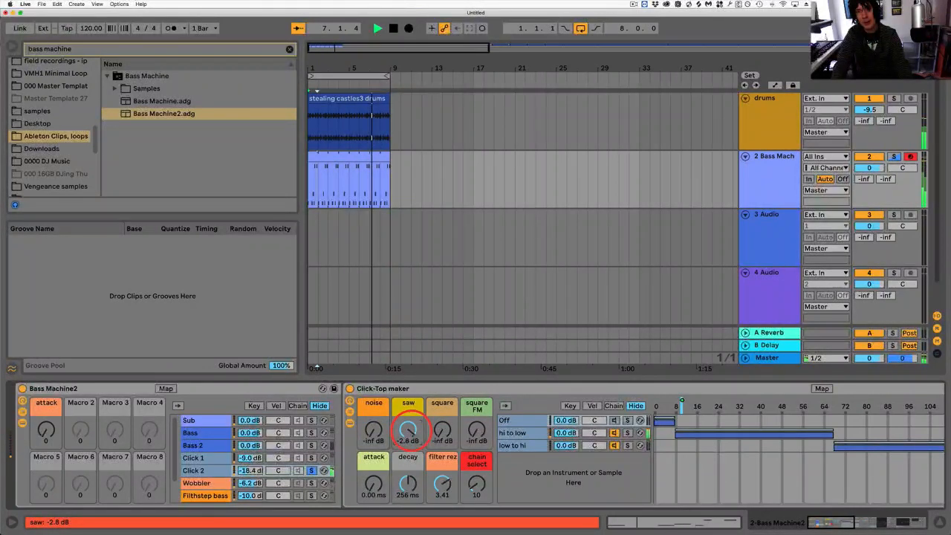
drag(408, 482, 408, 483)
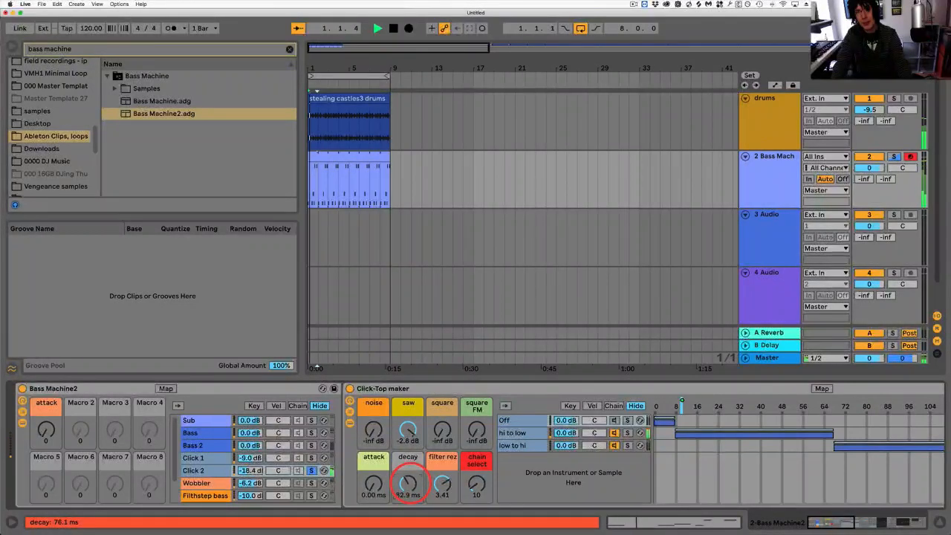
drag(407, 427, 442, 429)
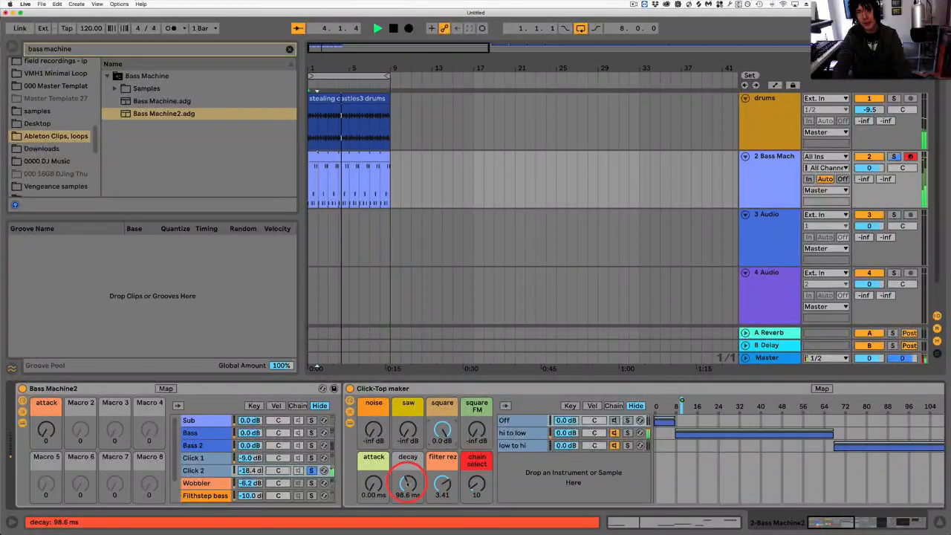
drag(407, 484, 407, 482)
Set Click 2's square FM to -42 dB, noise to -6.6 dB, filter rez to 0.41 and attack to 7.56 ms.
mouse_move(476, 431)
mouse_down()
mouse_move(476, 423)
mouse_move(476, 433)
mouse_up()
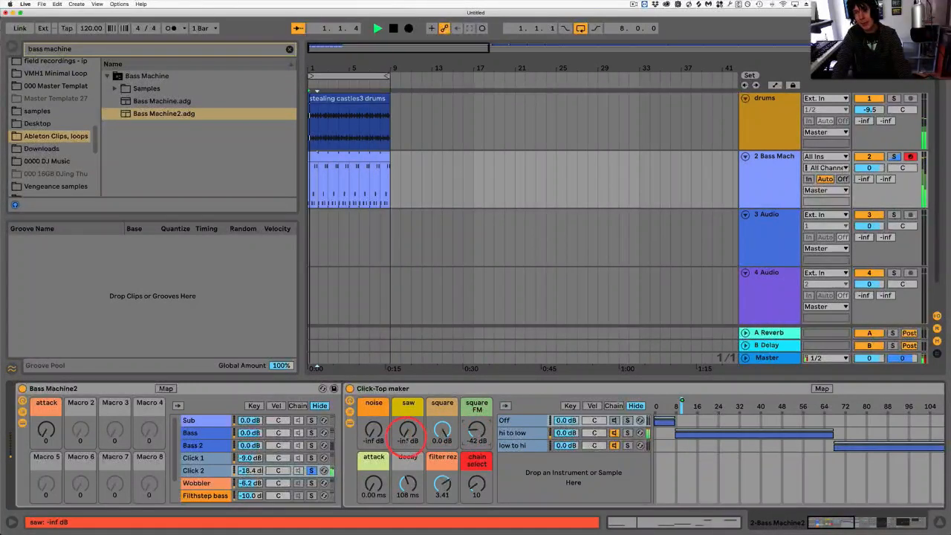
drag(373, 434, 373, 433)
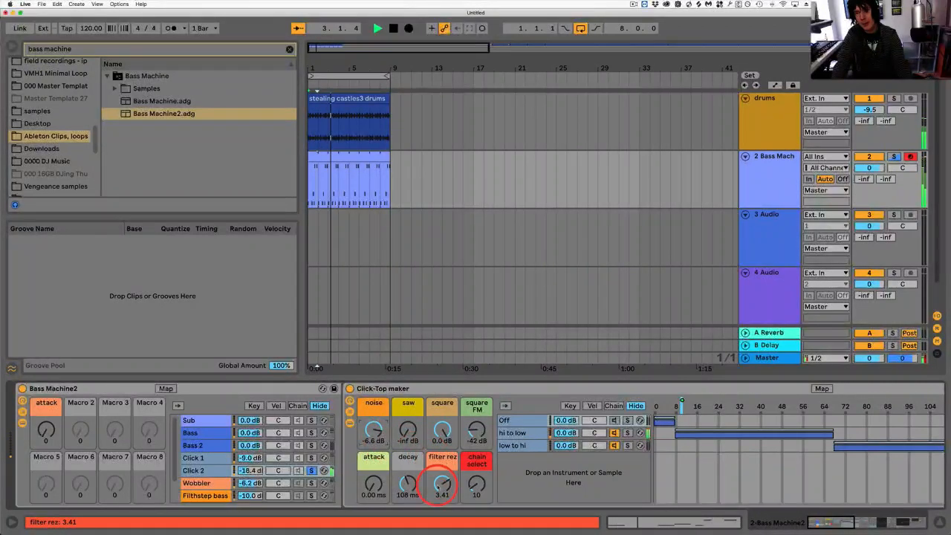
drag(441, 483, 441, 494)
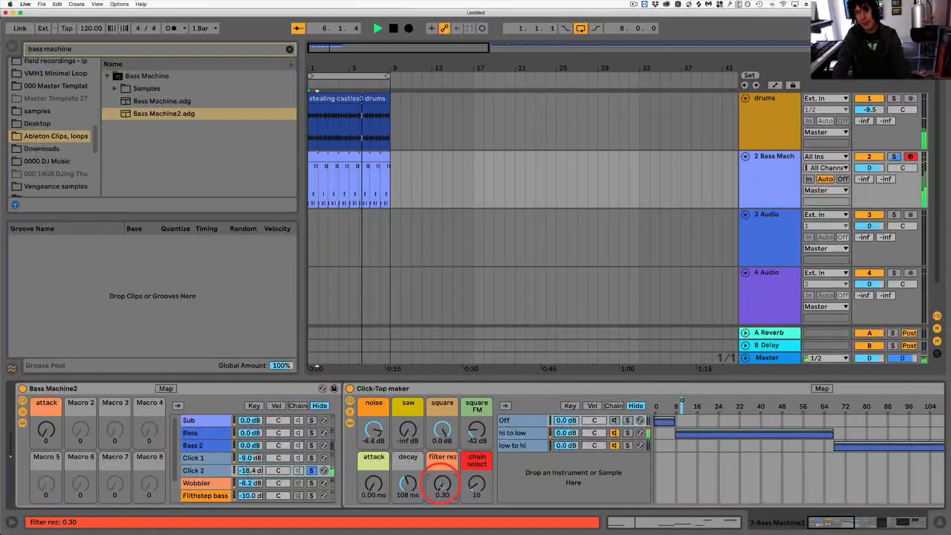
drag(439, 483, 442, 481)
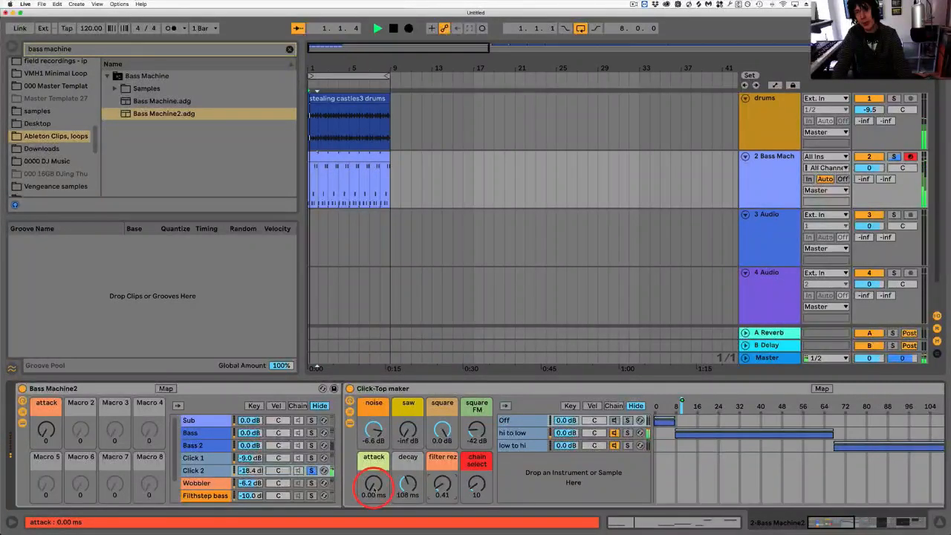
drag(373, 485, 372, 481)
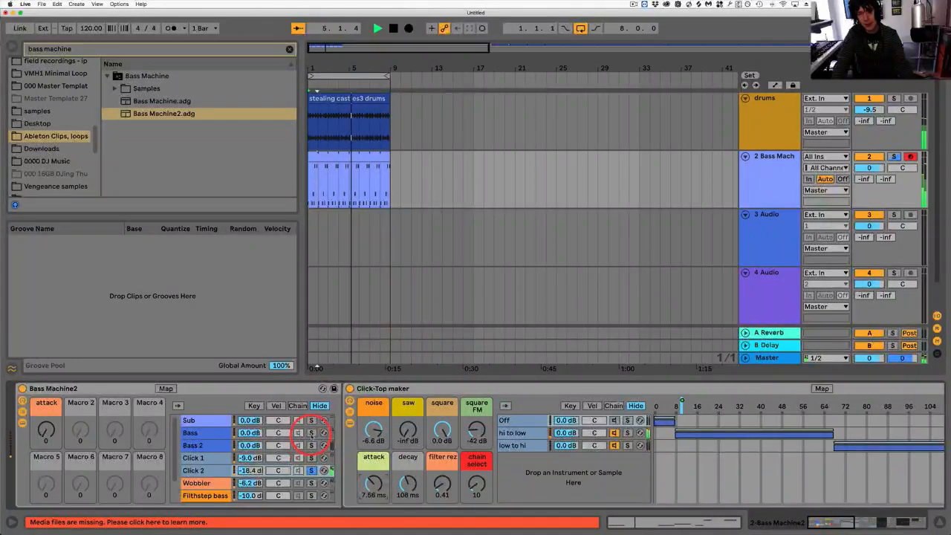
Solo the Bass chain alongside Click 2, and set Click 2's decay to 58.7 ms and its chain volume to -15.2 dB.
click(311, 433)
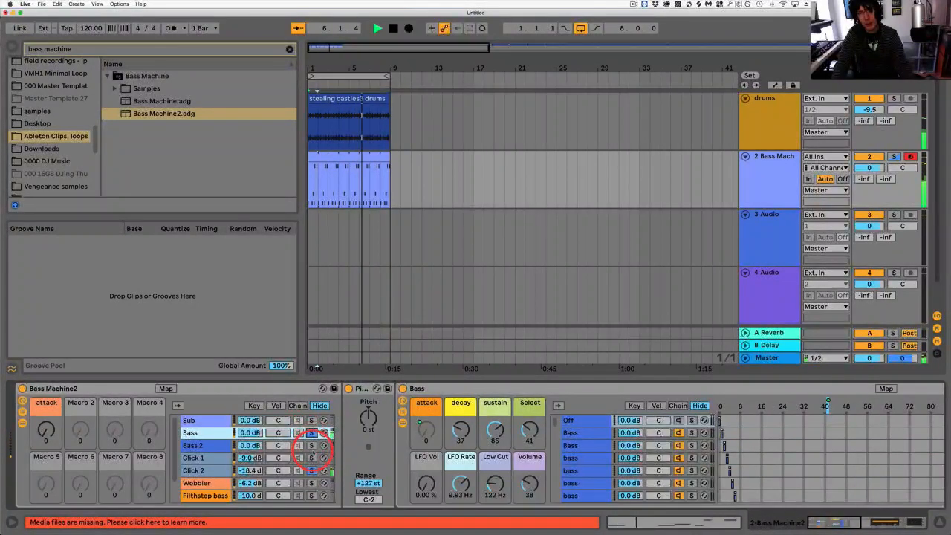
click(408, 474)
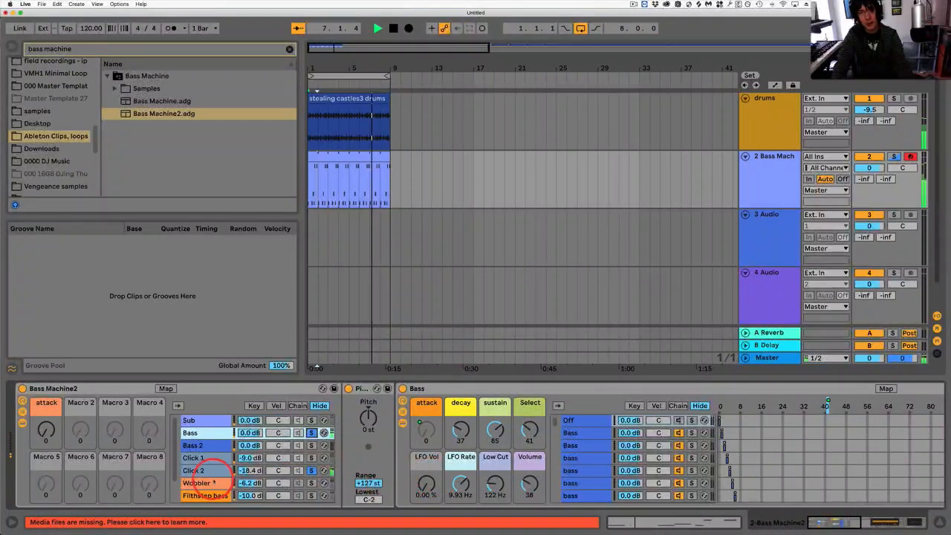
click(235, 471)
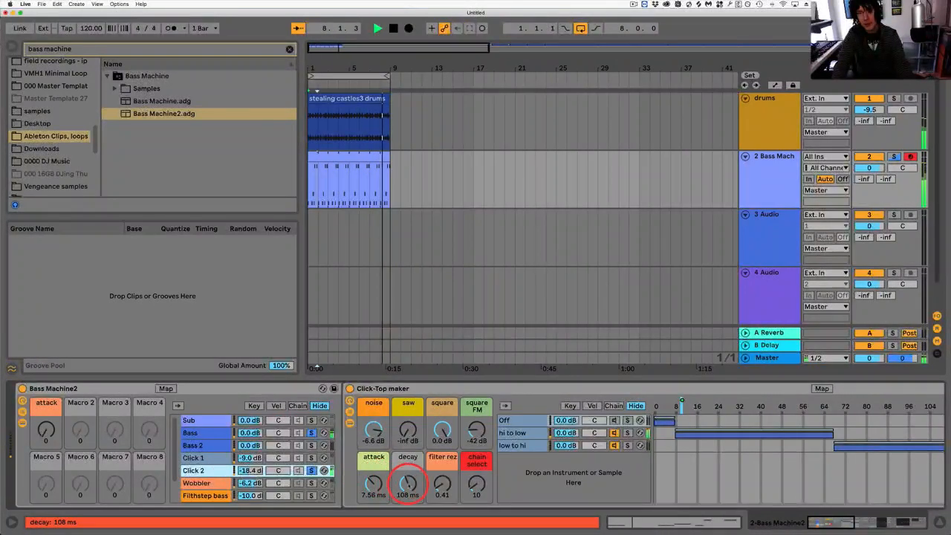
drag(408, 482, 408, 484)
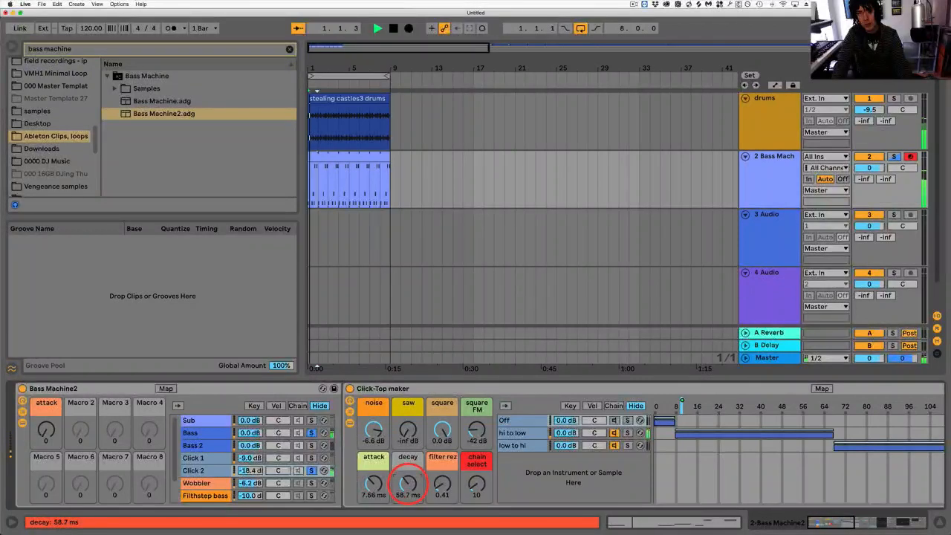
drag(249, 471, 250, 466)
Shorten Click 2's decay to 6.73 ms, and solo only the Click 2 chain.
click(441, 484)
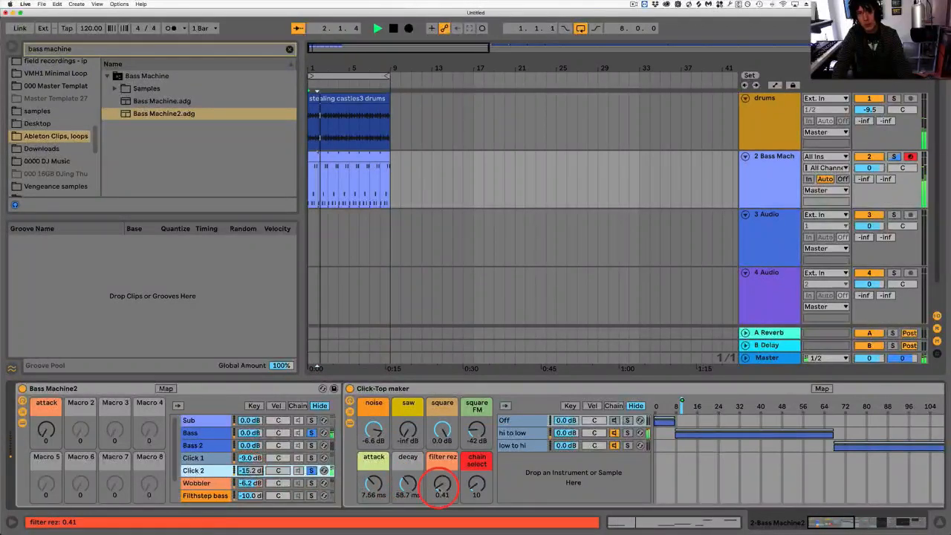
drag(407, 483, 408, 482)
click(311, 470)
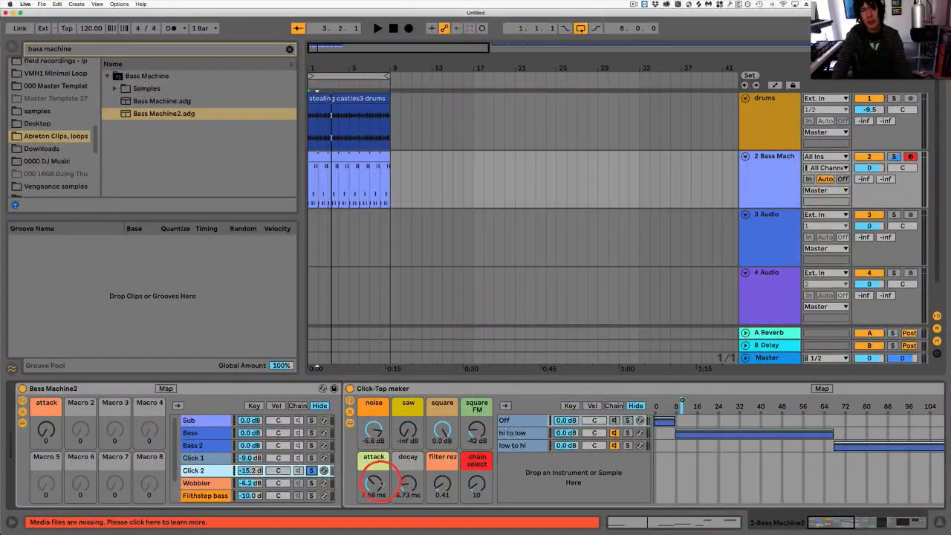
Reset Click 2's attack to 0.00 ms, switch its chain select to 98 for the low to hi chain, and start playback.
click(373, 482)
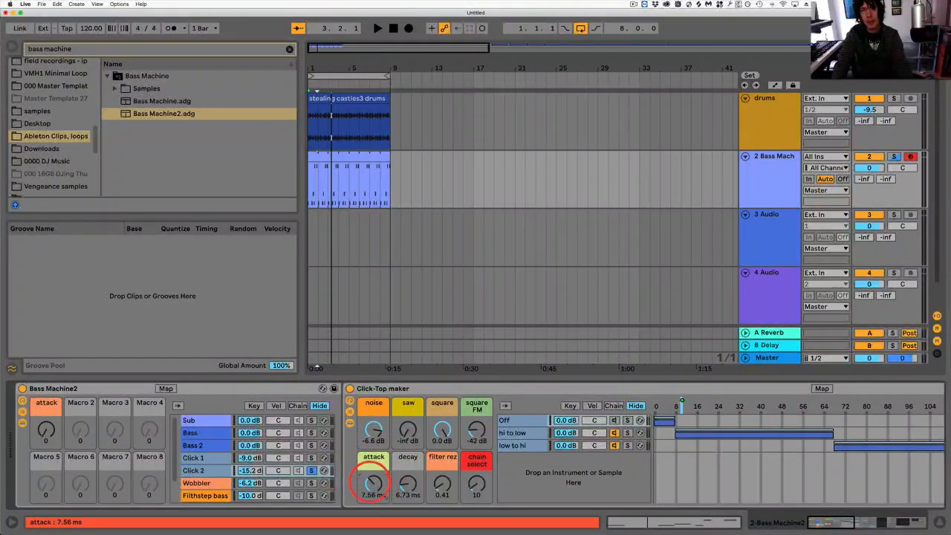
click(524, 444)
click(476, 484)
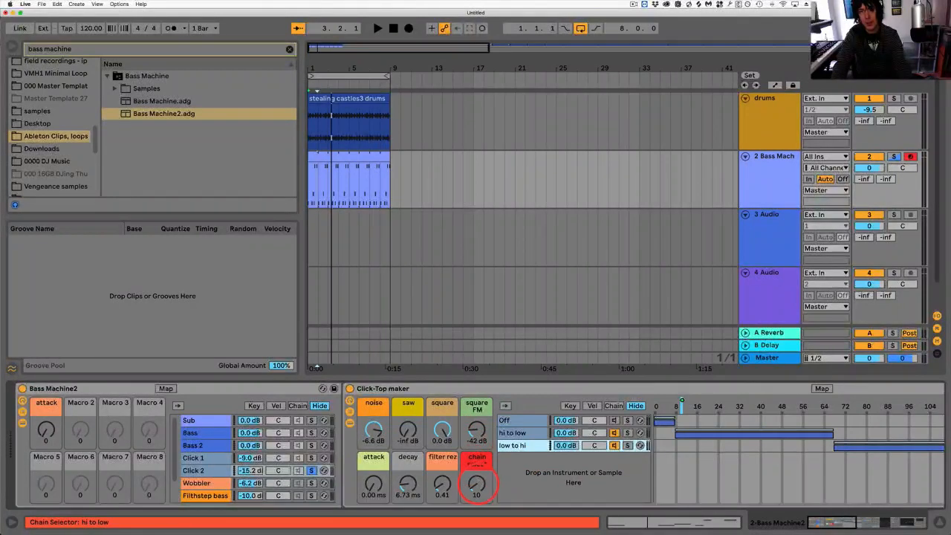
drag(476, 484, 476, 438)
key(space)
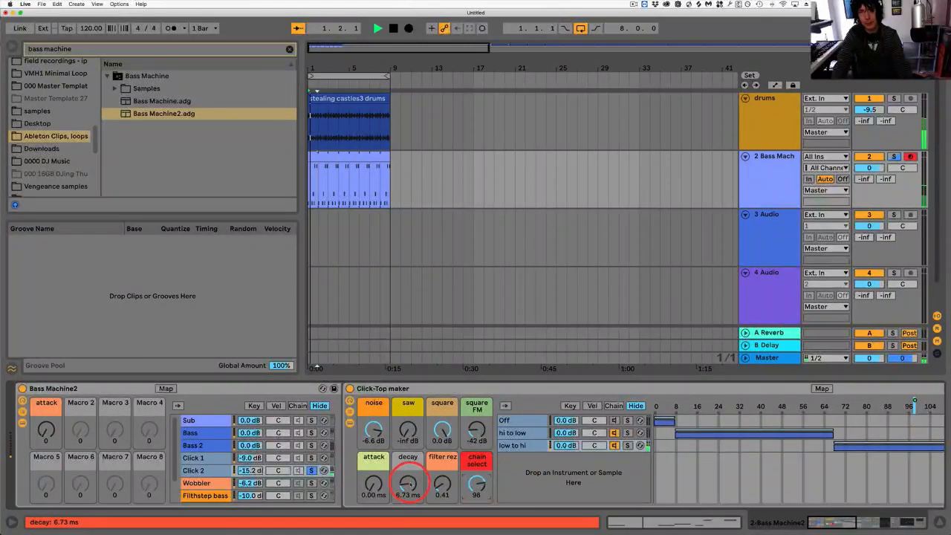
Set Click 2's noise to -4.4 dB, saw to -5.4 dB, square to -17 dB, decay to 197 ms and filter rez to 2.31.
drag(408, 488, 440, 484)
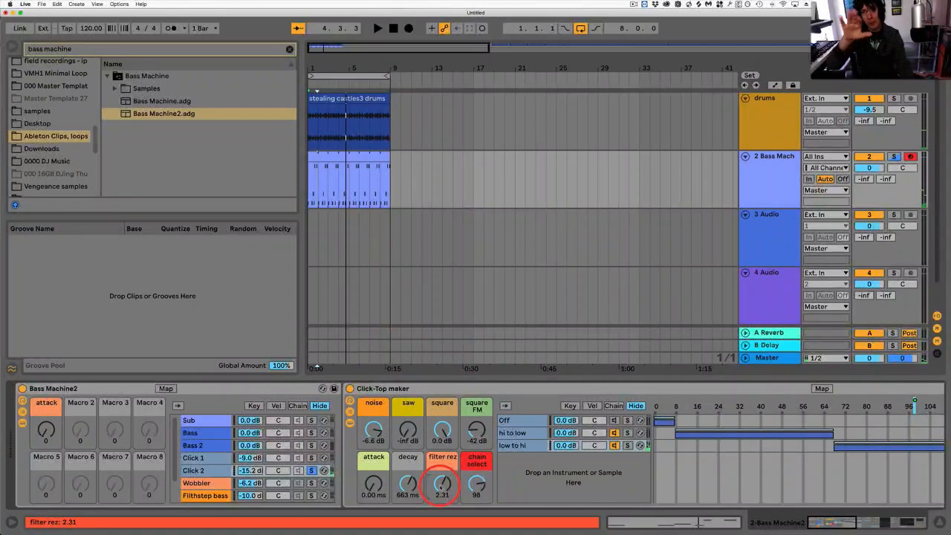
key(space)
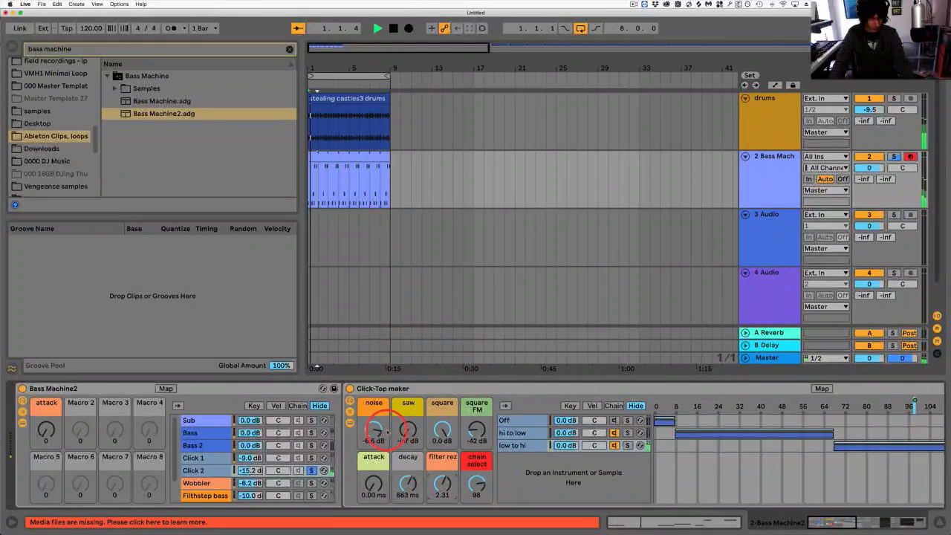
drag(374, 433, 442, 432)
drag(408, 479, 408, 485)
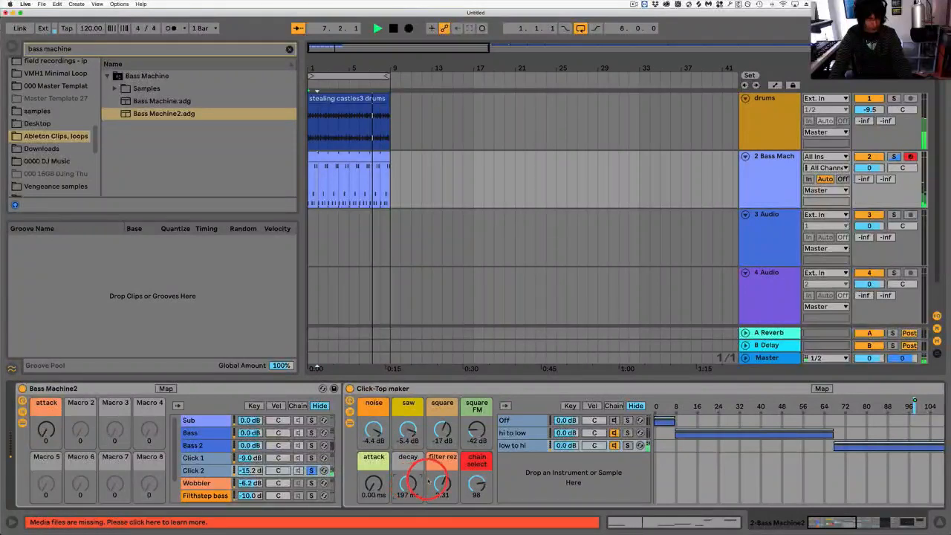
key(space)
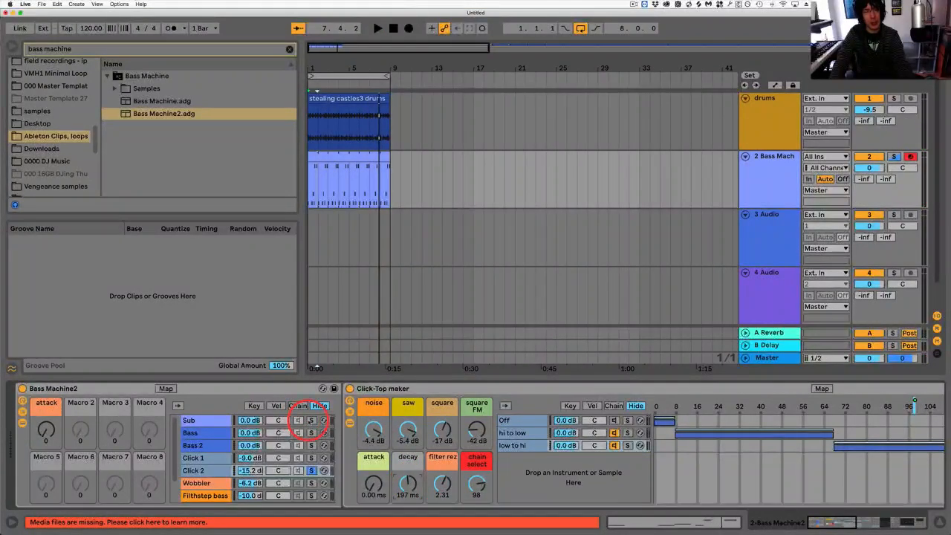
Solo the Sub chain alongside Click 2 and compare the playing loop with and without Click 2.
click(311, 419)
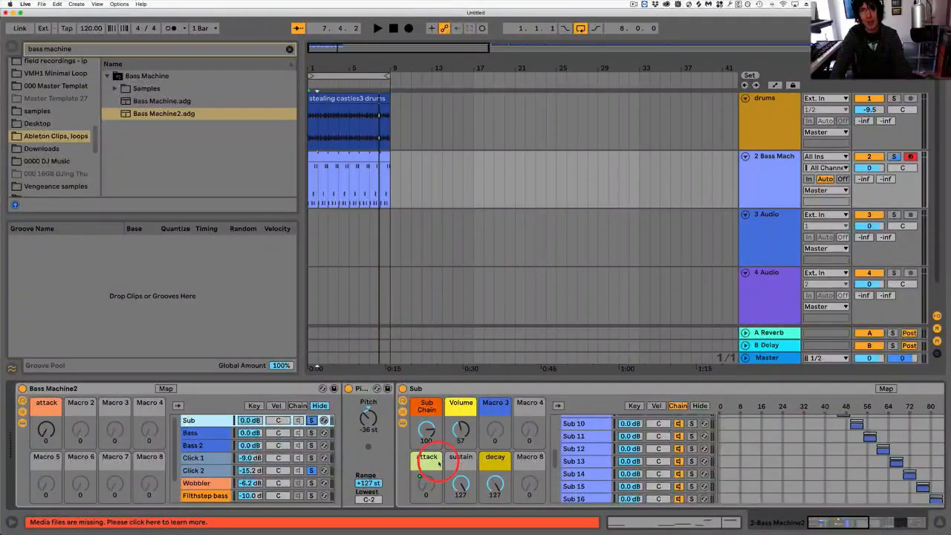
key(space)
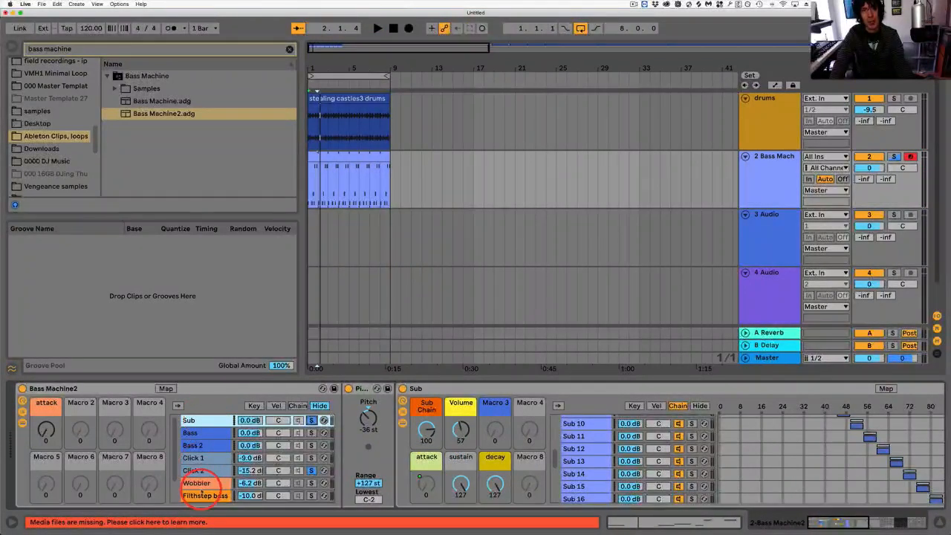
key(space)
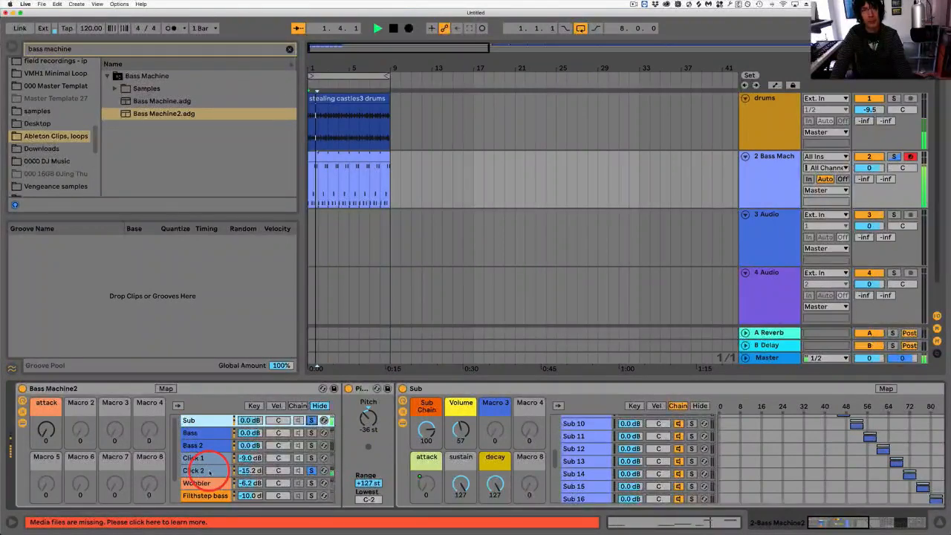
click(311, 470)
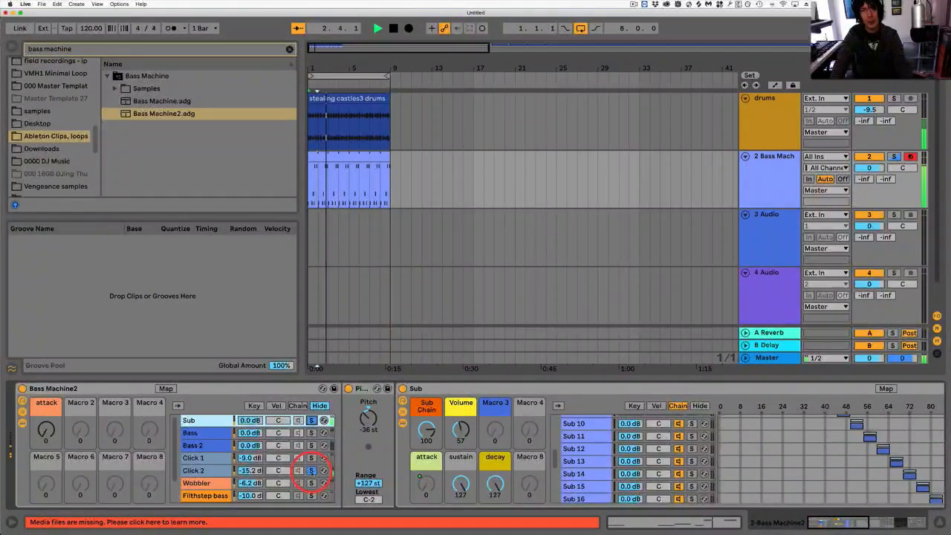
click(312, 470)
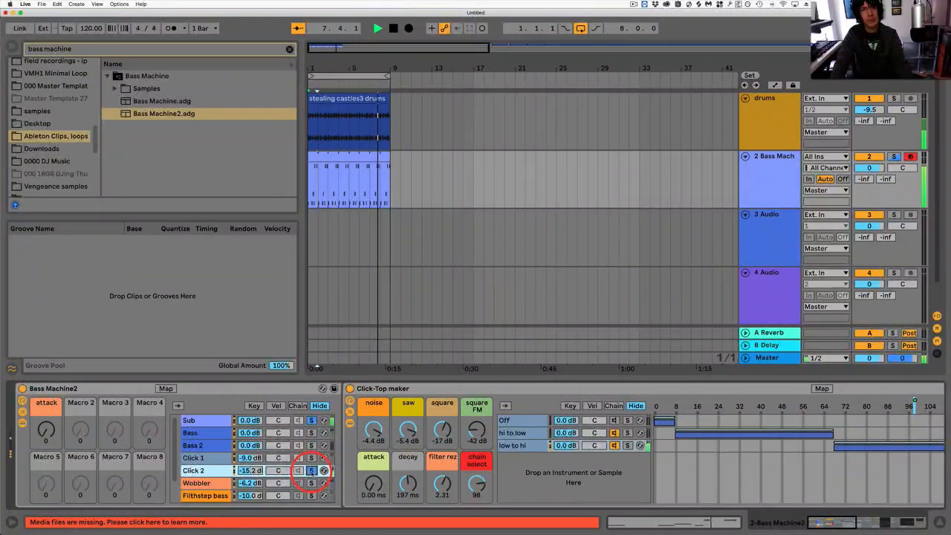
key(space)
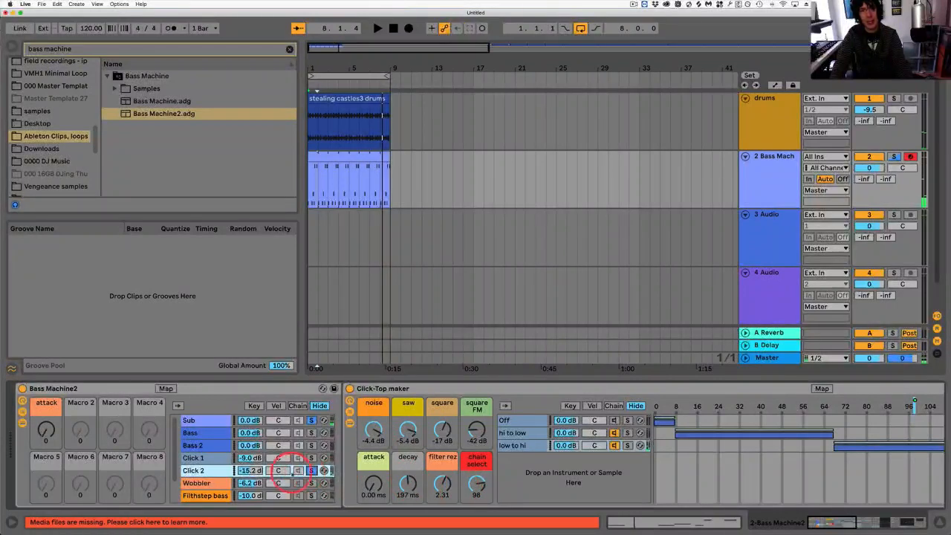
Switch Click 2's chain select to 0 (Off), and set its decay to 2.05 s and filter rez to 1.66 during playback.
double_click(476, 483)
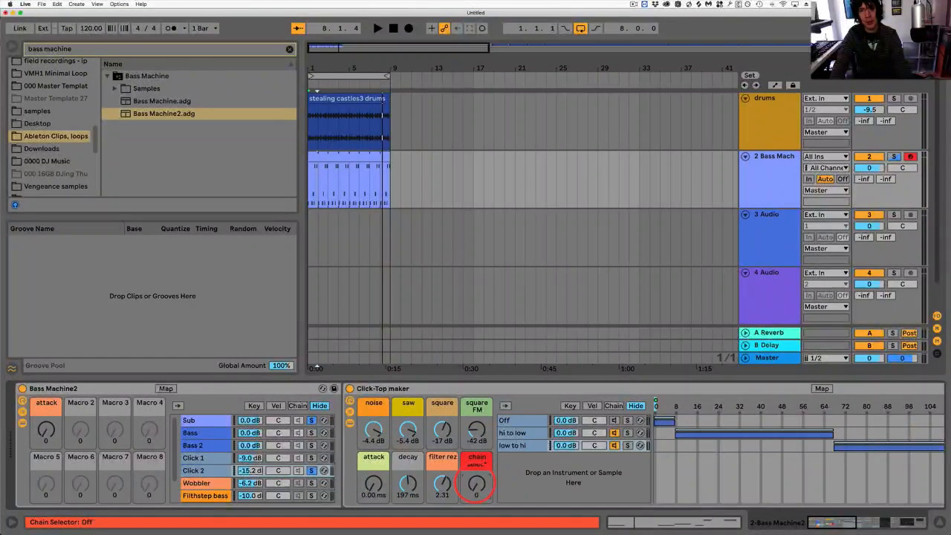
key(space)
drag(407, 492, 442, 489)
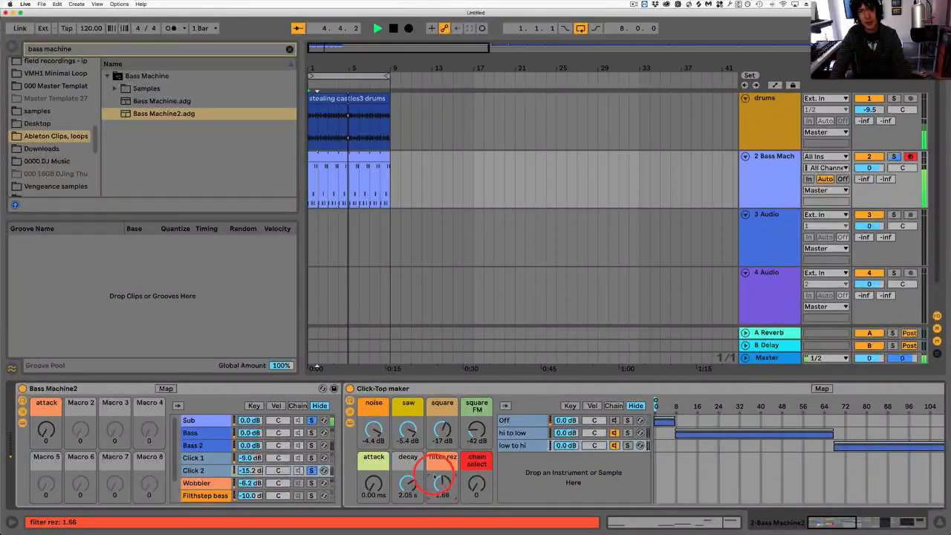
key(space)
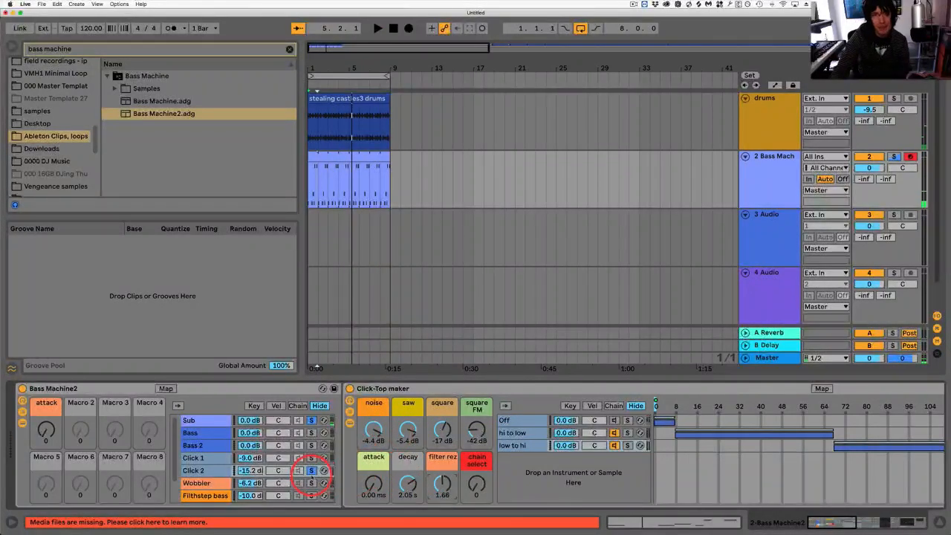
Clear the Sub and Click 2 solos, solo the Wobbler chain, and start playback.
click(311, 470)
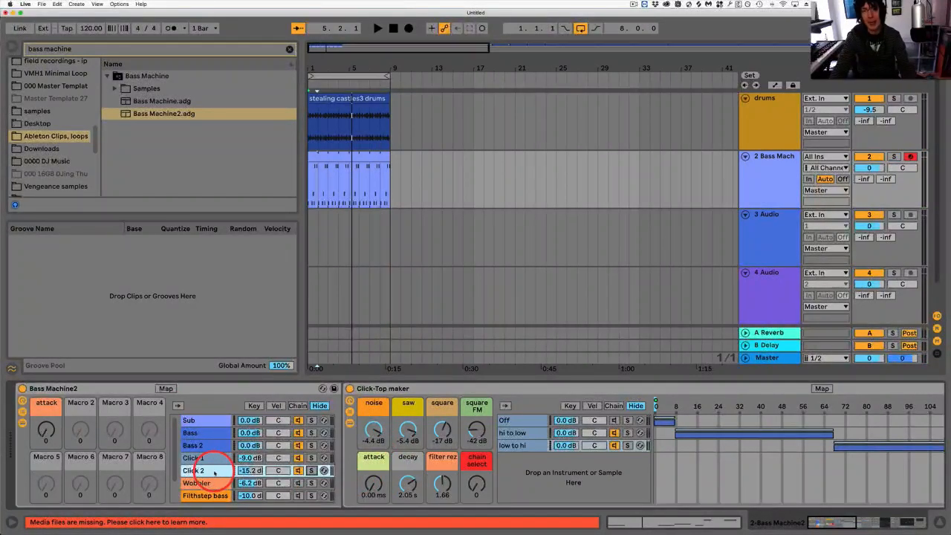
click(311, 483)
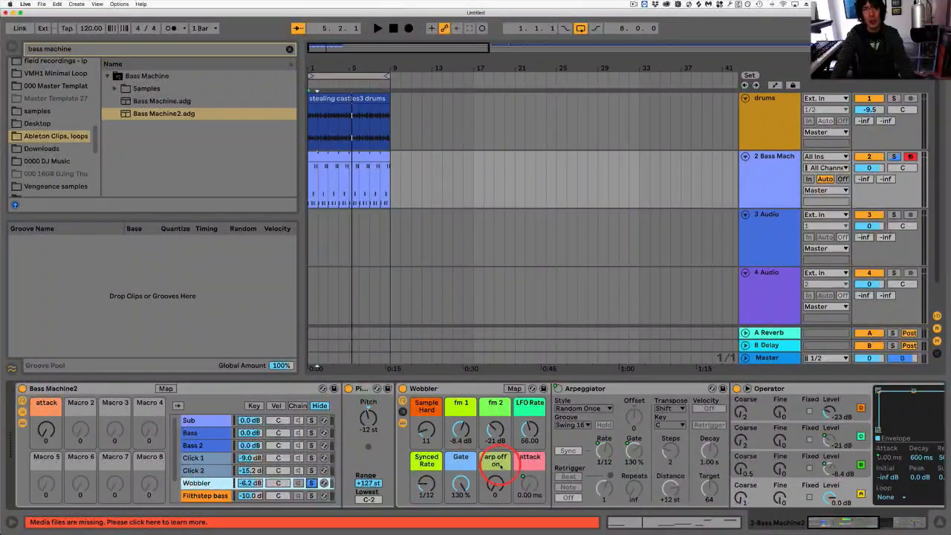
click(260, 390)
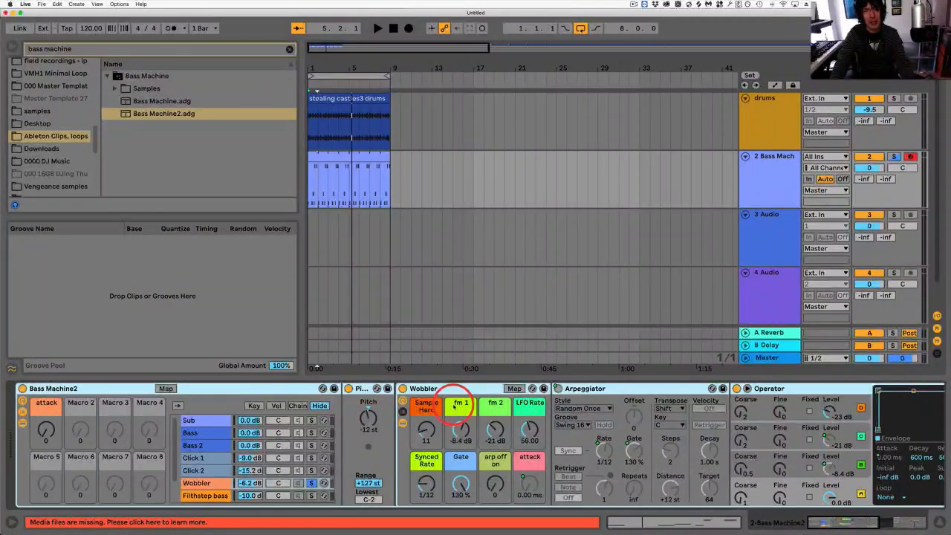
click(364, 237)
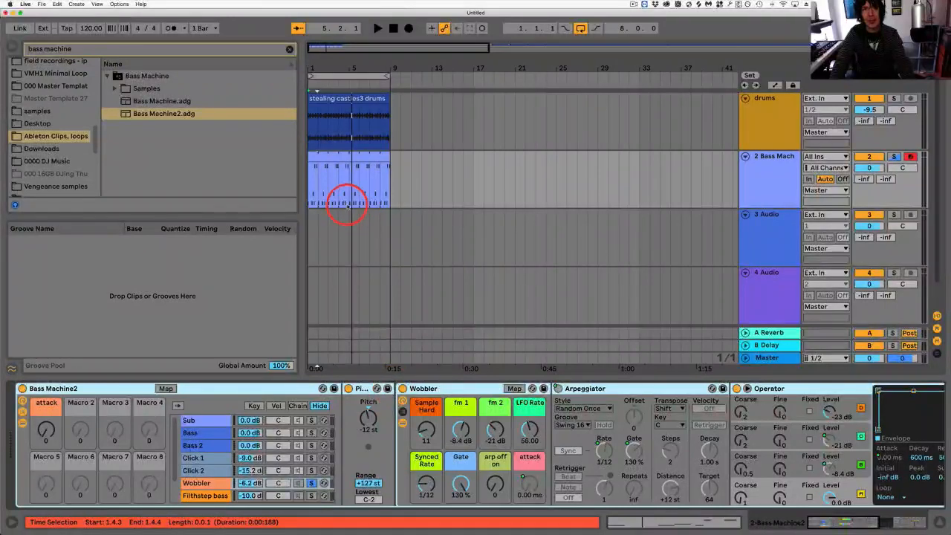
key(space)
Set the Wobbler's Sample Hard to 23, fm 1 to -7.4 dB and fm 2 to -15 dB, and raise its LFO rate.
click(422, 435)
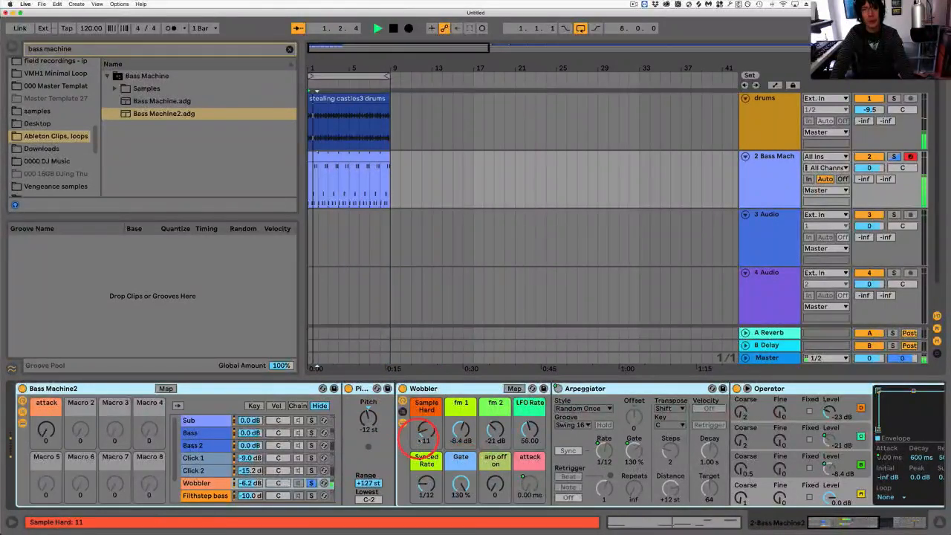
drag(424, 436, 529, 427)
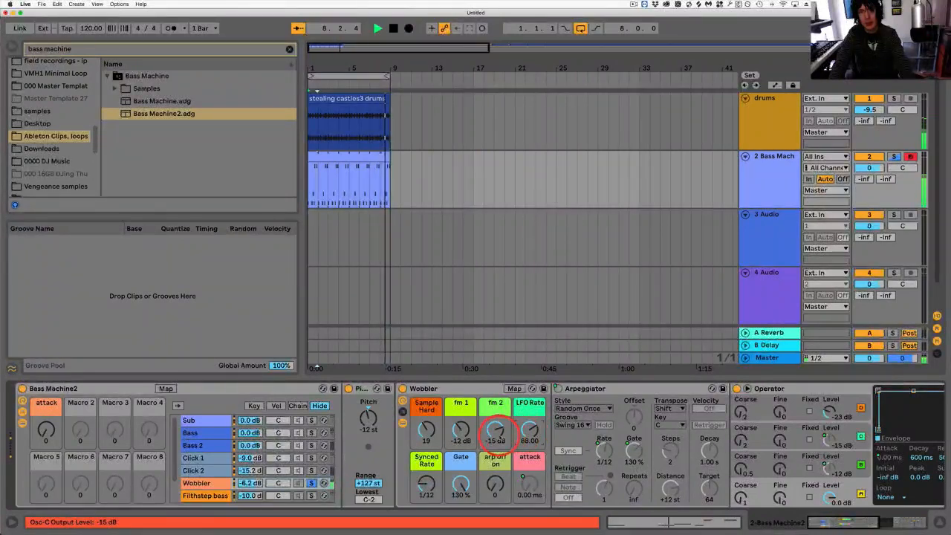
drag(460, 431, 429, 430)
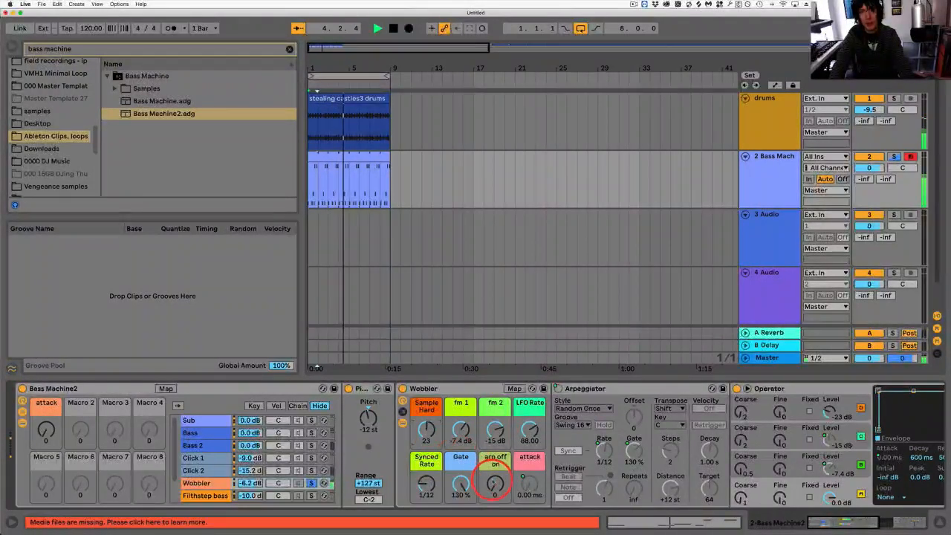
Turn on the Wobbler's arpeggiator with a 1/16 synced rate and 92% gate, and set the LFO rate to 119.
drag(493, 483, 494, 465)
drag(426, 487, 460, 480)
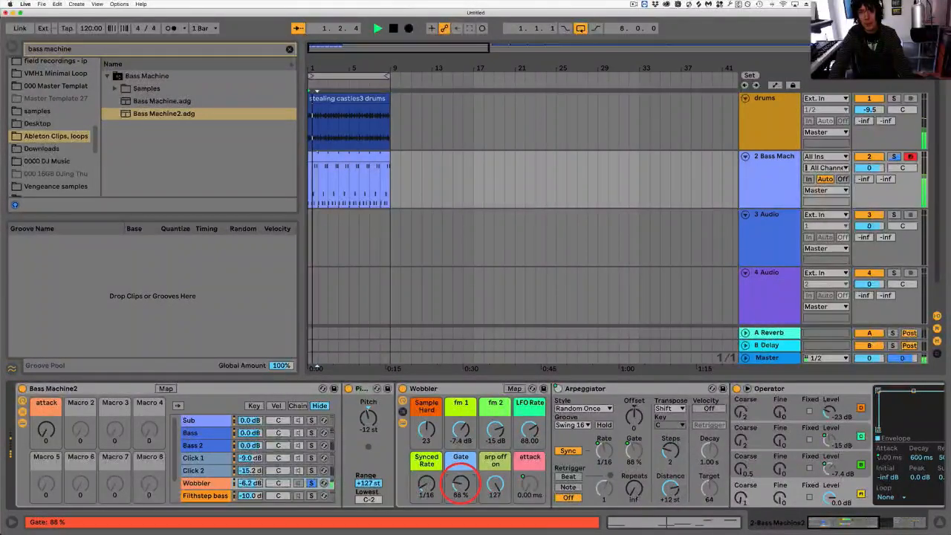
click(529, 429)
drag(529, 429, 529, 421)
Set the Wobbler's fm 1 to -12 dB, fm 2 to -23 dB and Sample Hard to 13, and stop playback.
click(460, 429)
drag(461, 429, 426, 432)
click(426, 429)
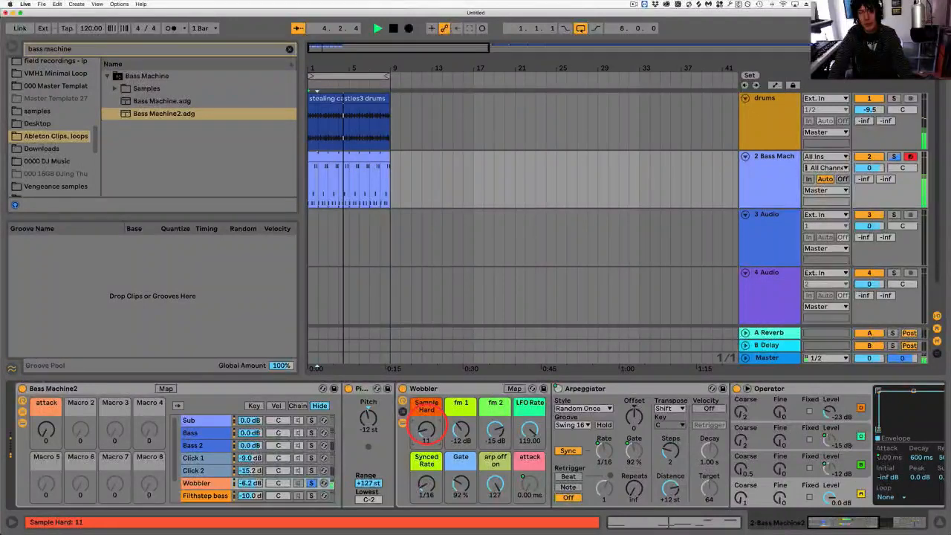
click(495, 430)
drag(495, 429, 495, 435)
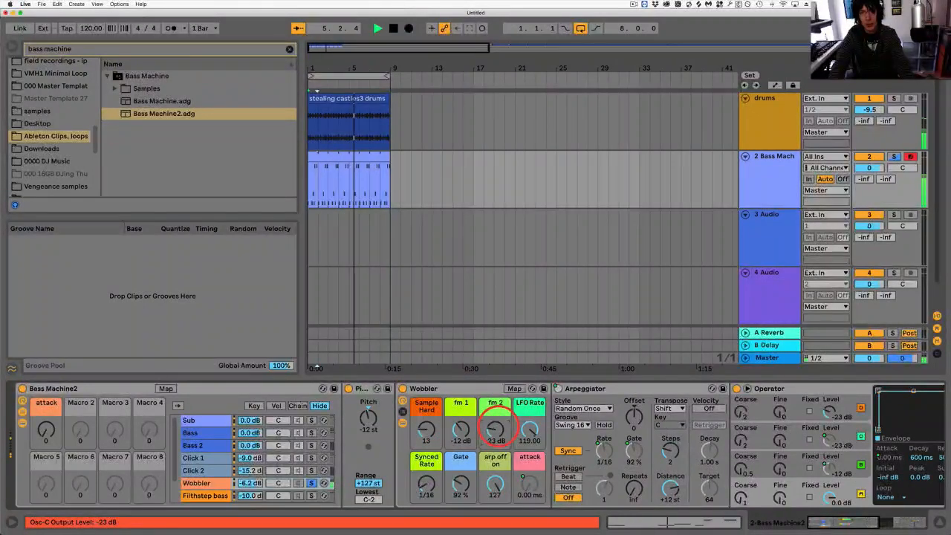
click(412, 428)
click(425, 429)
key(space)
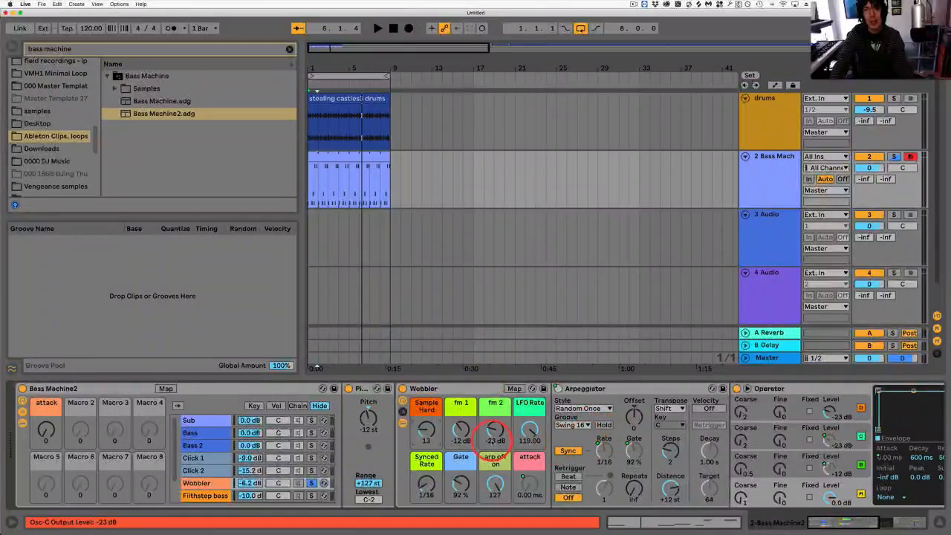
click(346, 157)
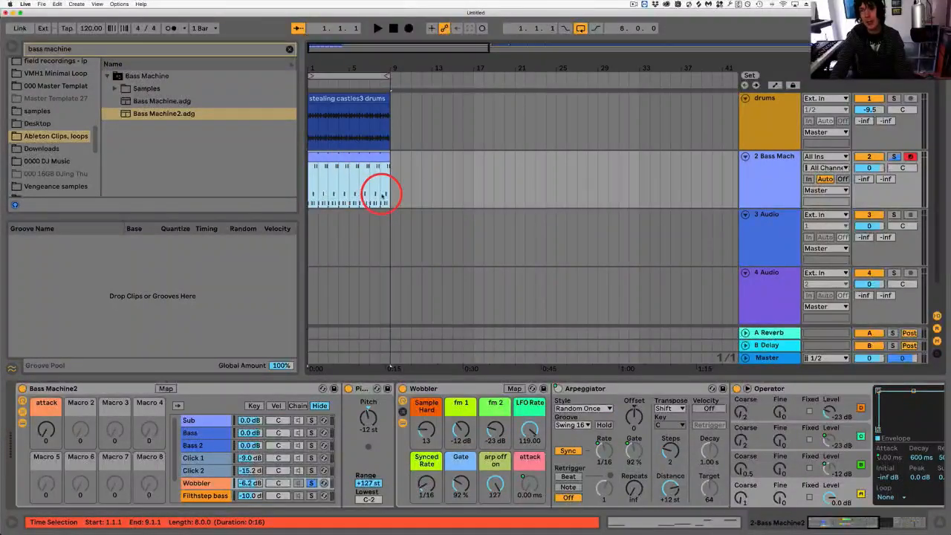
click(445, 388)
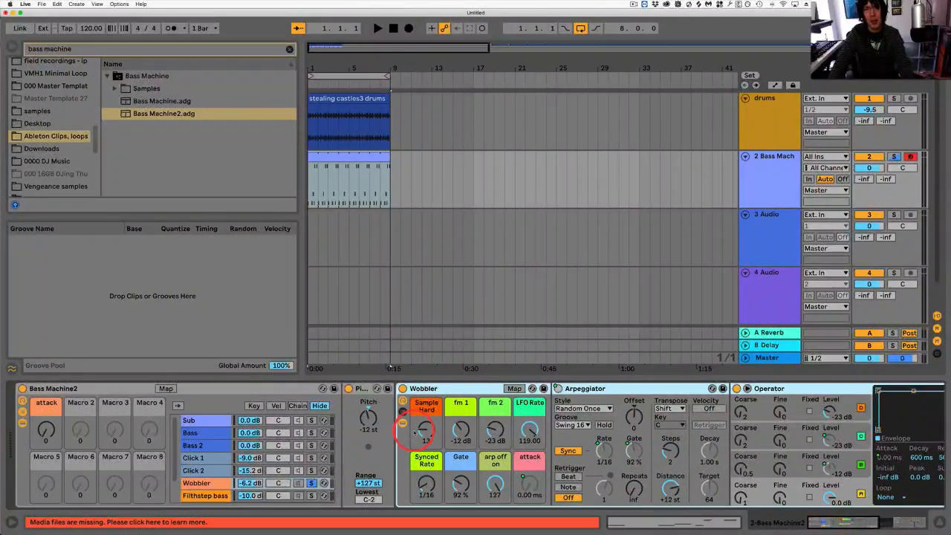
click(427, 431)
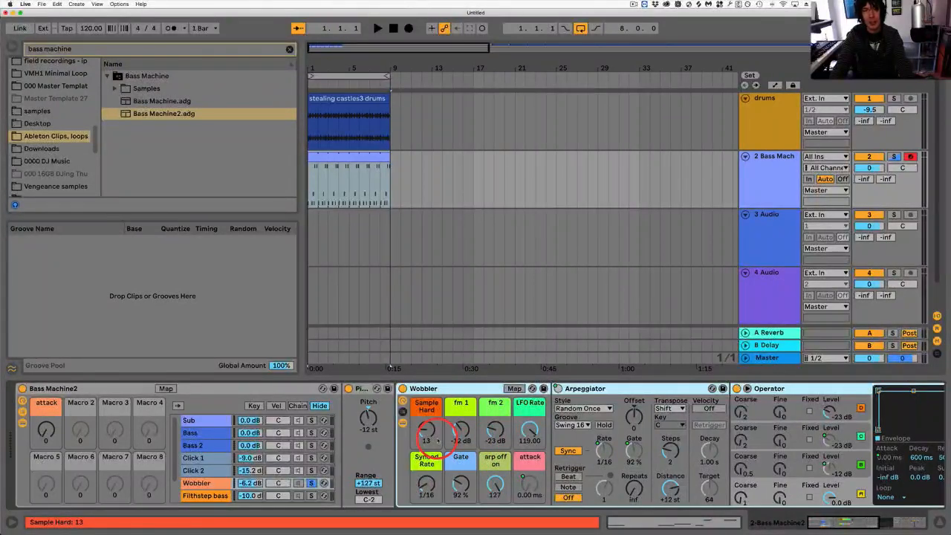
Clear the Wobbler solo, solo the Filthstep bass chain, and start playback.
click(298, 496)
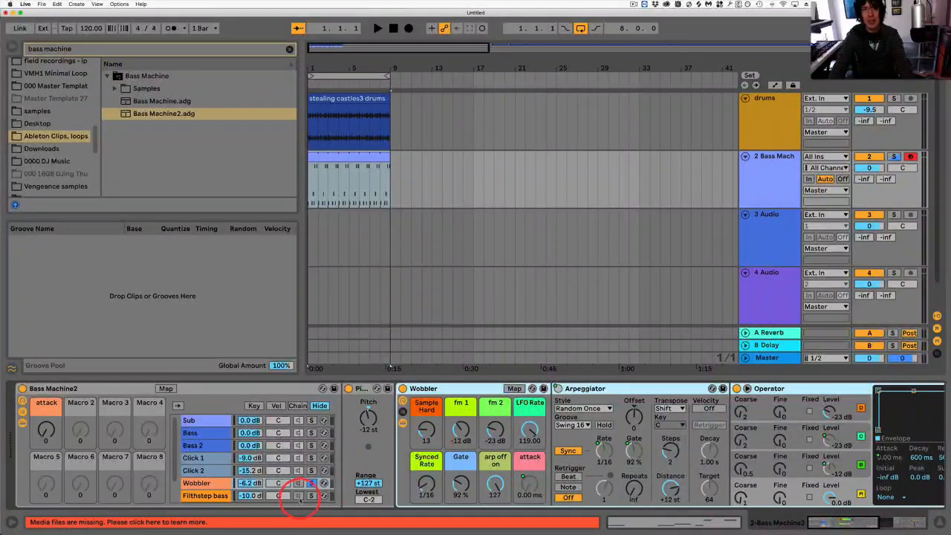
click(311, 483)
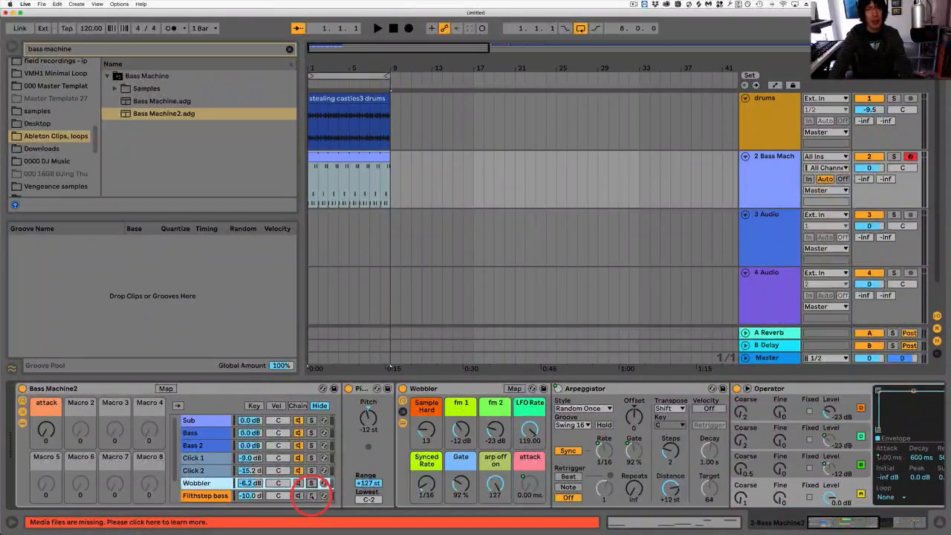
click(311, 496)
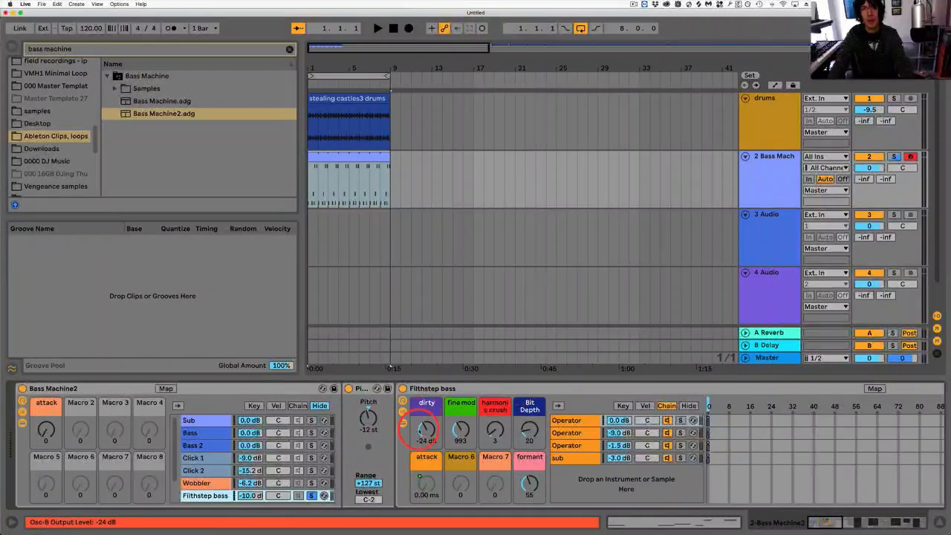
key(space)
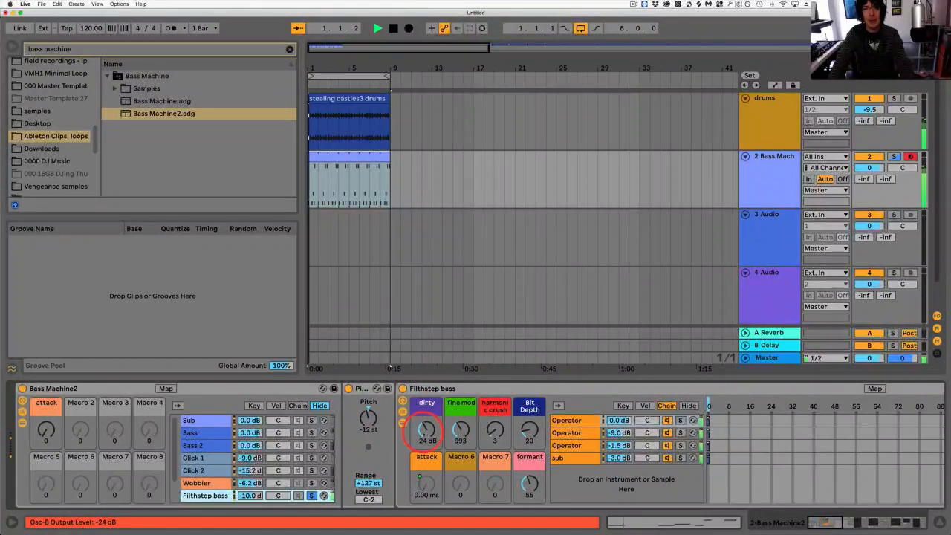
Set Filthstep bass's dirty to -23 dB, fine mod to 986, harmonic crush to 44, Bit Depth to 87 and formant to 80.
drag(427, 432, 428, 426)
drag(529, 432, 529, 431)
drag(528, 482, 529, 483)
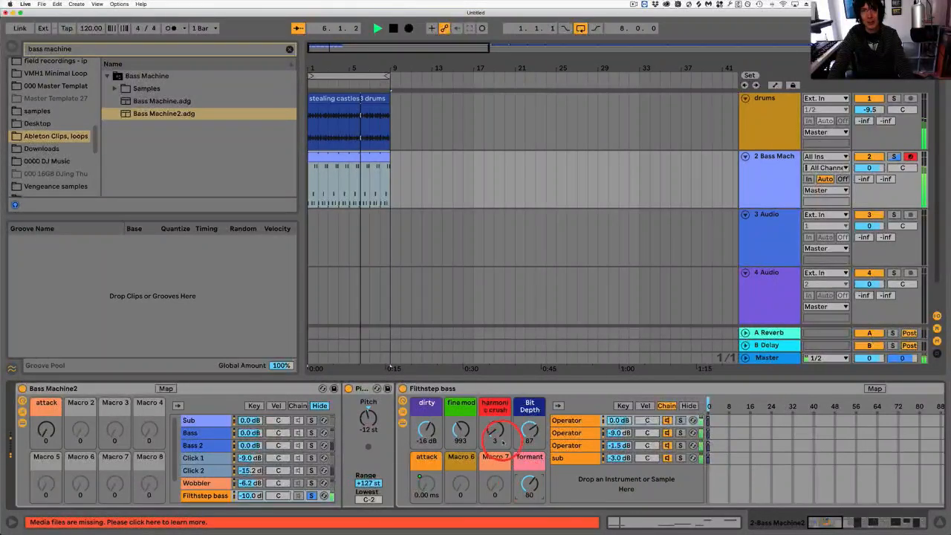
drag(495, 429, 426, 420)
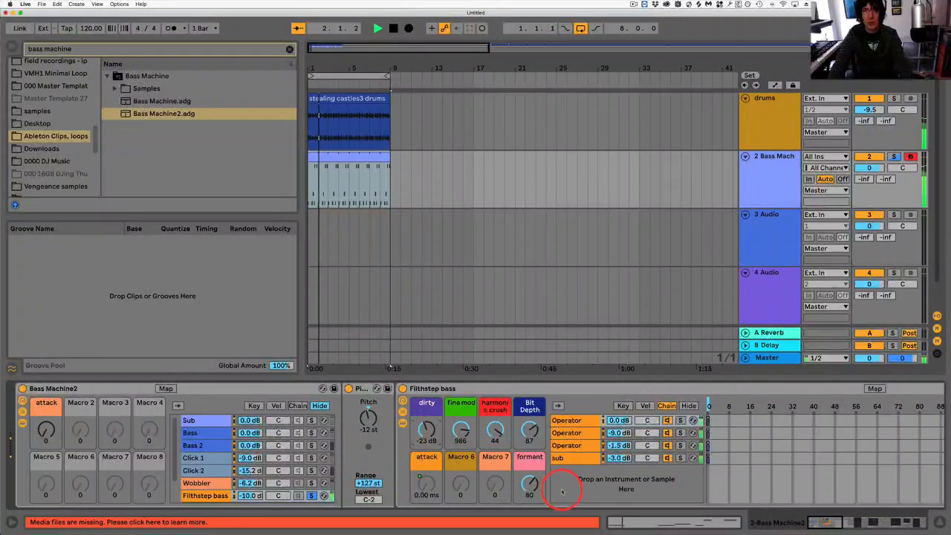
Set Filthstep bass's formant to 49, Bit Depth to 90, harmonic crush to 5, dirty to -18 dB and fine mod to 995.
drag(529, 481, 529, 468)
drag(530, 430, 496, 457)
click(495, 429)
drag(465, 428, 426, 425)
click(426, 430)
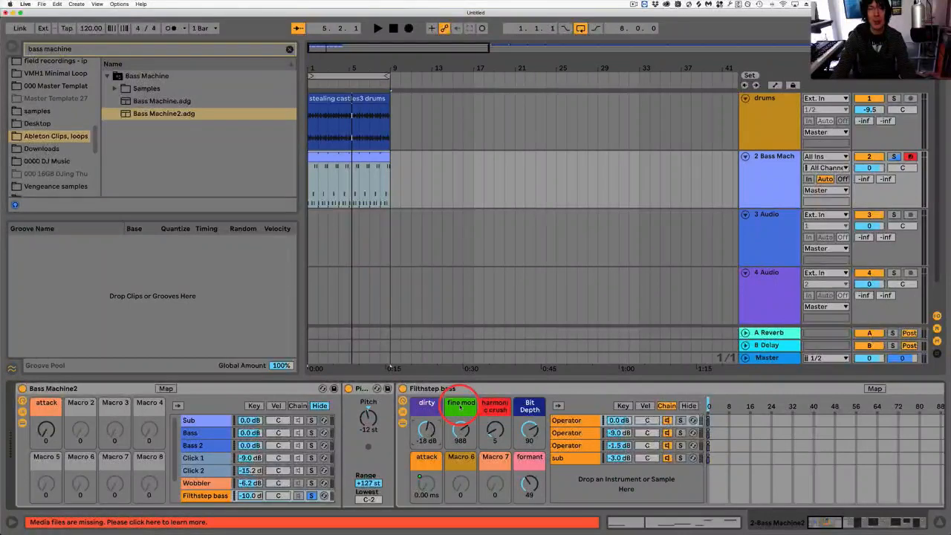
click(460, 431)
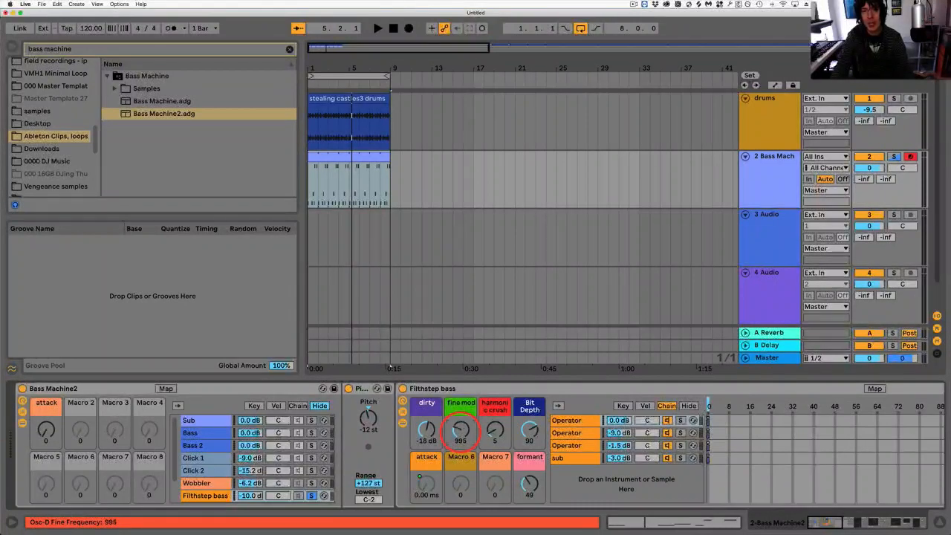
Set Filthstep bass's formant to 22, fine mod to 997 and Bit Depth to 73, playing the loop briefly to audition the sound.
mouse_move(529, 488)
mouse_down()
mouse_move(526, 475)
mouse_move(526, 483)
mouse_up()
key(space)
key(space)
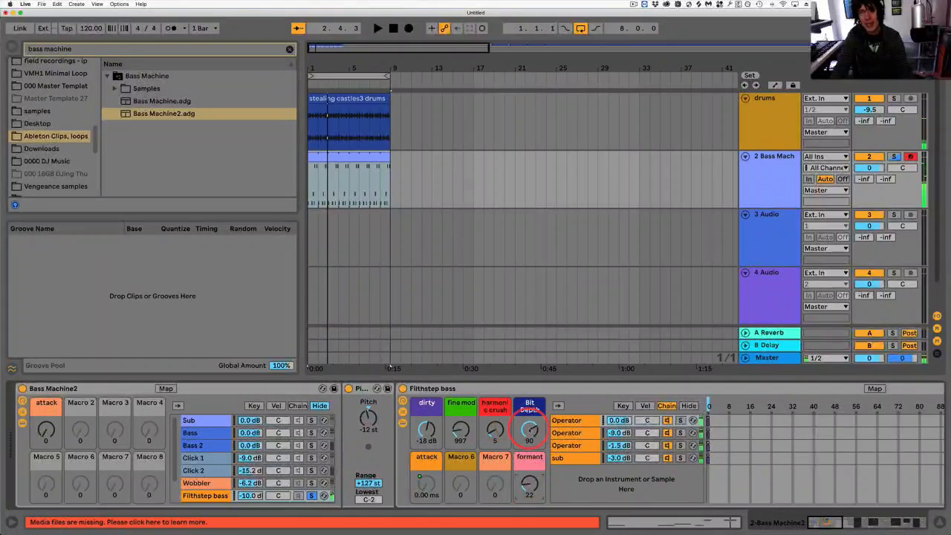
drag(529, 429, 529, 426)
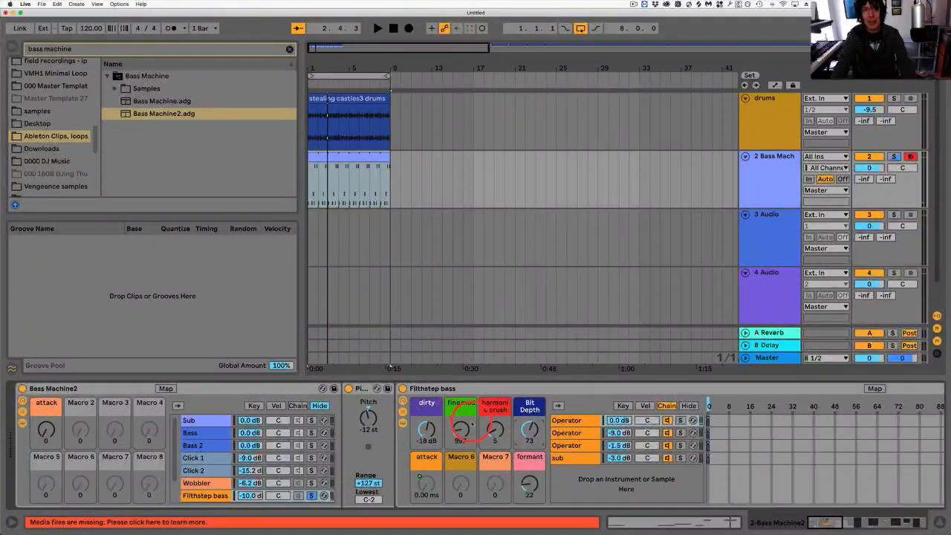
drag(462, 428, 476, 437)
Open the bass clip on the Bass Mach track to view its MIDI notes.
click(374, 275)
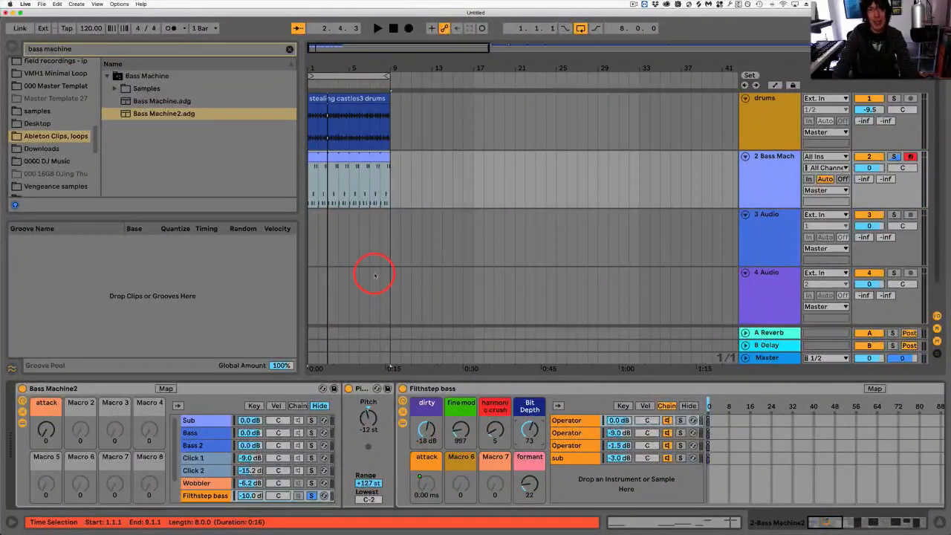
double_click(361, 157)
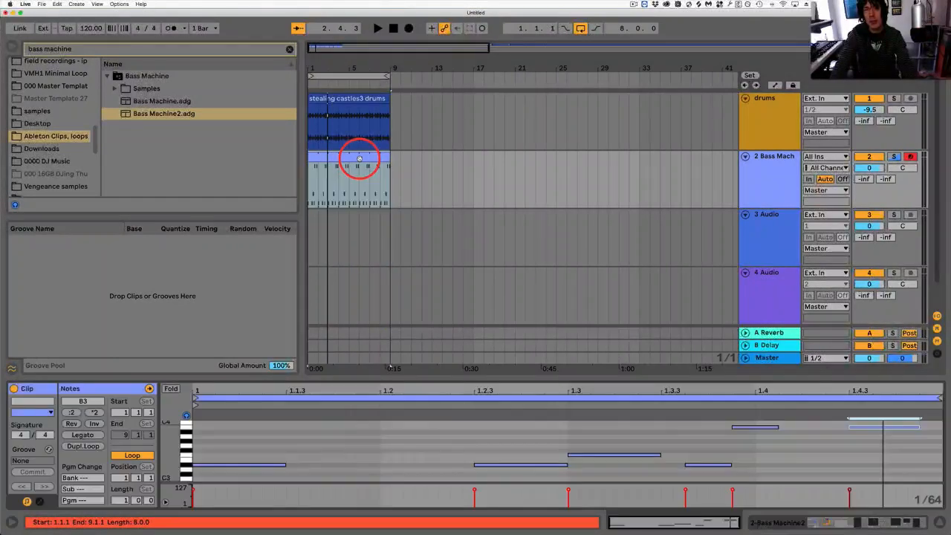
click(513, 316)
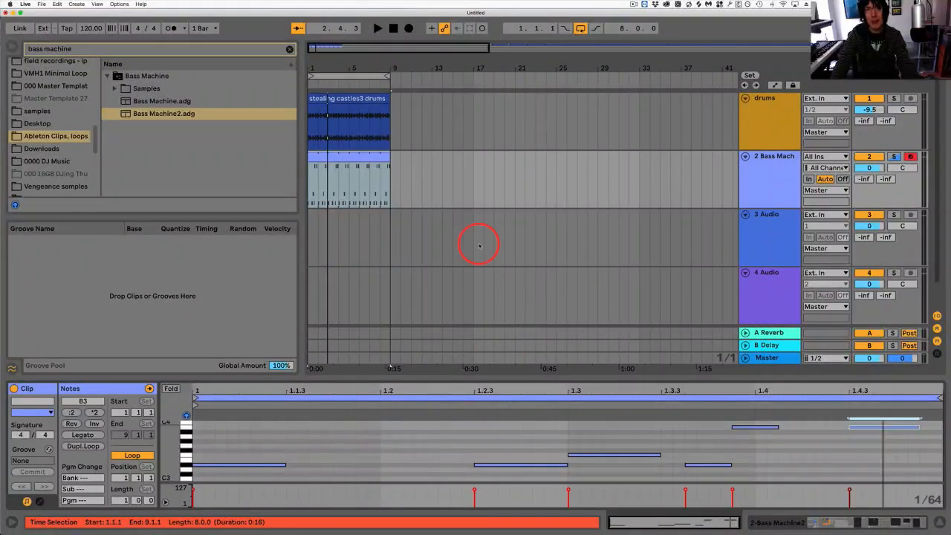
Return to the Bass Mach track's devices, clear the Filthstep bass solo and select the whole Bass Machine2 rack.
click(778, 162)
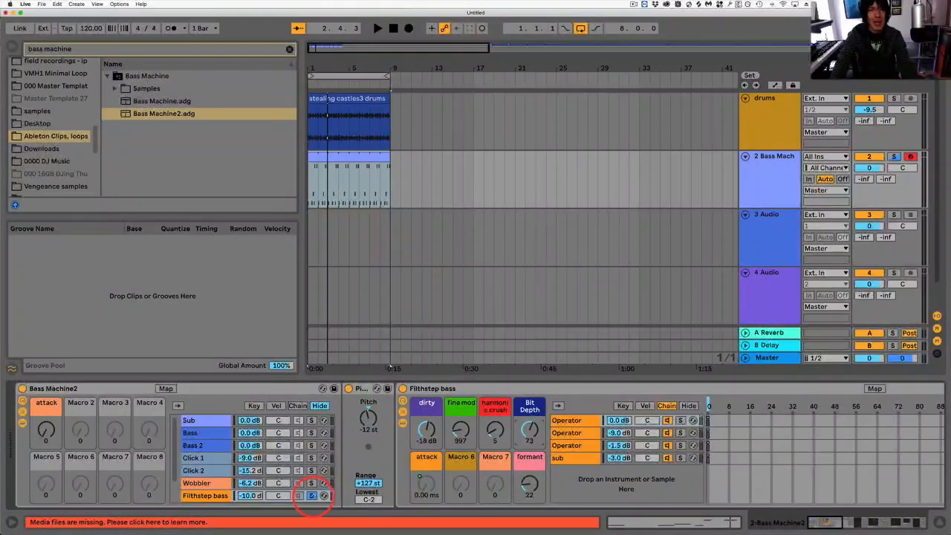
click(311, 495)
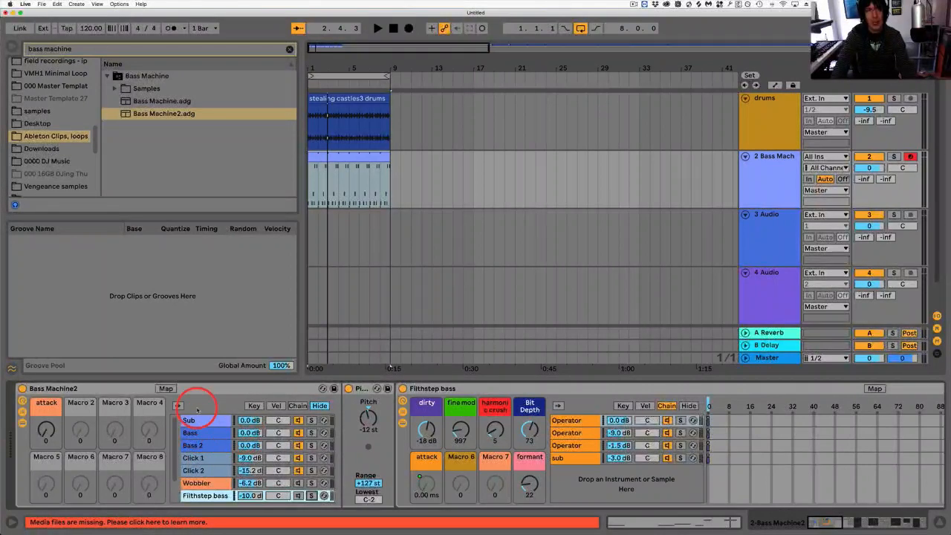
click(202, 393)
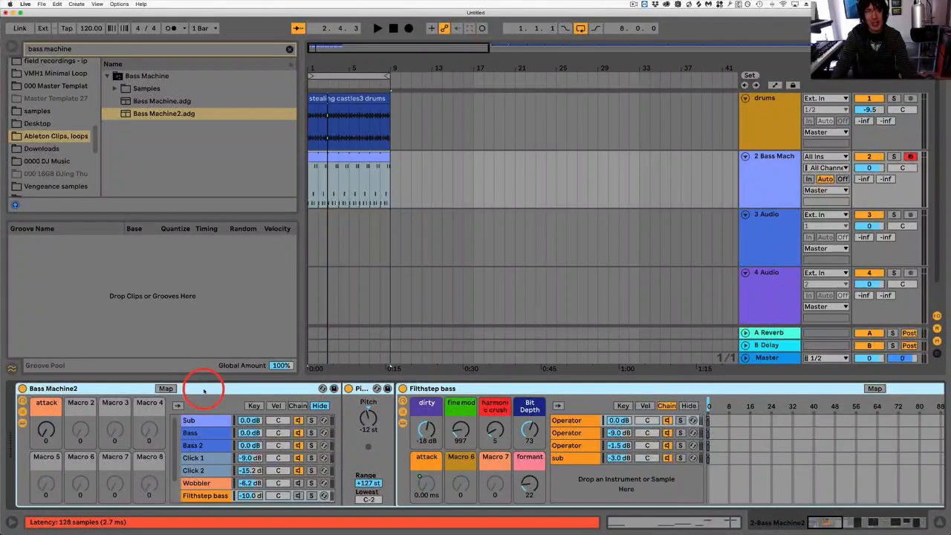